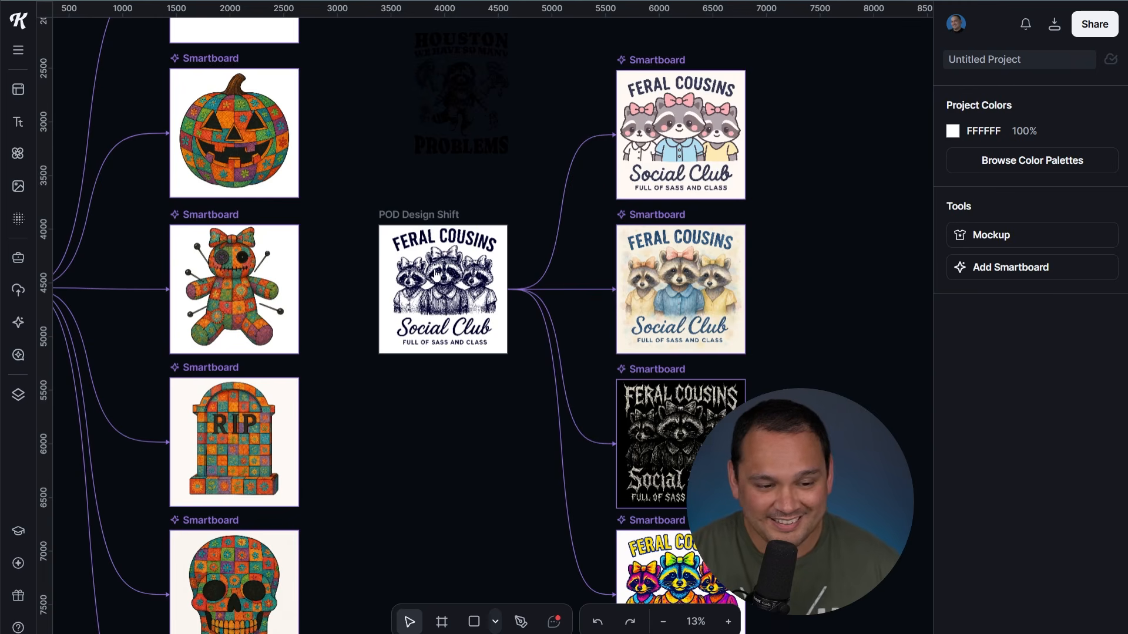
Move the patchwork ghost out of Scaling Styles and put the blue ghost in its place
drag(523, 521, 489, 342)
scroll(485, 421, down, 4)
drag(445, 171, 528, 150)
scroll(516, 202, up, 1)
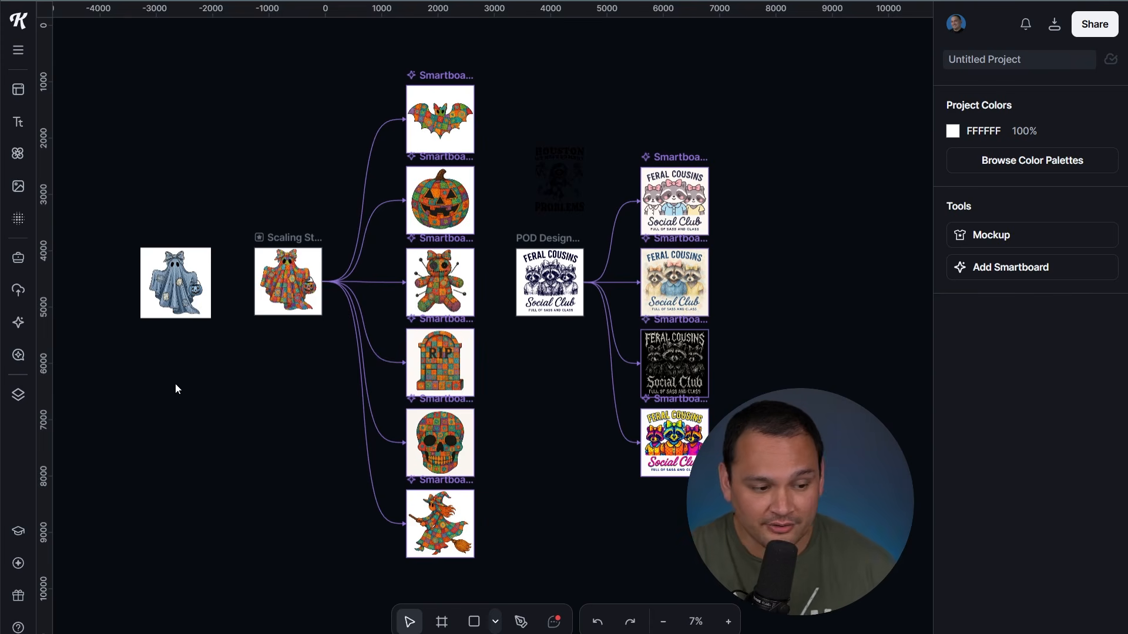
click(286, 286)
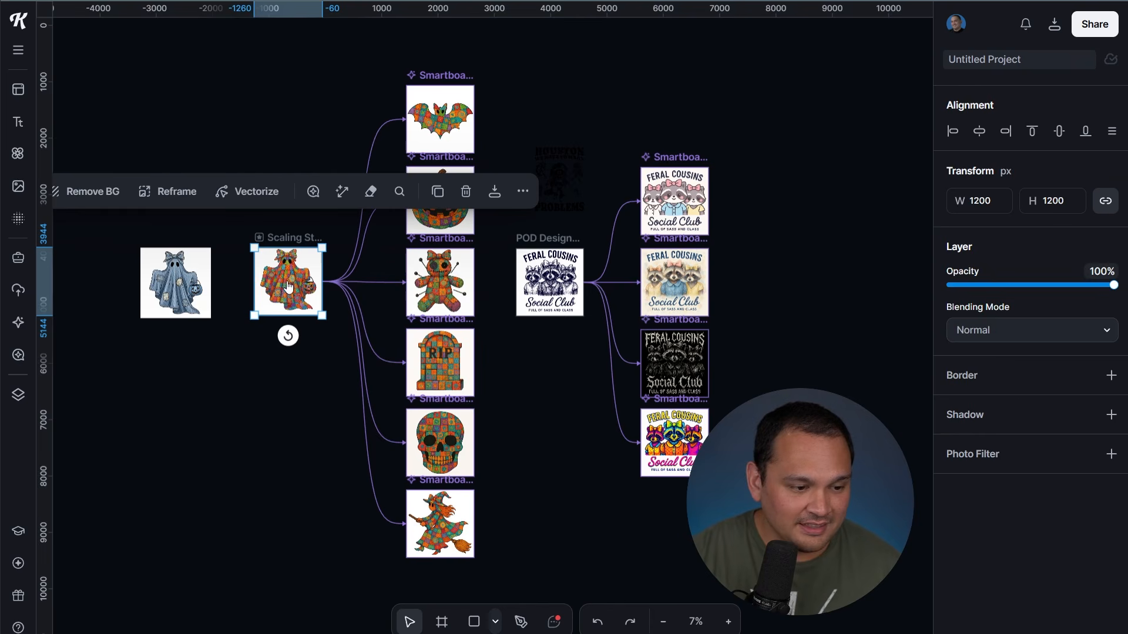
drag(288, 286, 208, 162)
click(188, 280)
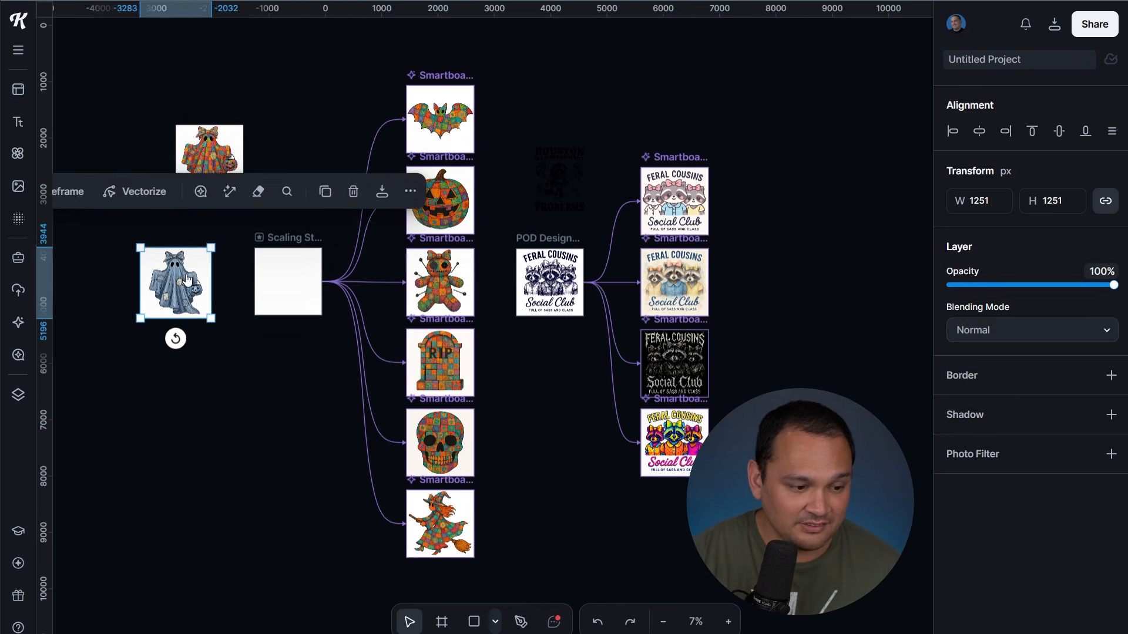
drag(188, 280, 298, 272)
Regenerate all six Halloween smartboards from the blue ghost source
scroll(299, 274, up, 3)
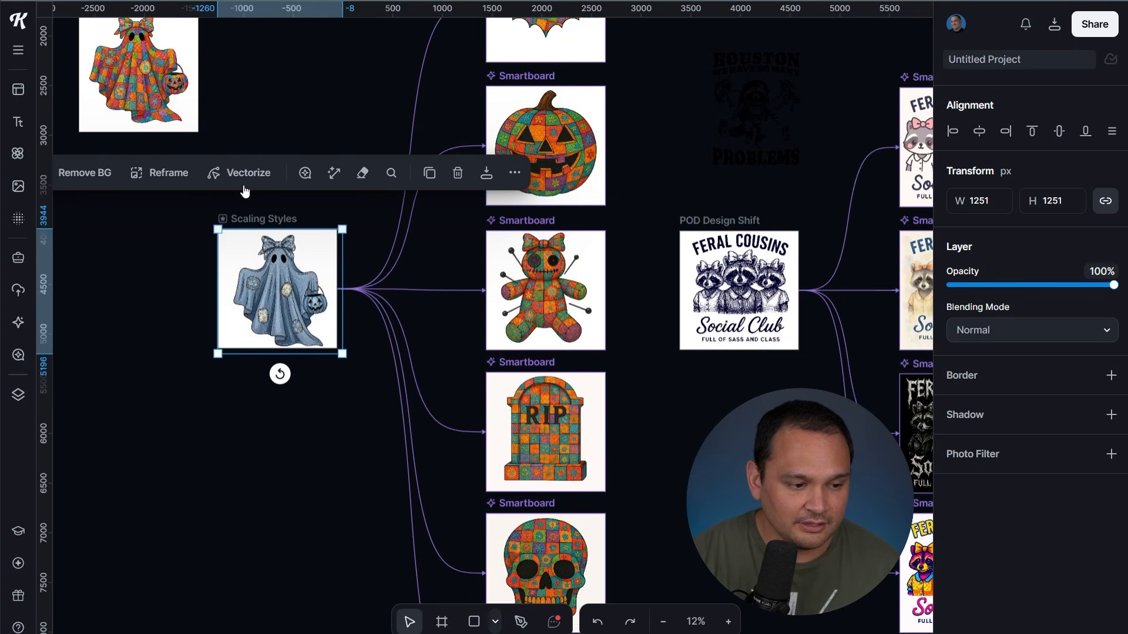
click(368, 218)
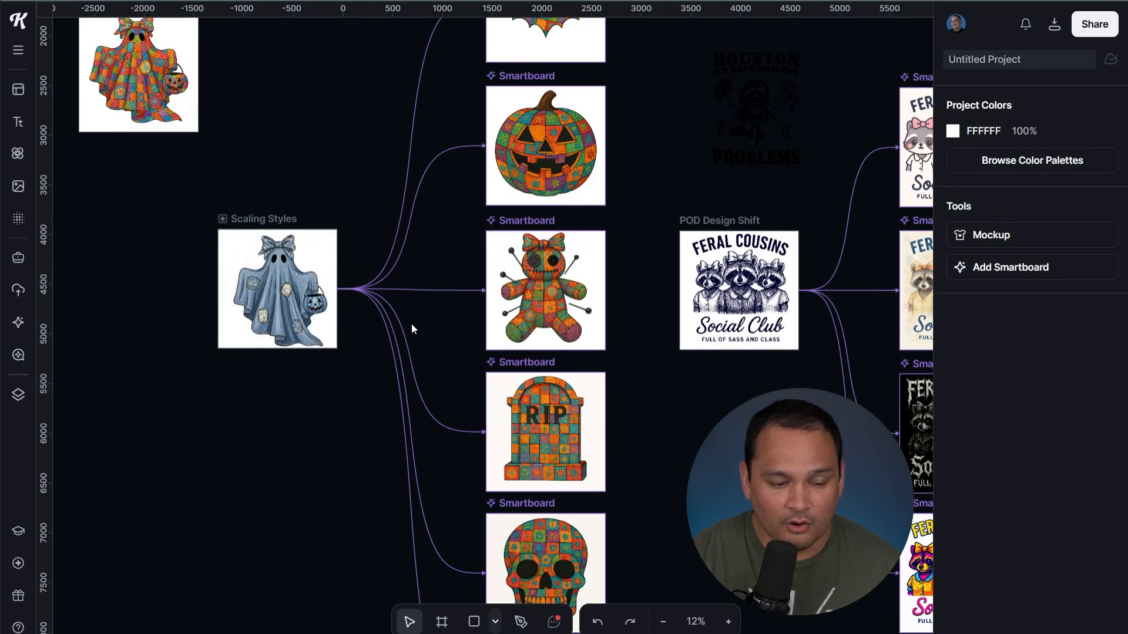
scroll(411, 324, down, 3)
drag(428, 94, 514, 597)
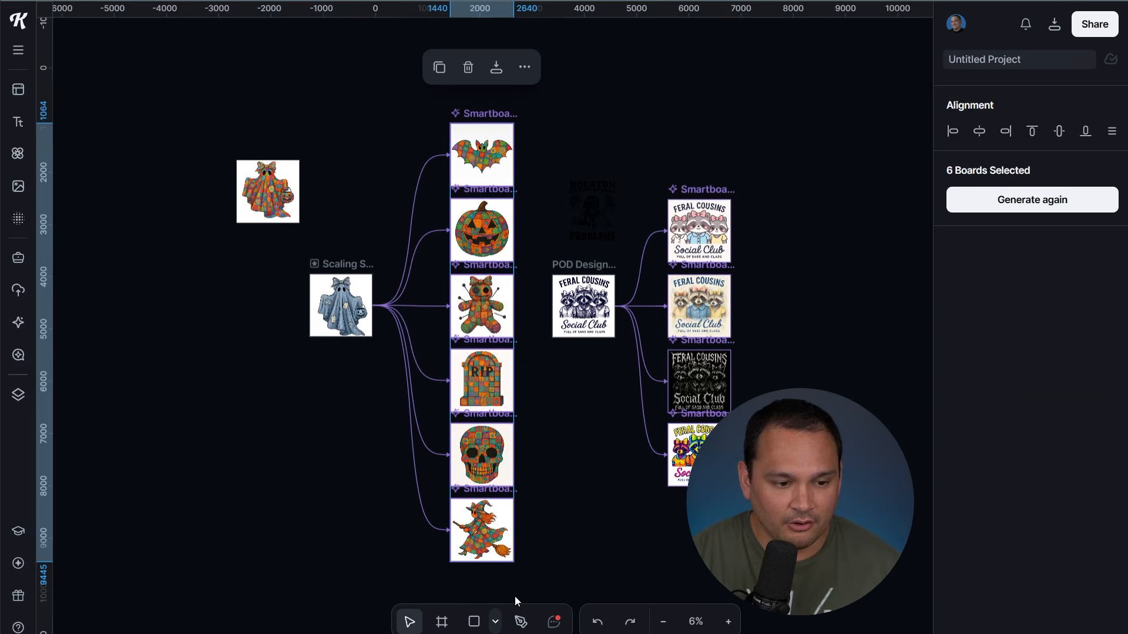
click(1015, 209)
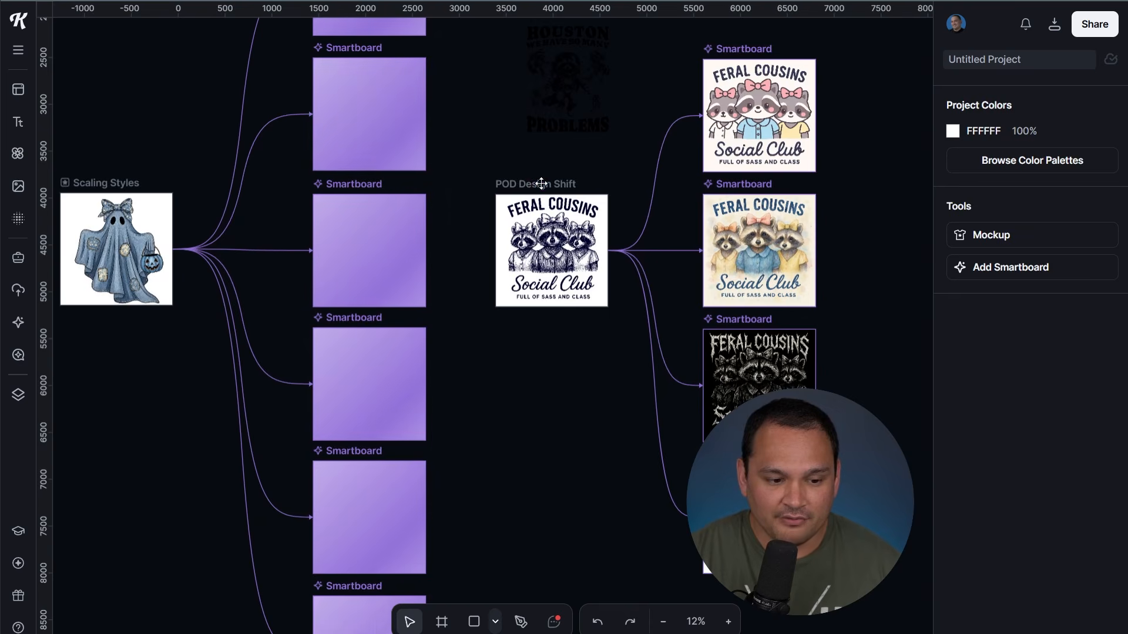
Swap the Feral Cousins image in POD Design Shift for the Houston raccoon design
click(543, 184)
click(579, 449)
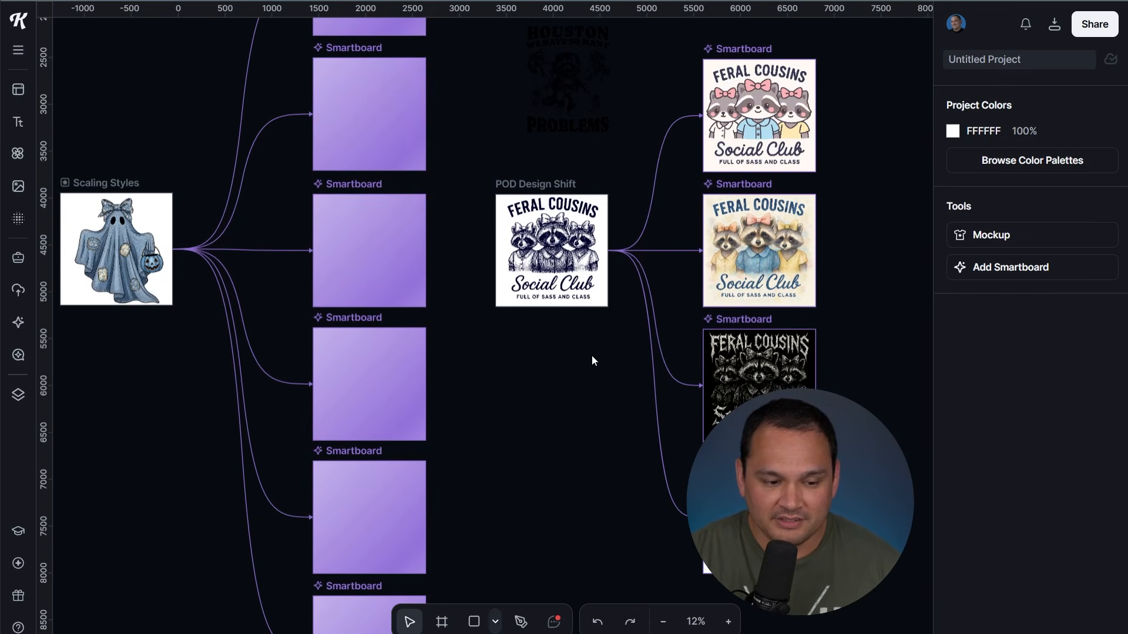
scroll(554, 418, up, 5)
click(469, 345)
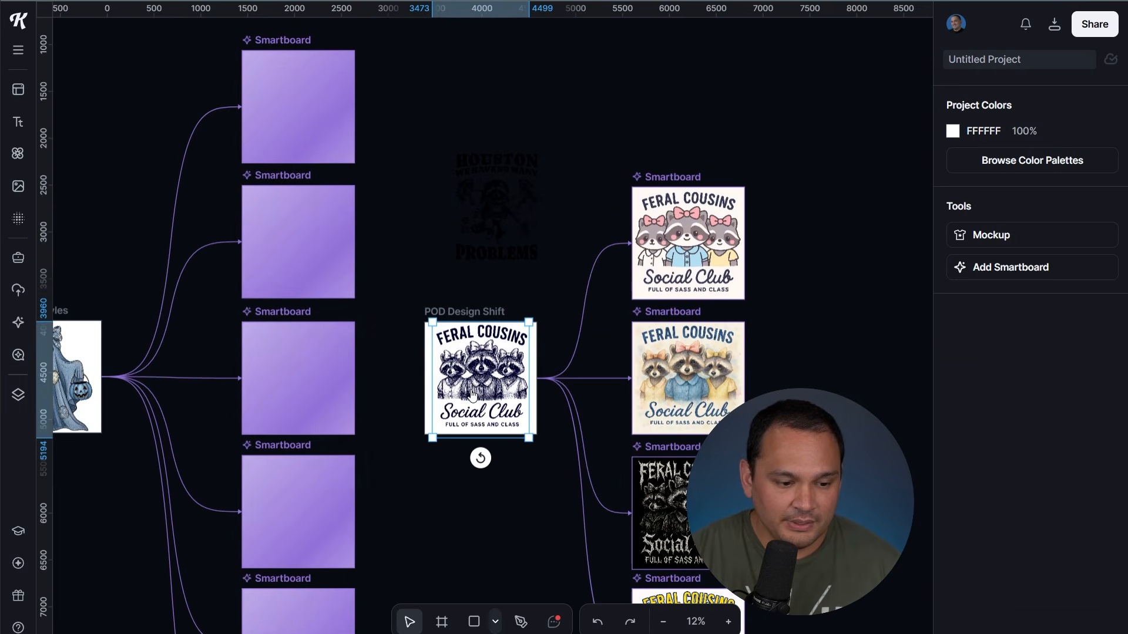
drag(470, 345, 430, 223)
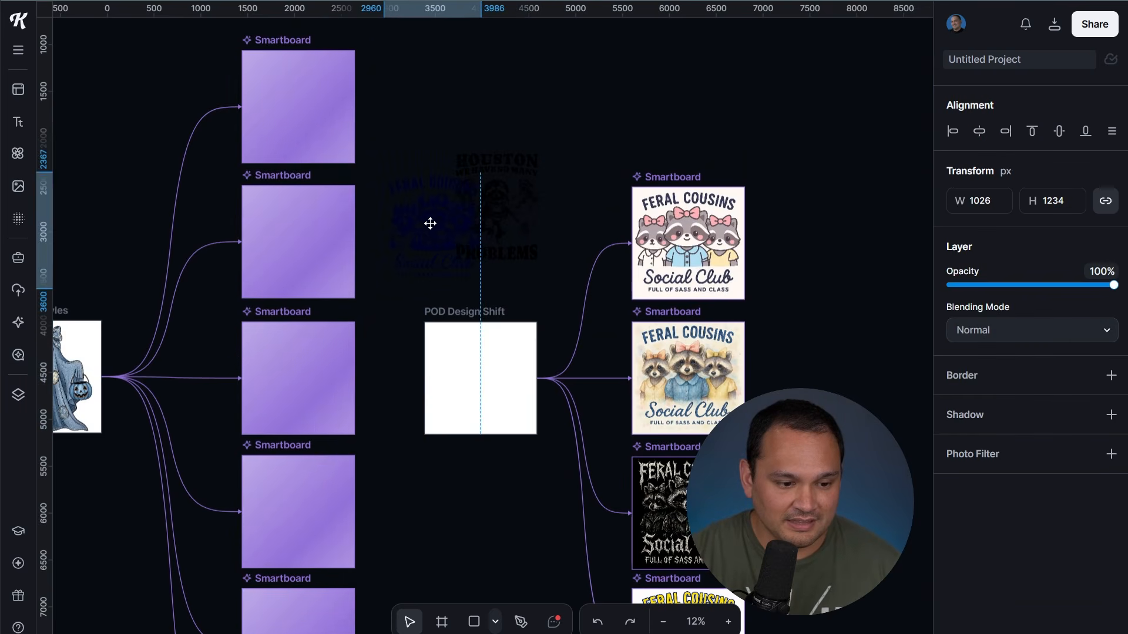
click(527, 171)
drag(526, 171, 510, 345)
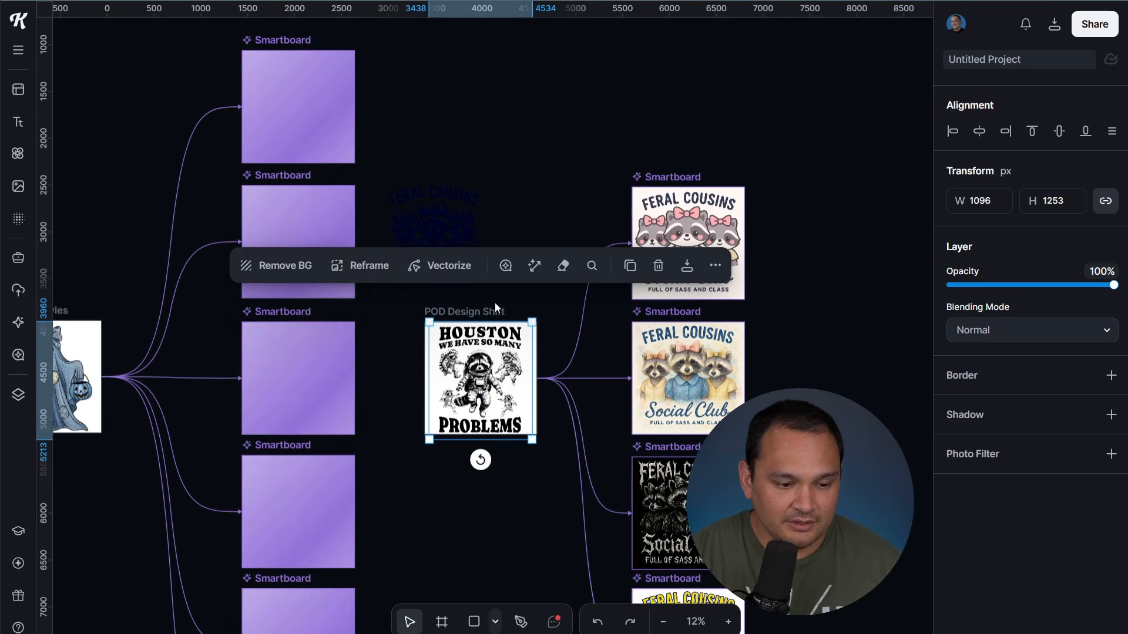
Regenerate the four POD Design Shift smartboards from the Houston design
click(610, 115)
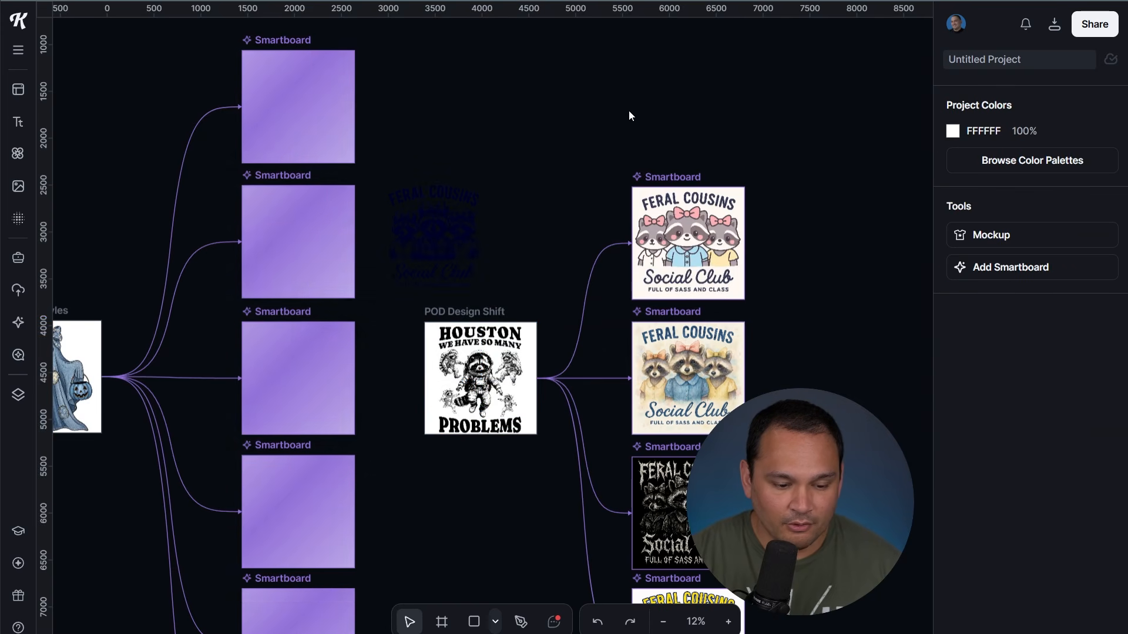
scroll(649, 160, down, 3)
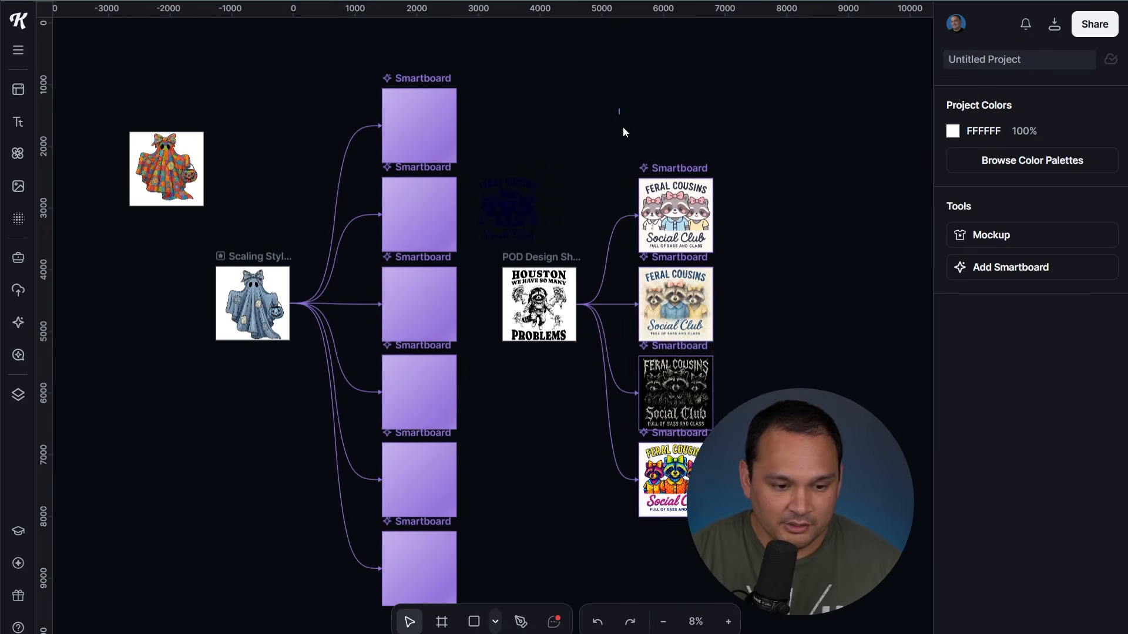
drag(623, 128, 735, 541)
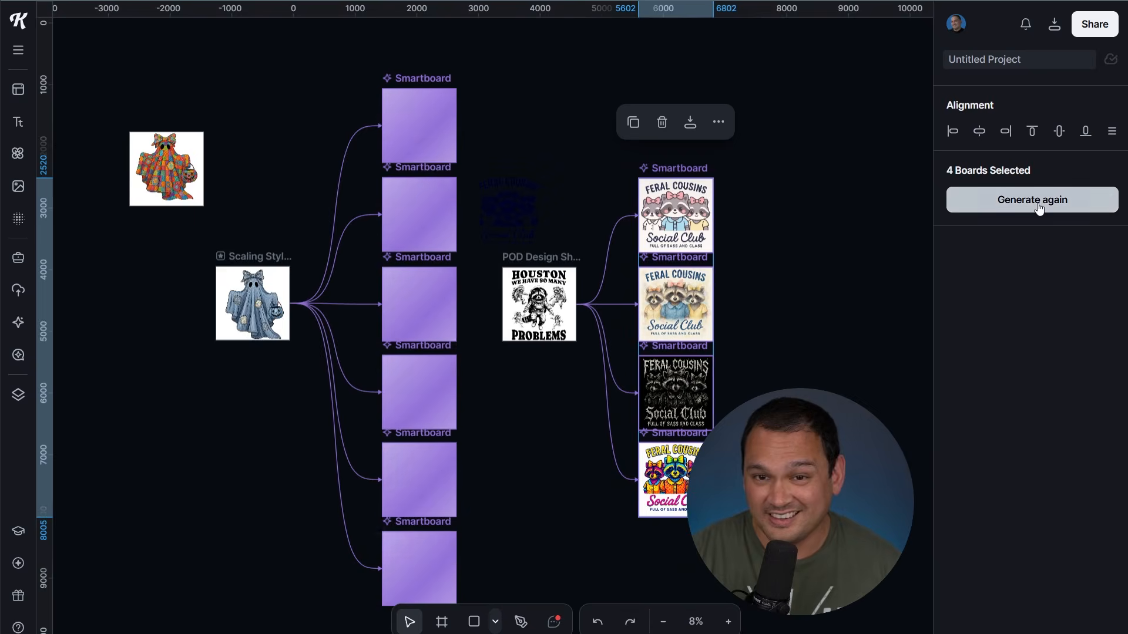
click(1037, 202)
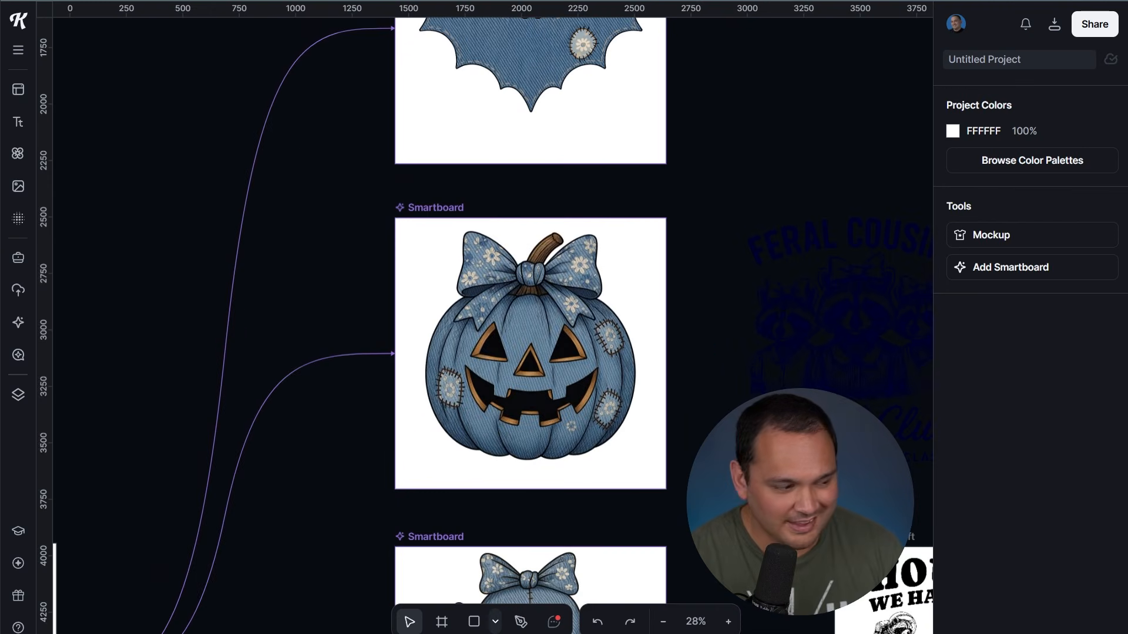
Look over the regenerated denim-patchwork RIP and skull Halloween boards
scroll(699, 347, up, 3)
scroll(704, 347, down, 10)
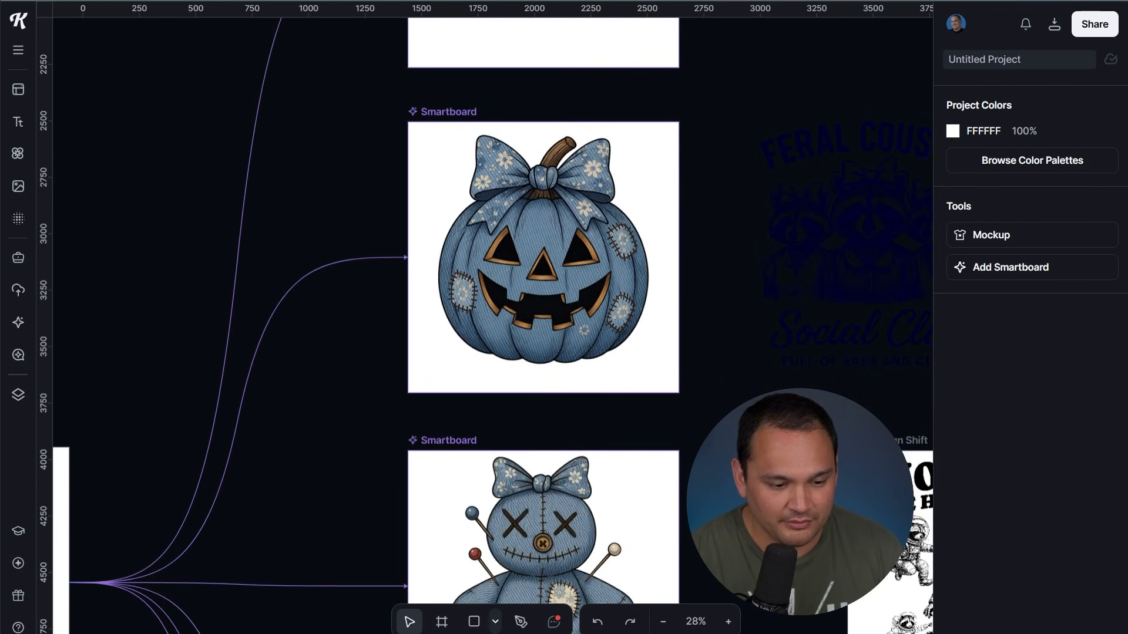
scroll(709, 431, down, 15)
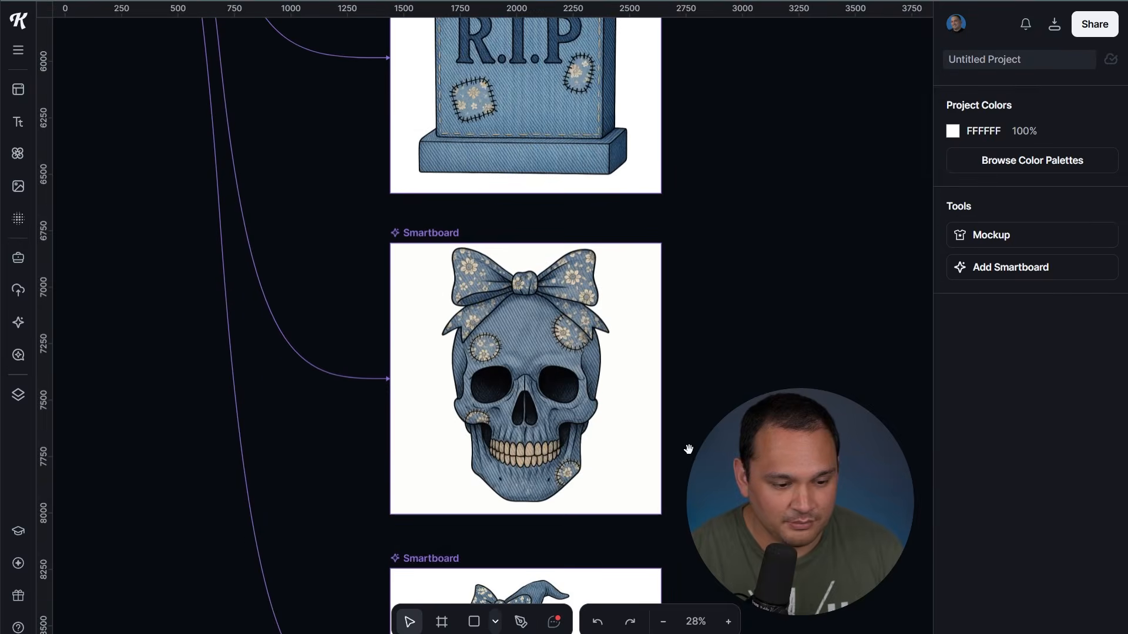
scroll(655, 267, up, 15)
scroll(654, 268, left, 6)
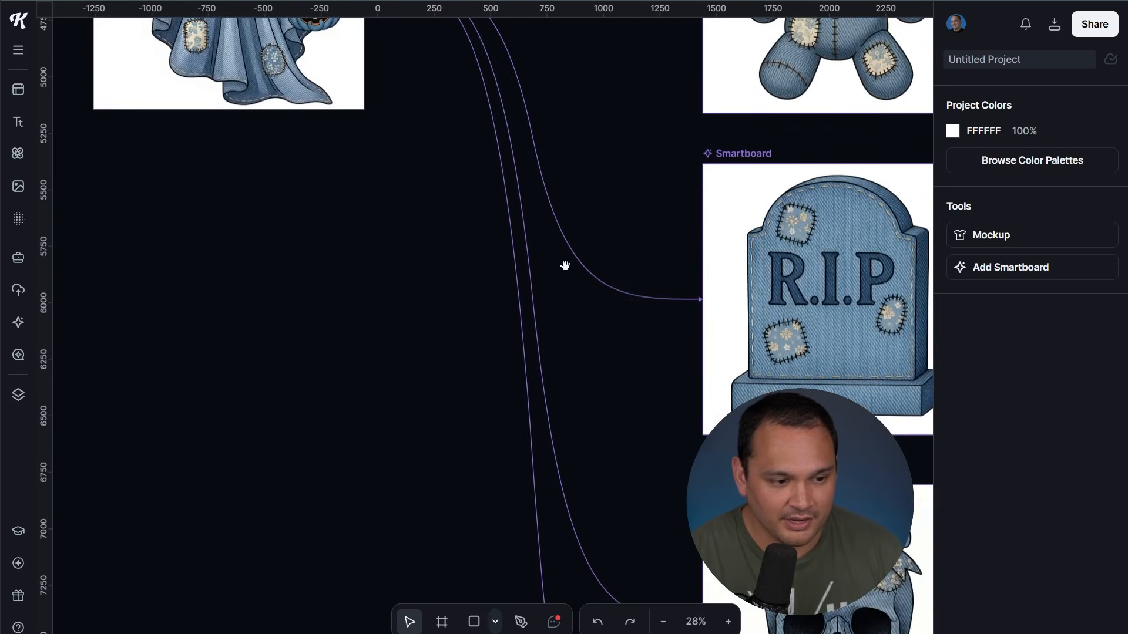
drag(609, 623, 320, 272)
drag(788, 475, 608, 148)
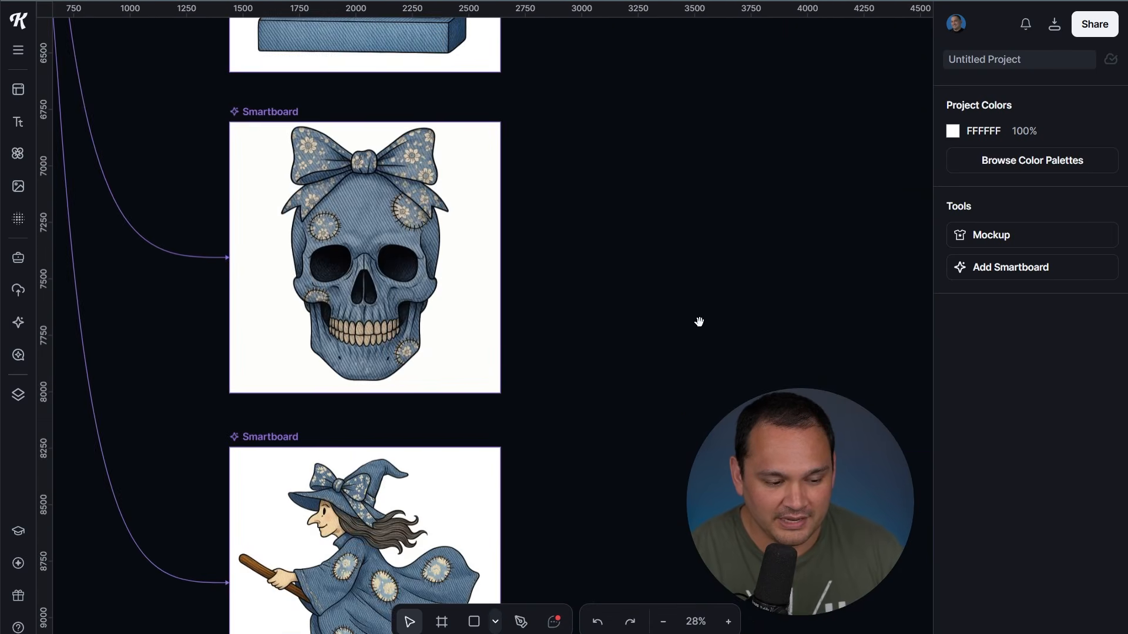
Inspect the Houston raccoon results: black-and-white, watercolour and red restyles
drag(699, 323, 454, 464)
drag(578, 221, 338, 535)
drag(455, 280, 455, 575)
drag(519, 234, 387, 177)
drag(197, 326, 384, 300)
scroll(383, 301, up, 2)
scroll(383, 300, up, 2)
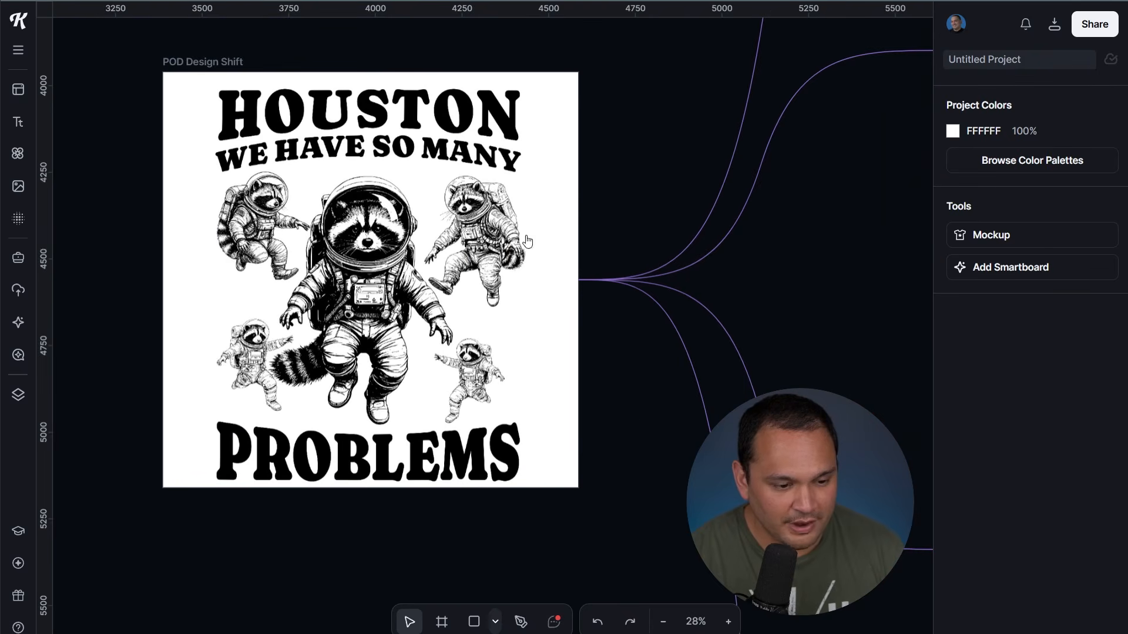
drag(674, 95, 104, 306)
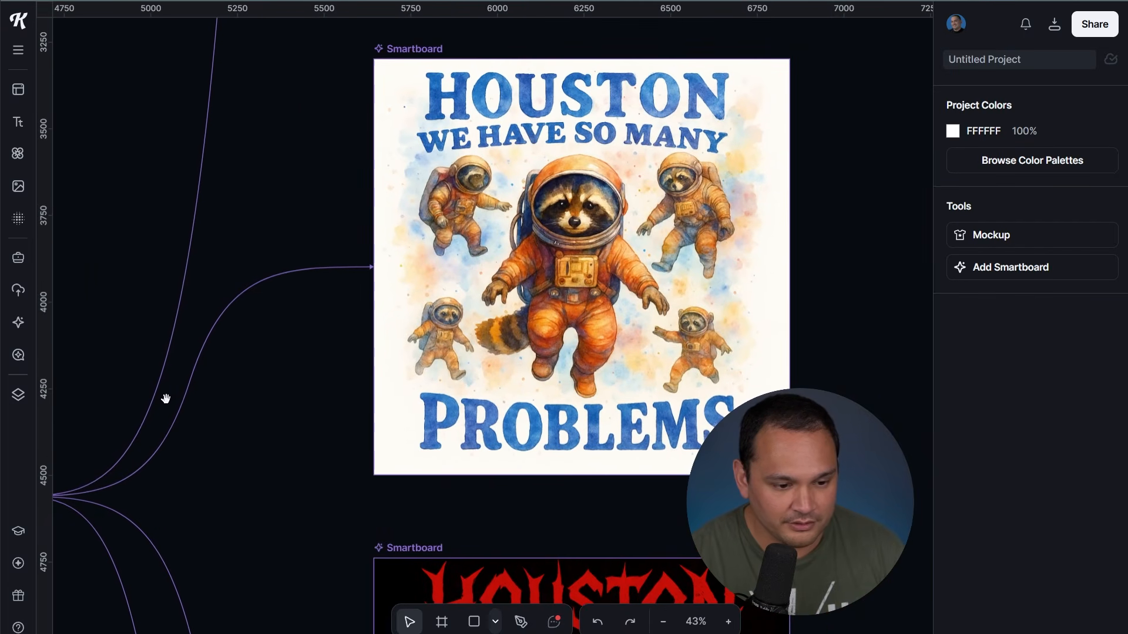
drag(272, 509, 327, 196)
drag(418, 544, 406, 438)
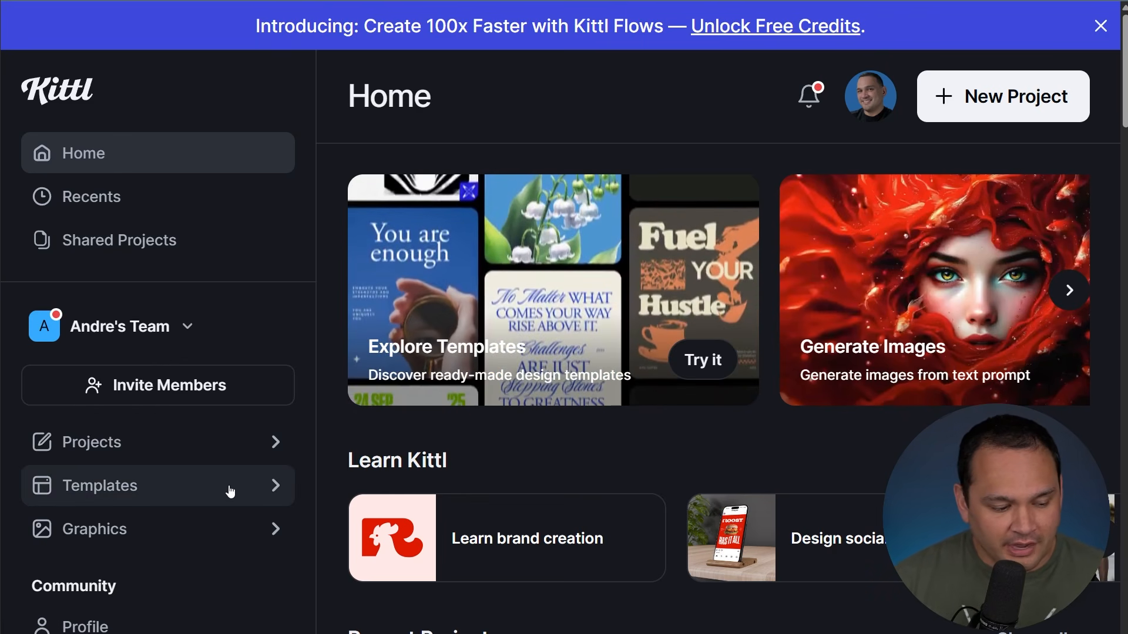
Go to Templates, zoom the page out, and filter to Creative Flows > Kittl Flows
click(229, 488)
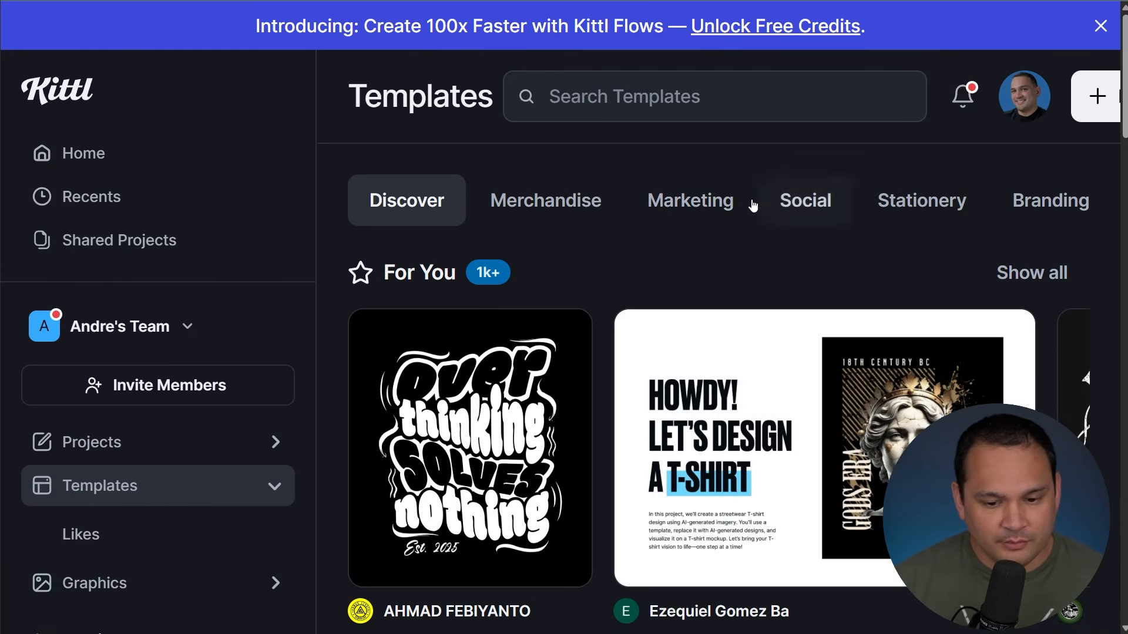
mouse_move(729, 368)
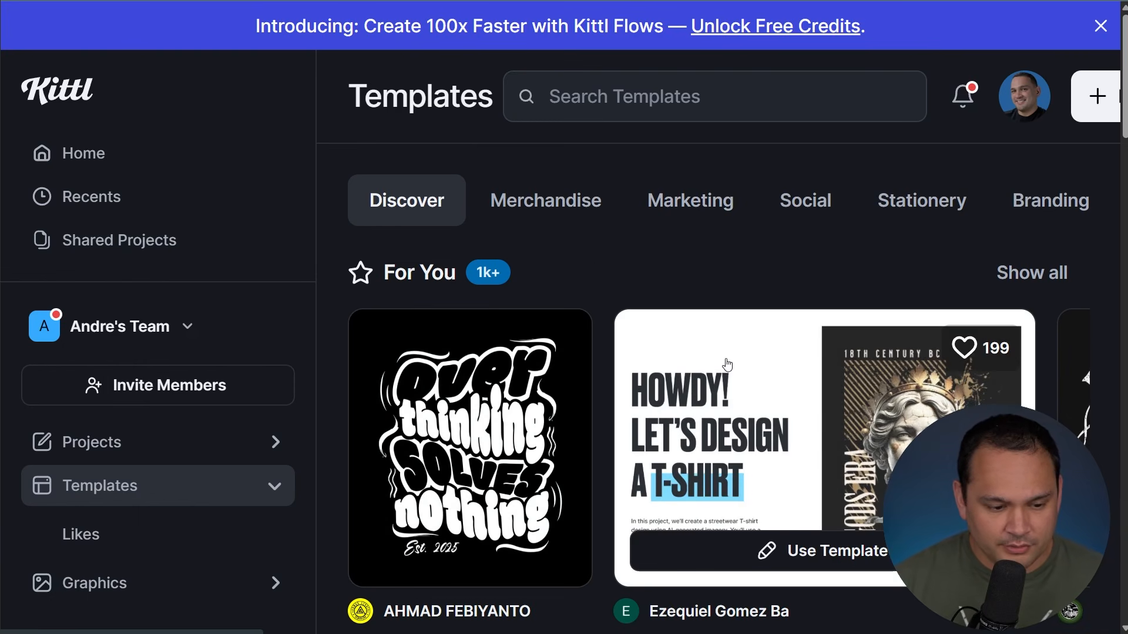
key(ctrl+minus)
key(ctrl+minus)
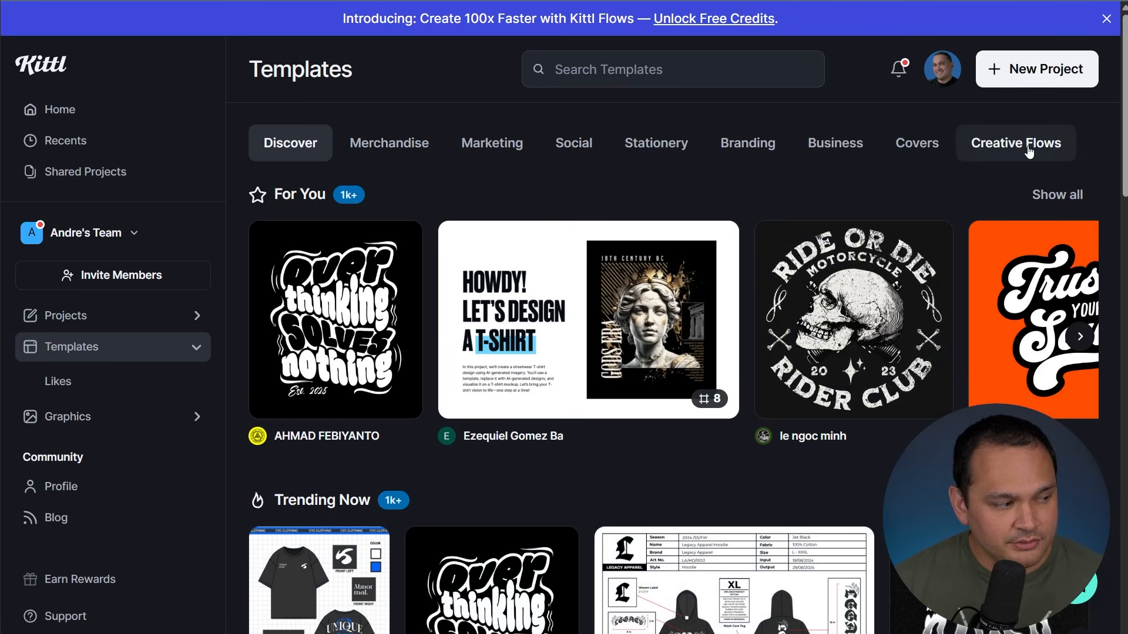
click(1029, 151)
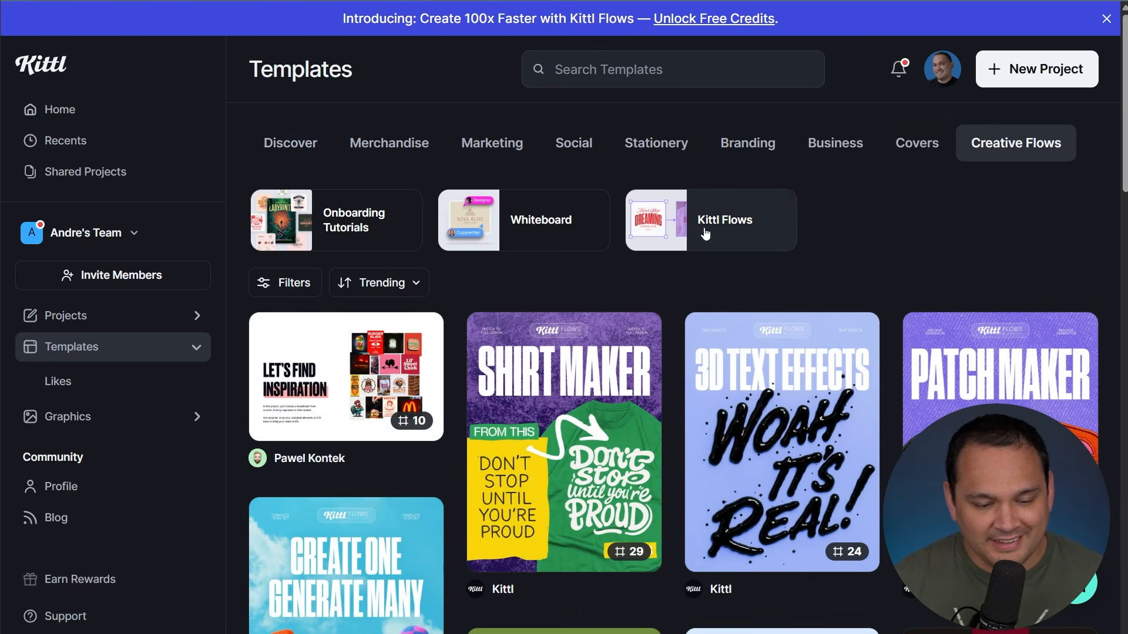
click(740, 224)
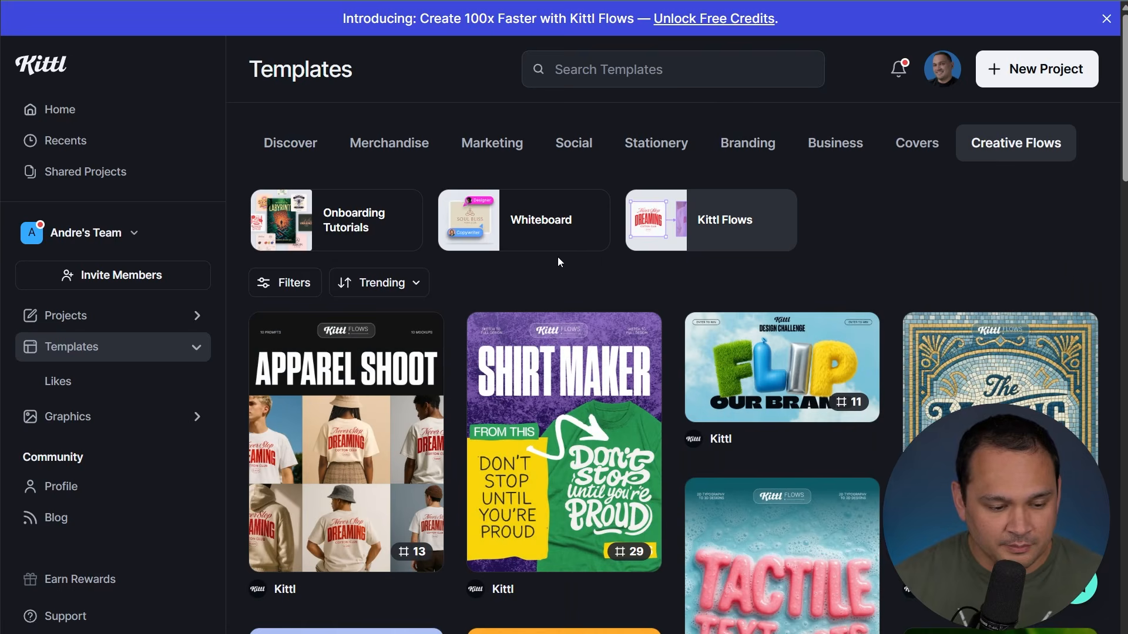
Browse the Kittl Flows template list for the Mosaic Creator template
scroll(558, 258, down, 6)
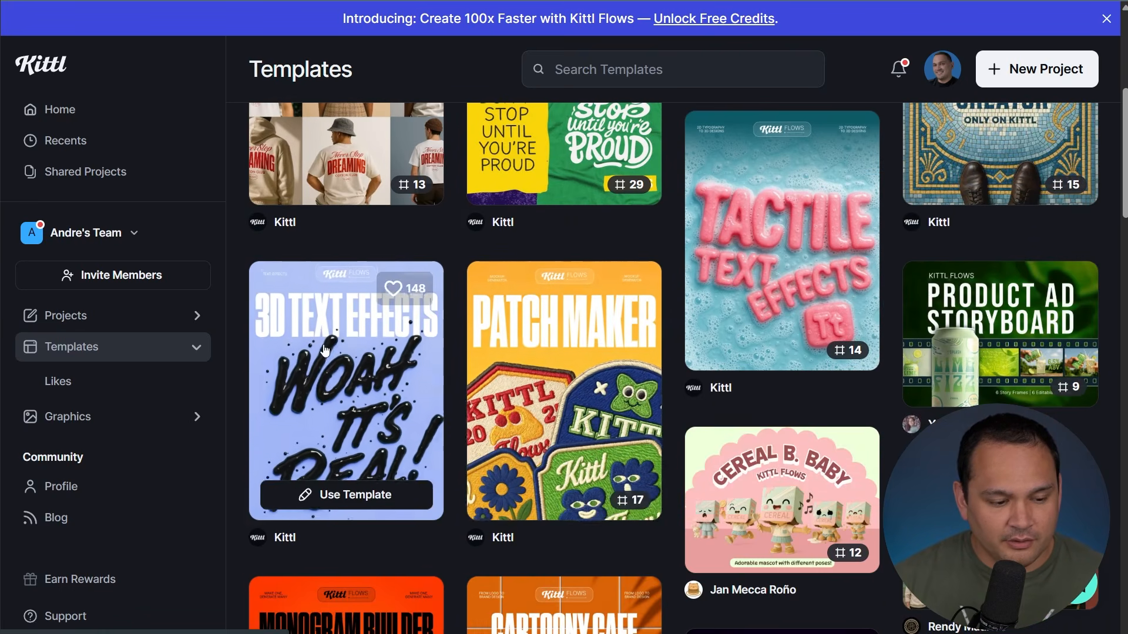
mouse_move(876, 258)
scroll(878, 250, up, 1)
scroll(934, 282, up, 2)
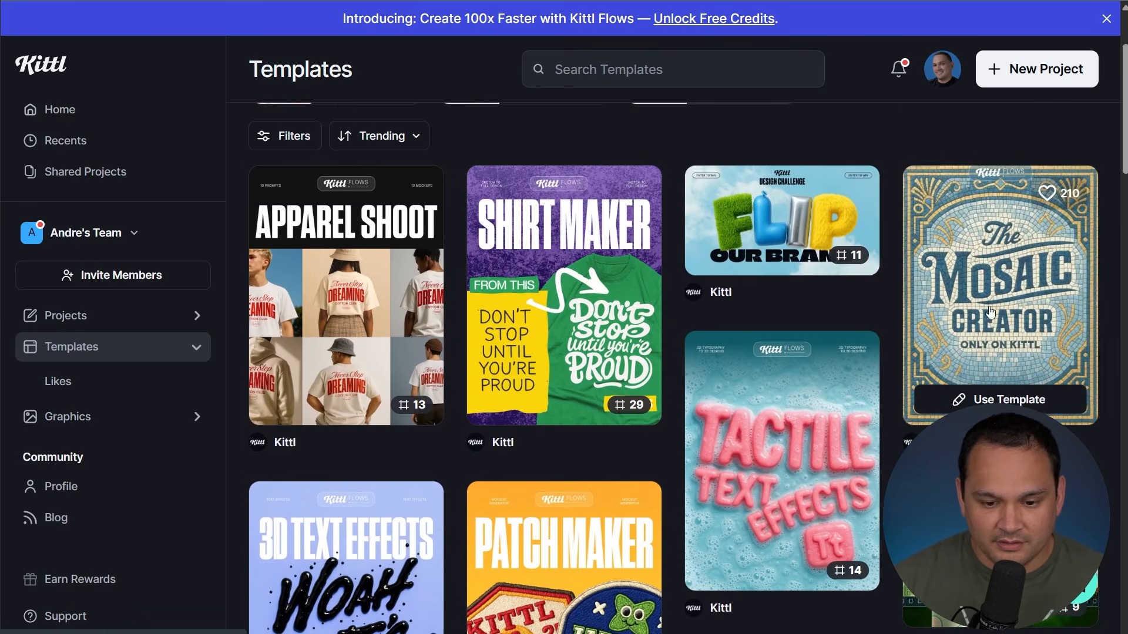
scroll(886, 286, down, 10)
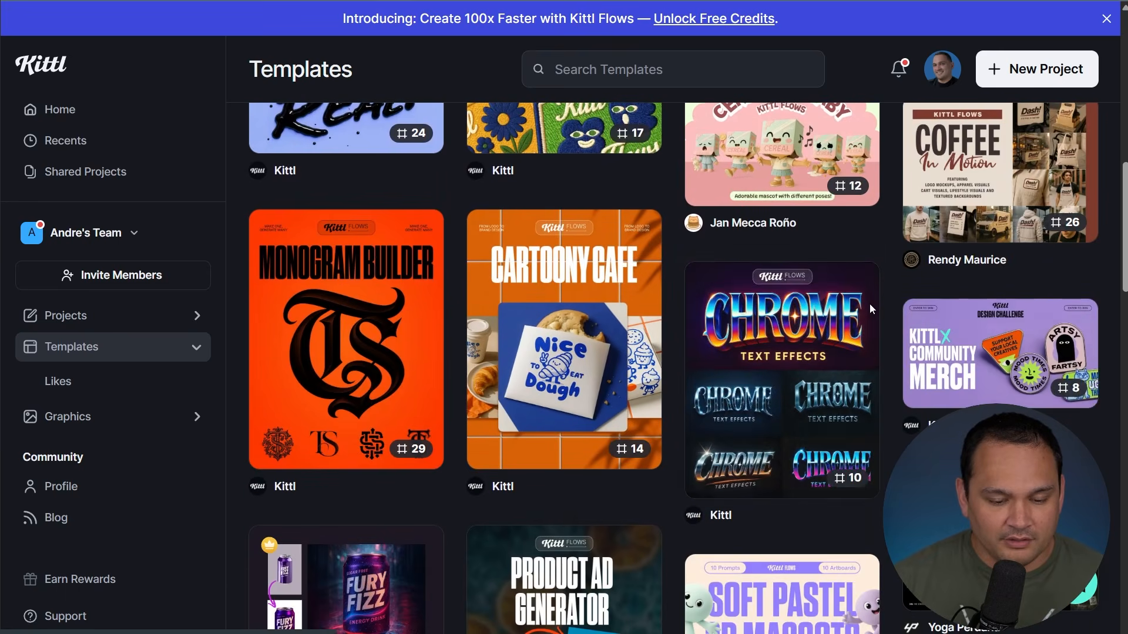
mouse_move(747, 345)
scroll(747, 346, down, 4)
mouse_move(978, 322)
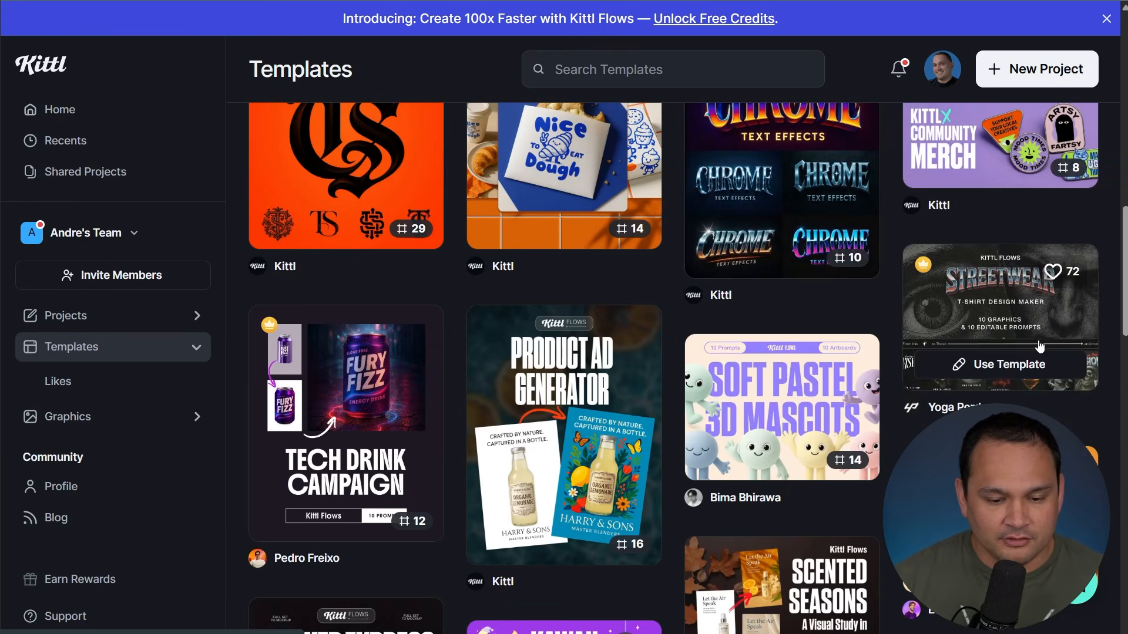
scroll(536, 207, down, 7)
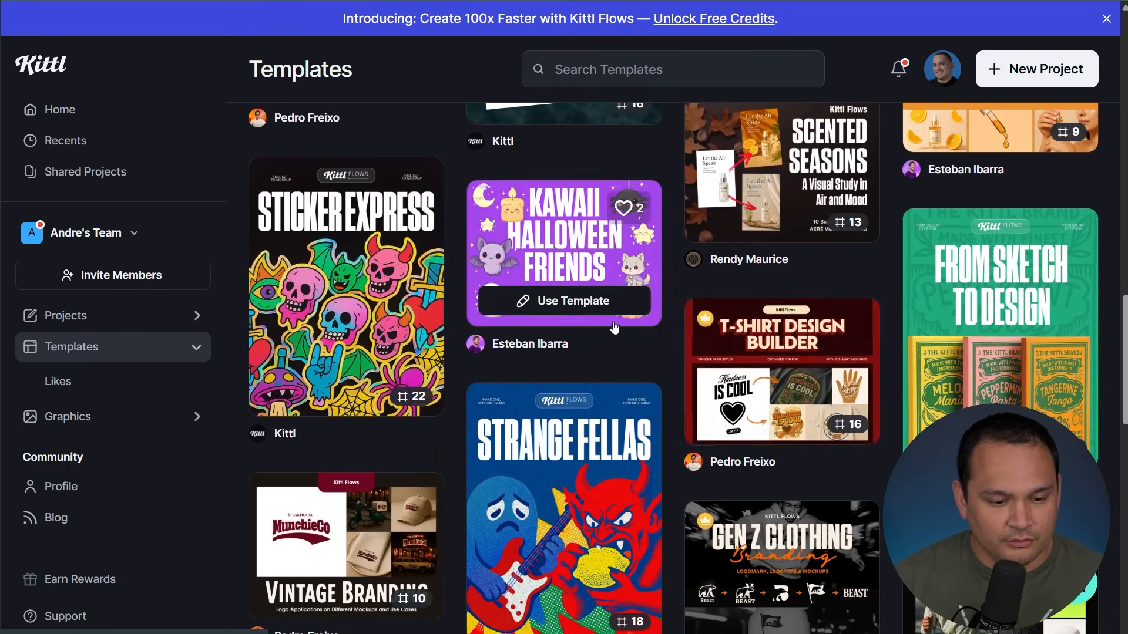
mouse_move(536, 207)
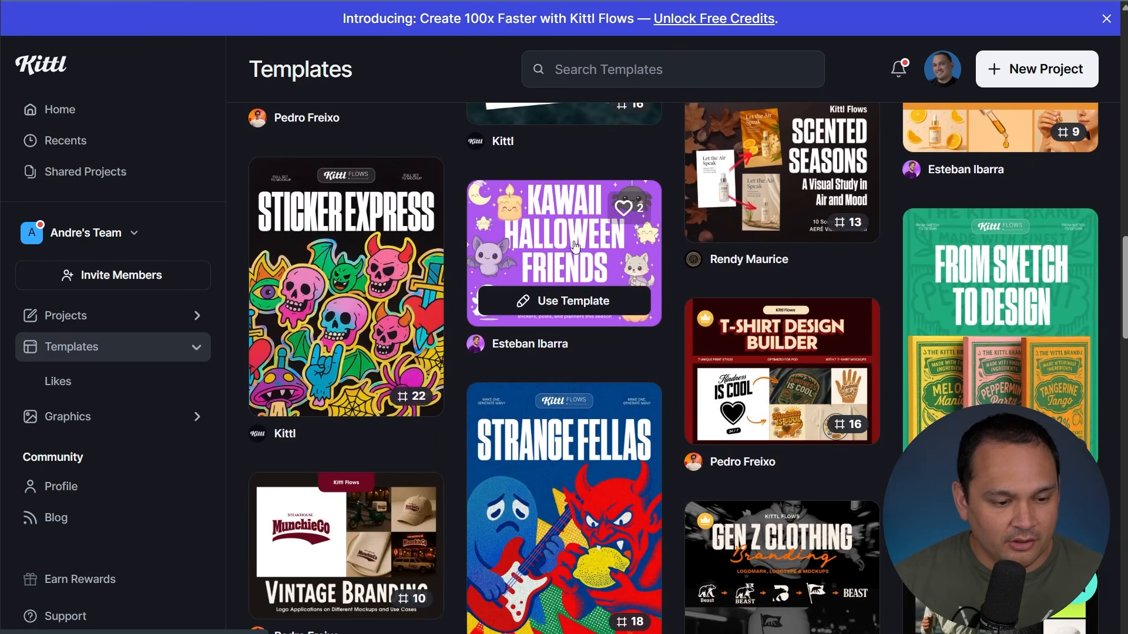
scroll(676, 235, up, 5)
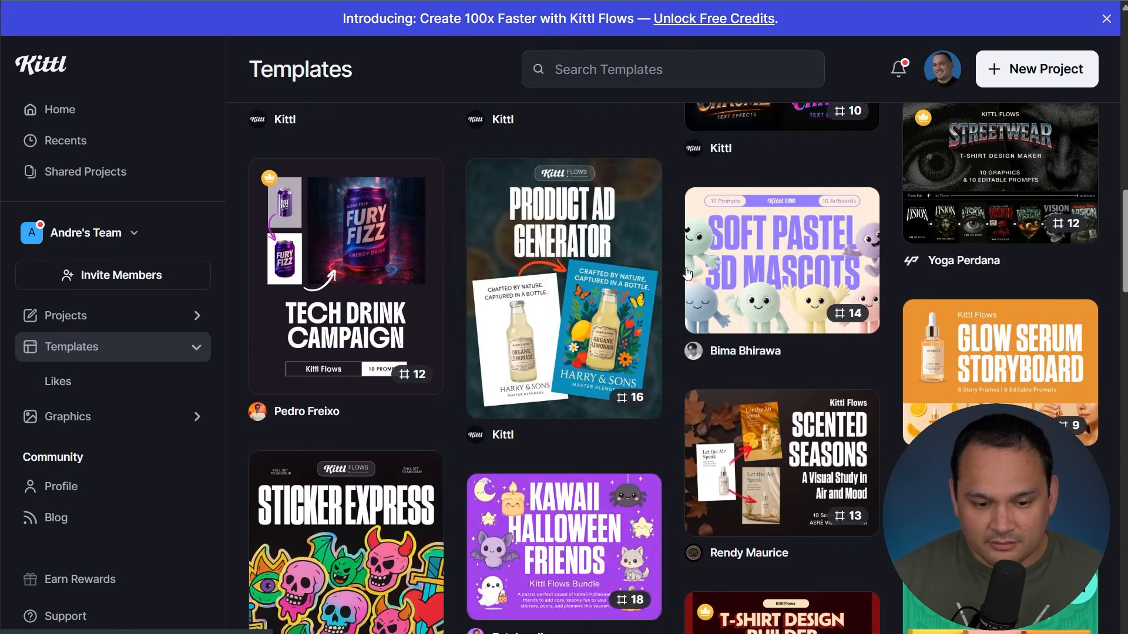
scroll(687, 274, up, 15)
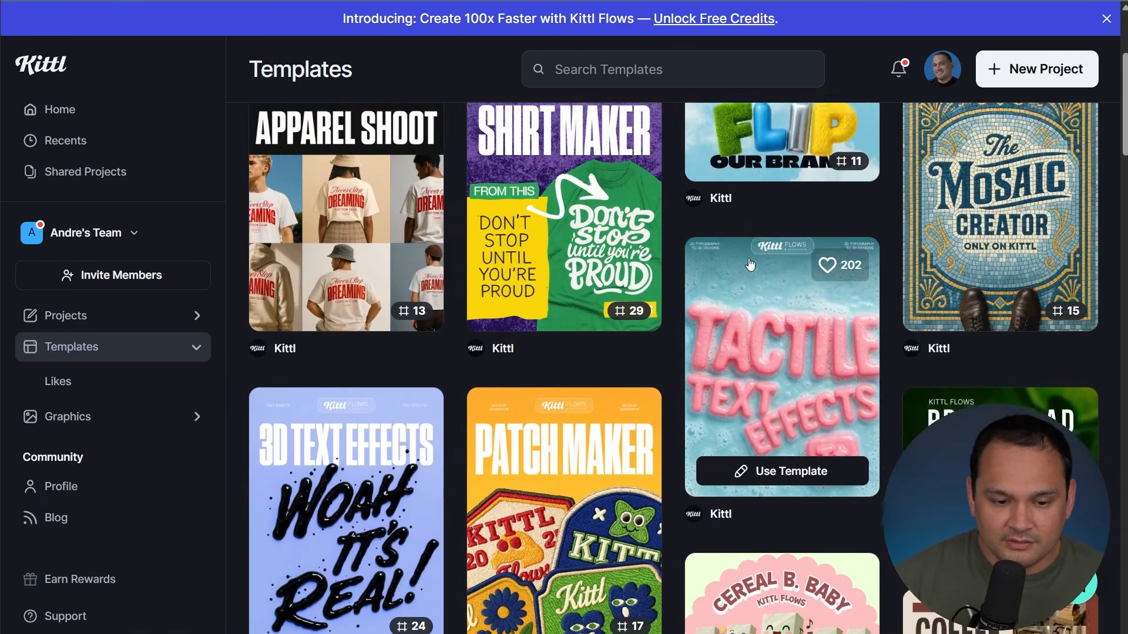
scroll(750, 265, up, 4)
scroll(785, 280, down, 18)
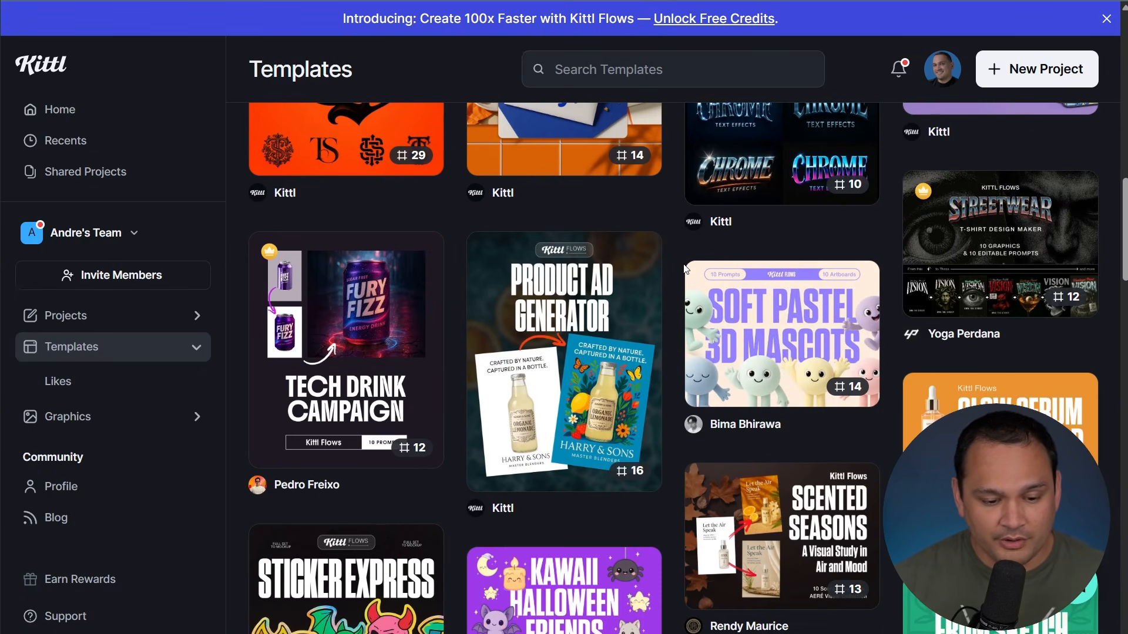
scroll(671, 266, down, 13)
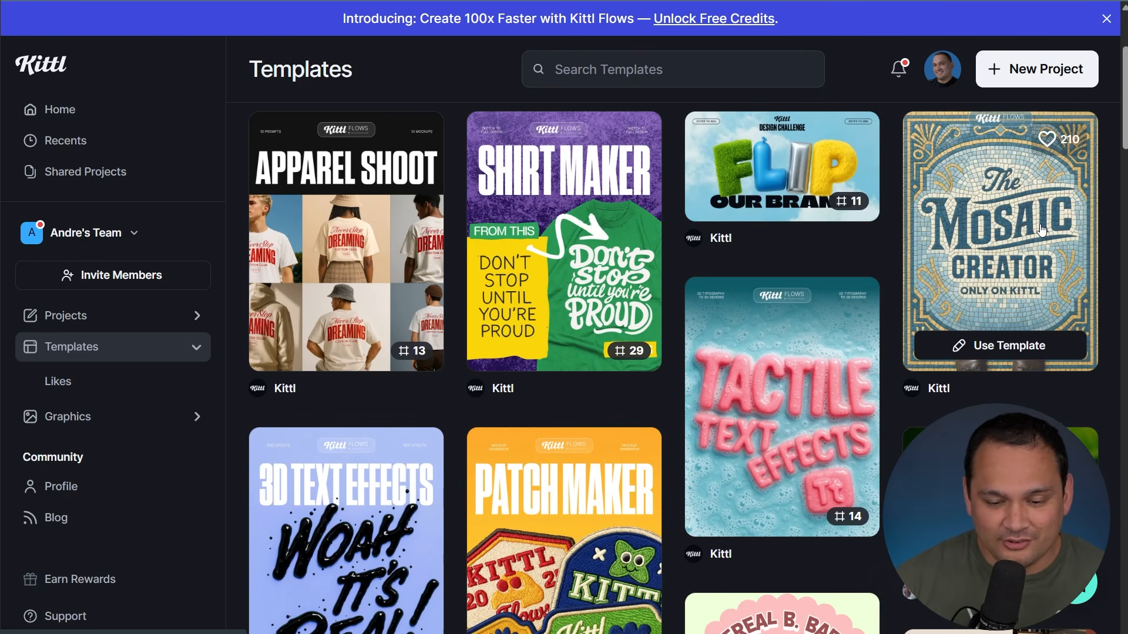
Use the Mosaic Creator template and bring its Cover and Input boards into view
click(941, 158)
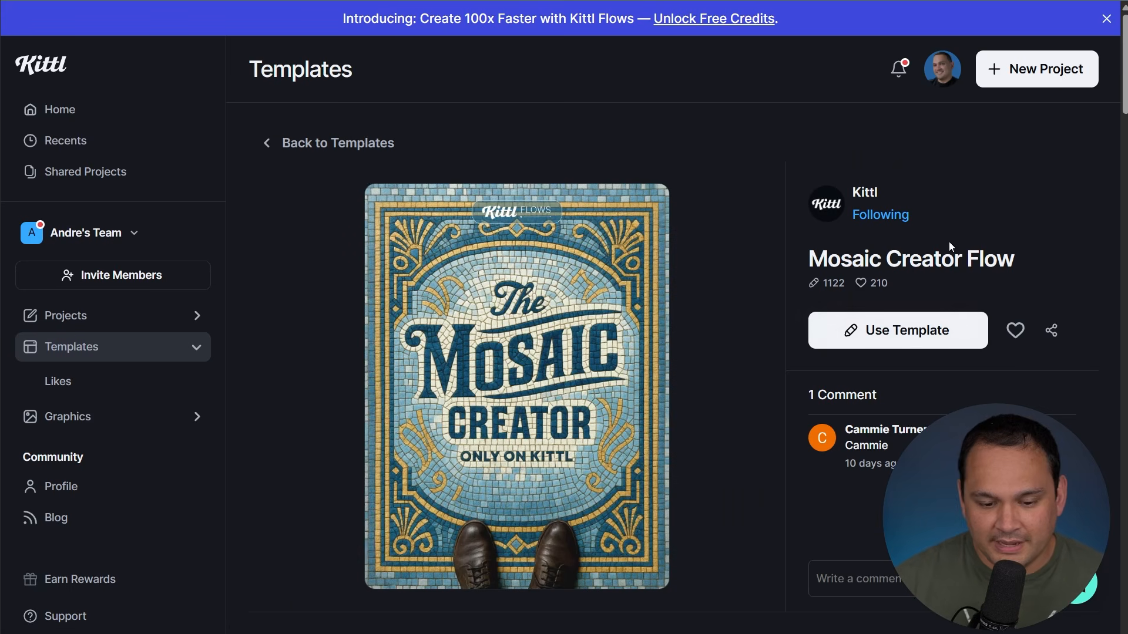
click(937, 347)
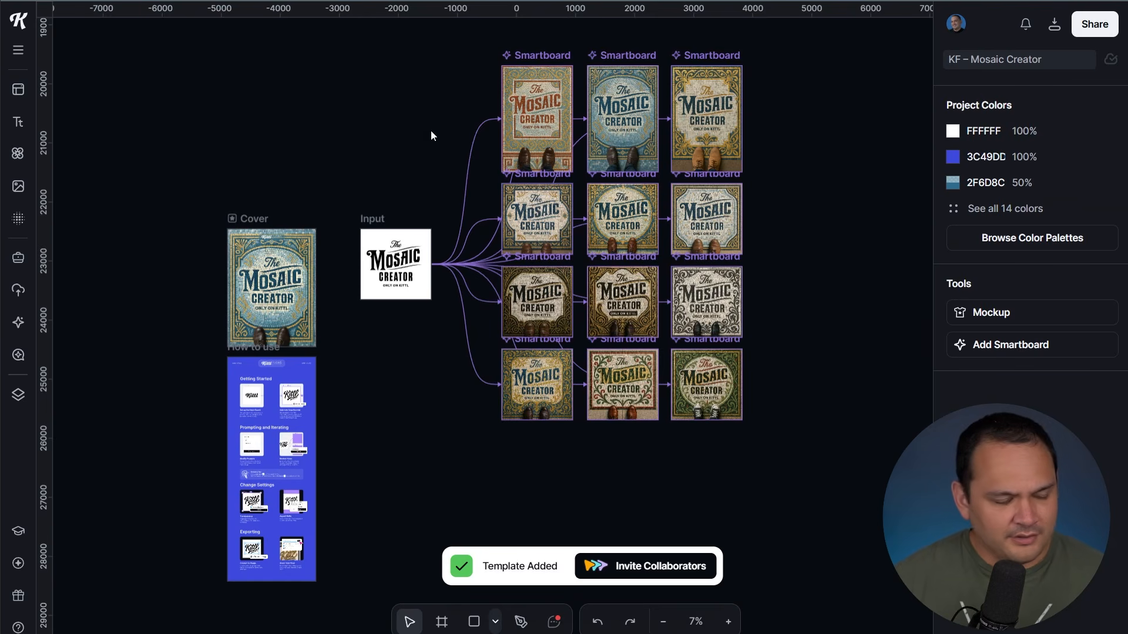
scroll(447, 249, up, 5)
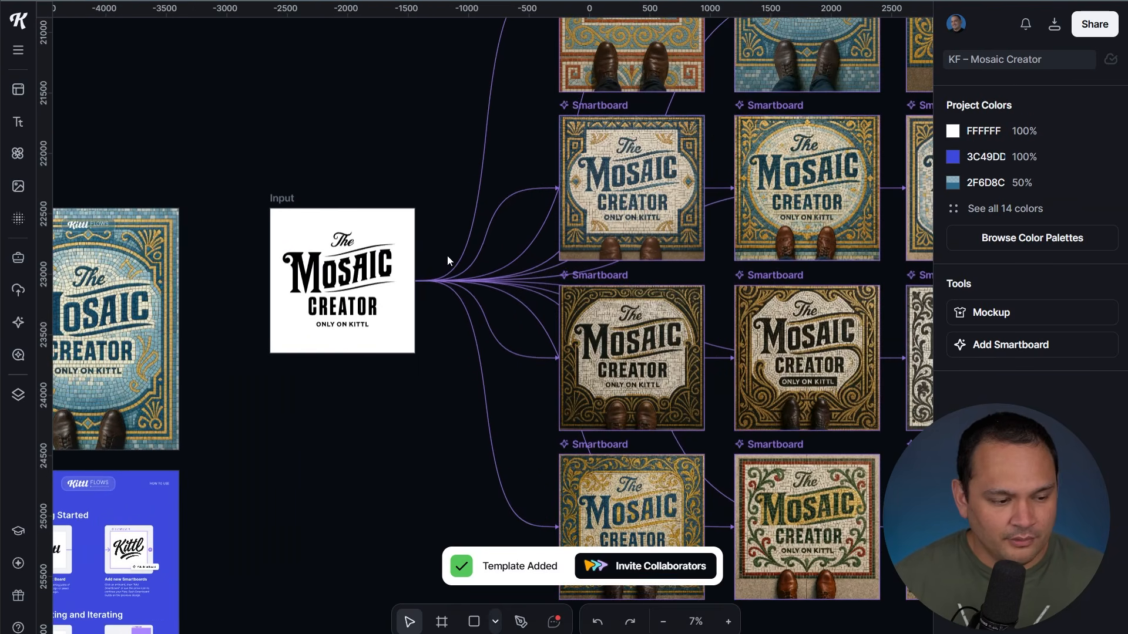
drag(227, 146, 587, 74)
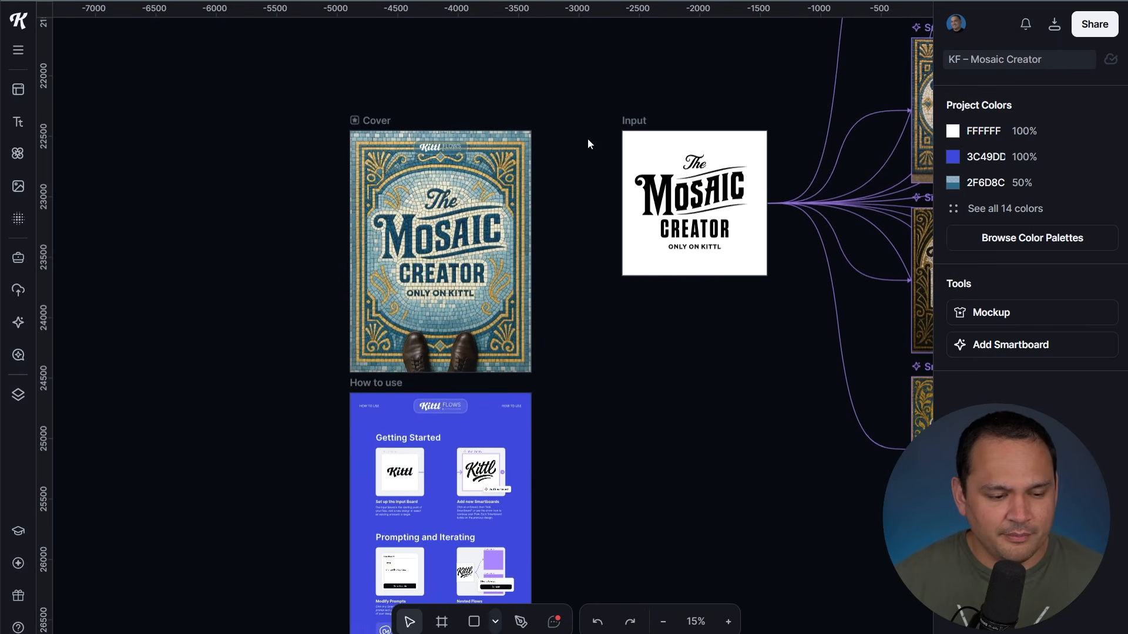
scroll(597, 442, down, 4)
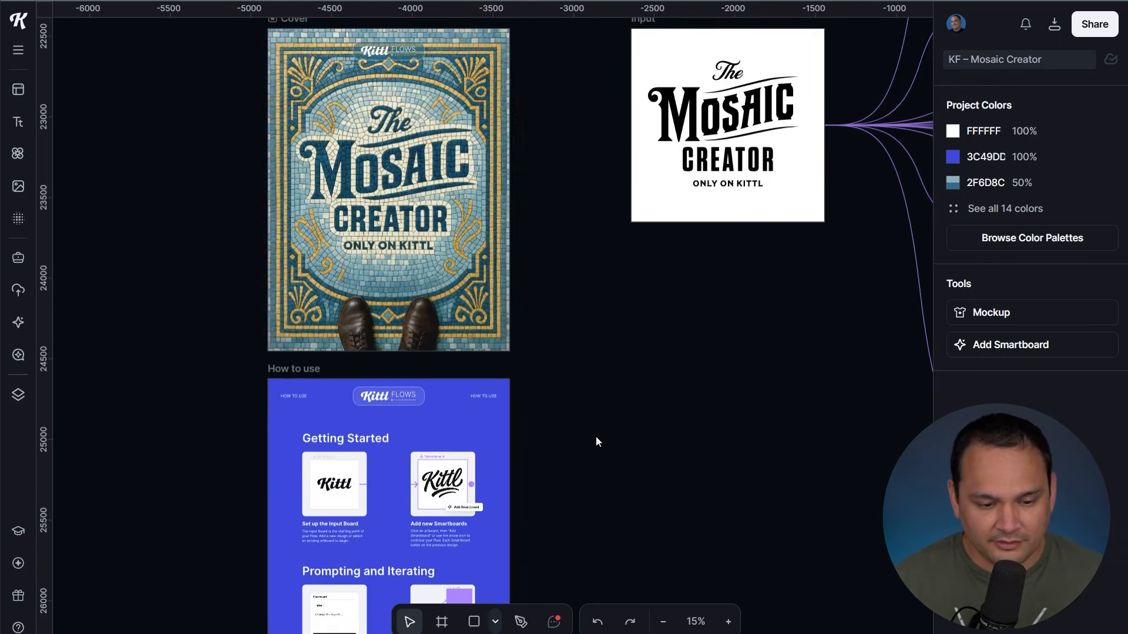
scroll(599, 473, up, 3)
scroll(625, 331, up, 2)
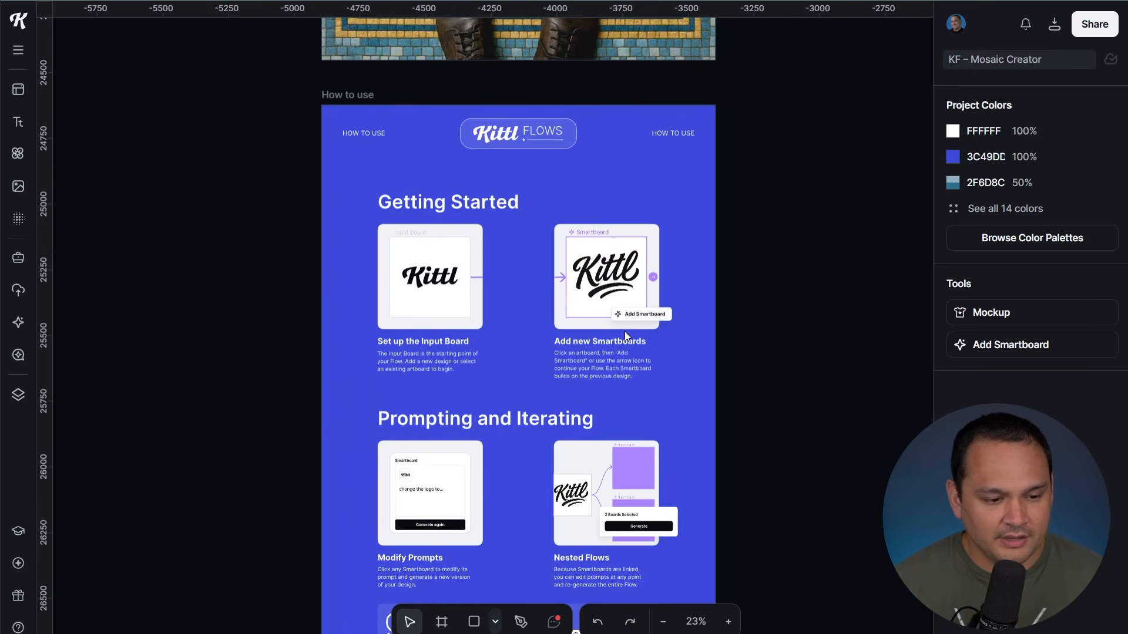
drag(796, 415, 838, 207)
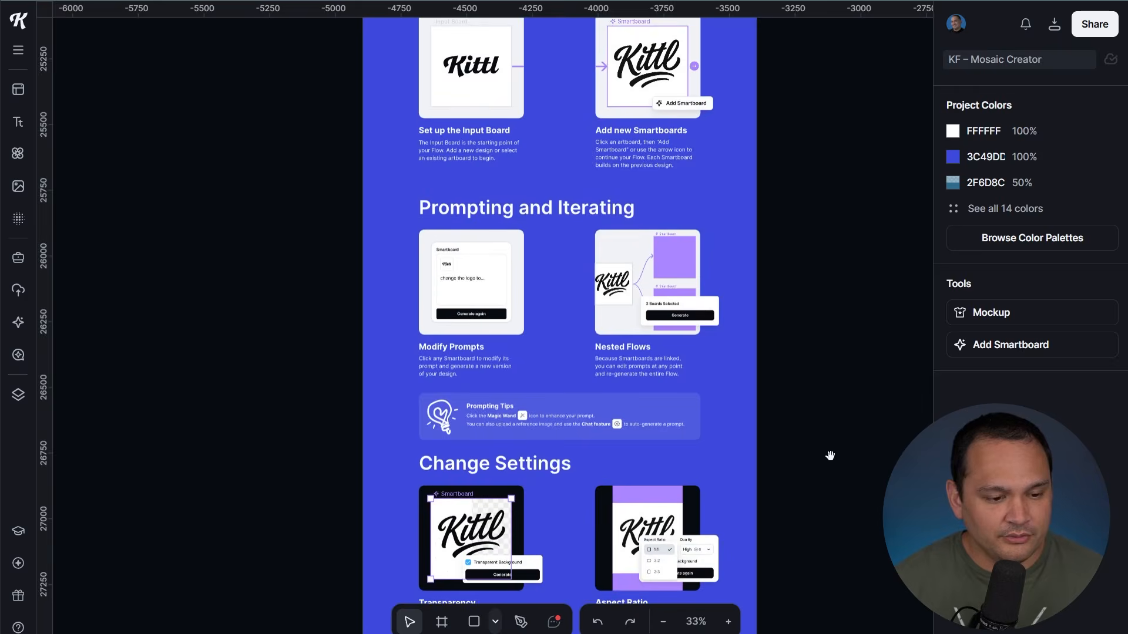
mouse_move(830, 455)
mouse_down()
mouse_move(822, 278)
mouse_move(816, 400)
mouse_up()
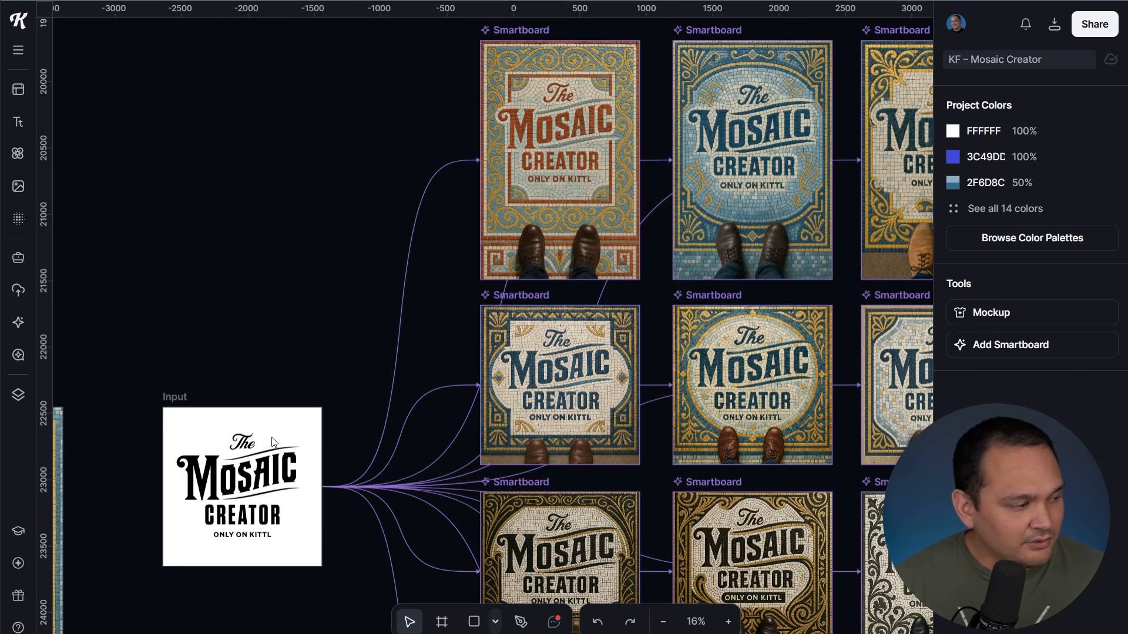
scroll(403, 470, up, 8)
drag(458, 437, 679, 406)
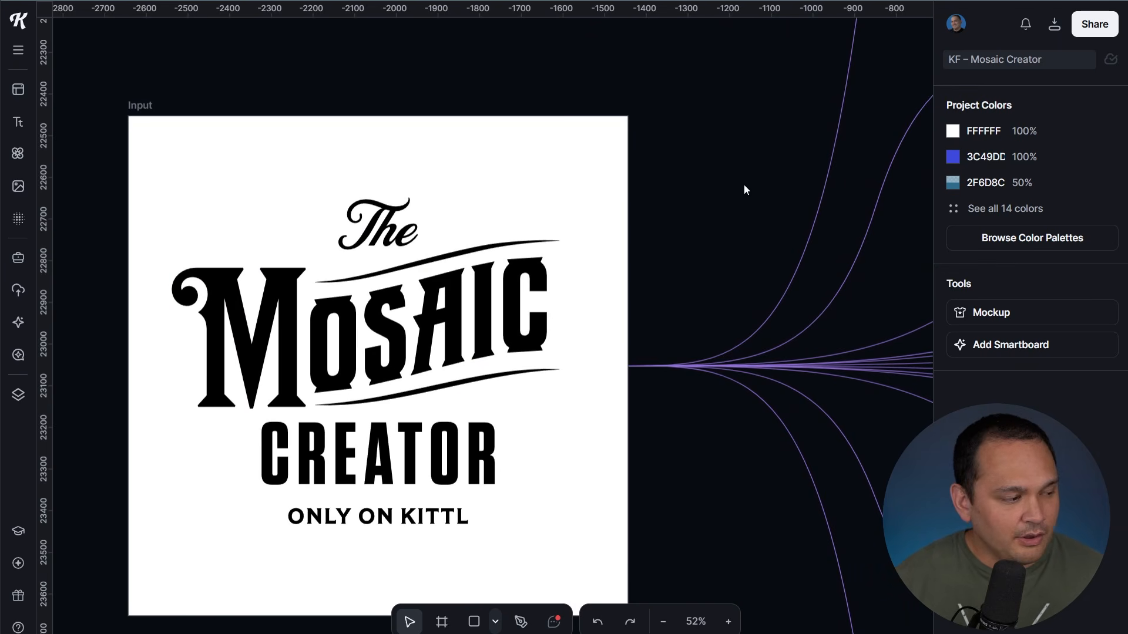
drag(784, 143, 587, 212)
scroll(588, 213, down, 4)
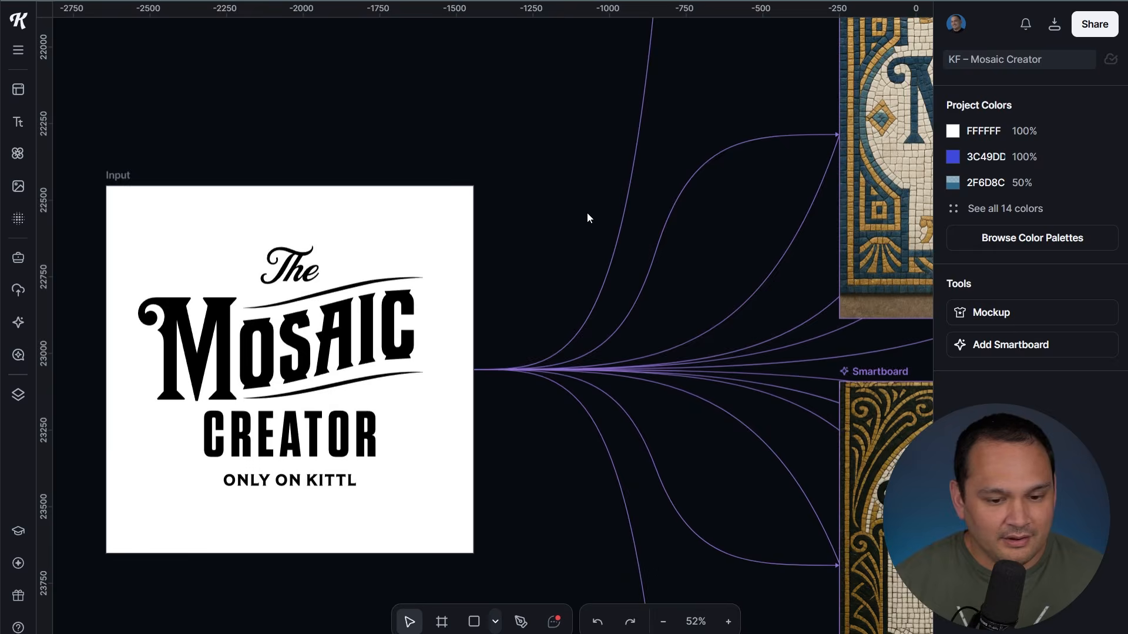
drag(551, 147, 241, 290)
scroll(312, 300, down, 3)
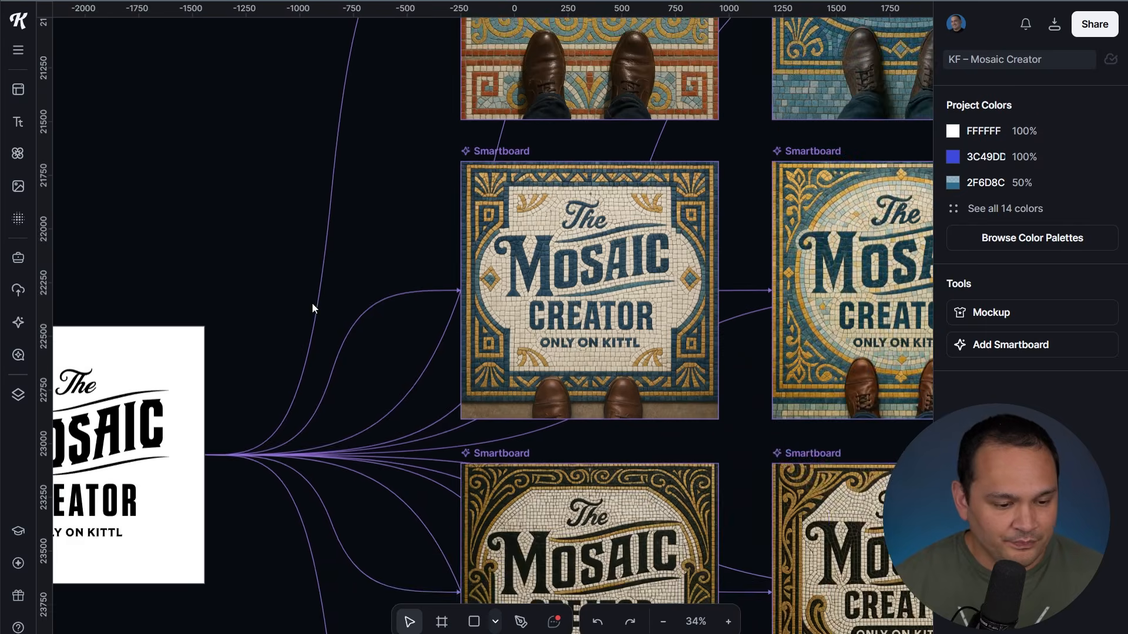
scroll(280, 257, down, 3)
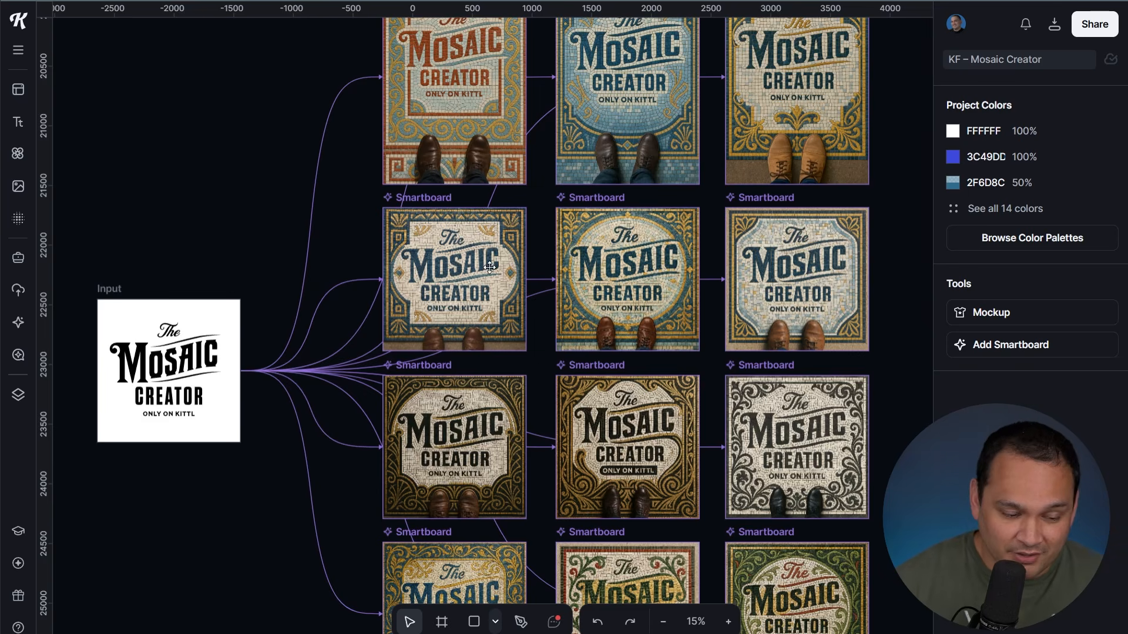
Check the first mosaic variation's prompt, then browse the lower rows of variations
click(471, 80)
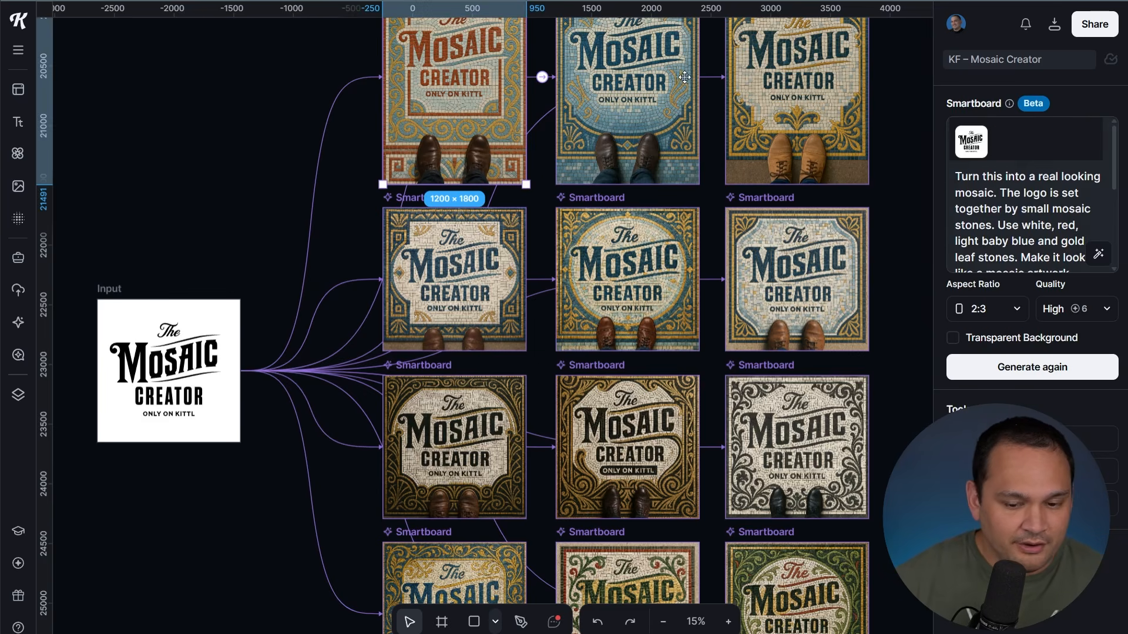
scroll(1032, 190, down, 3)
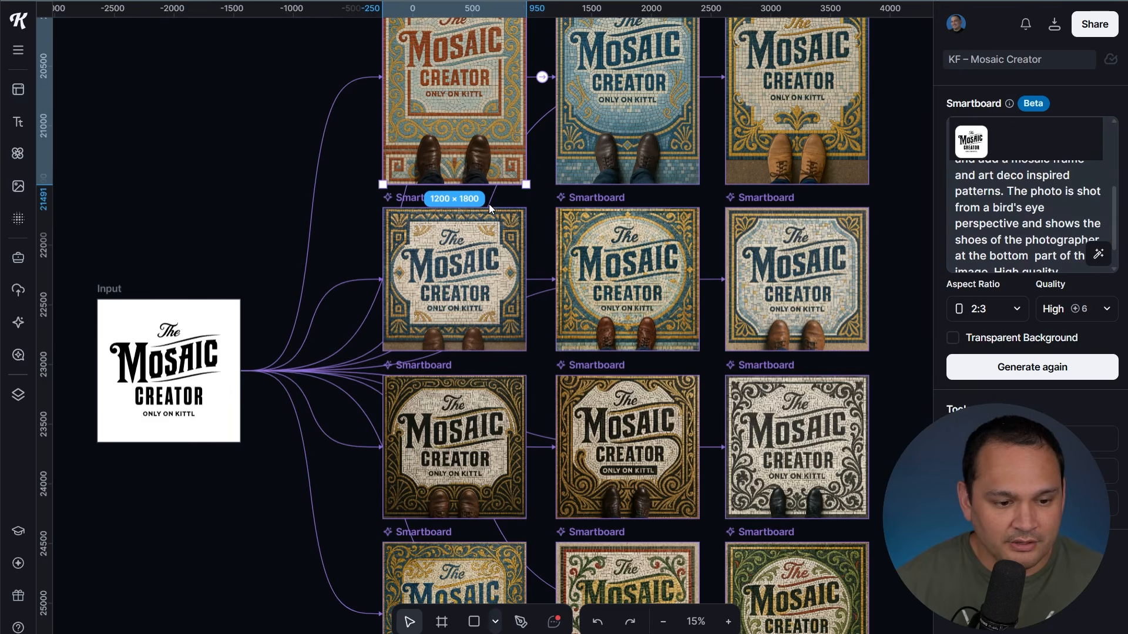
key(Escape)
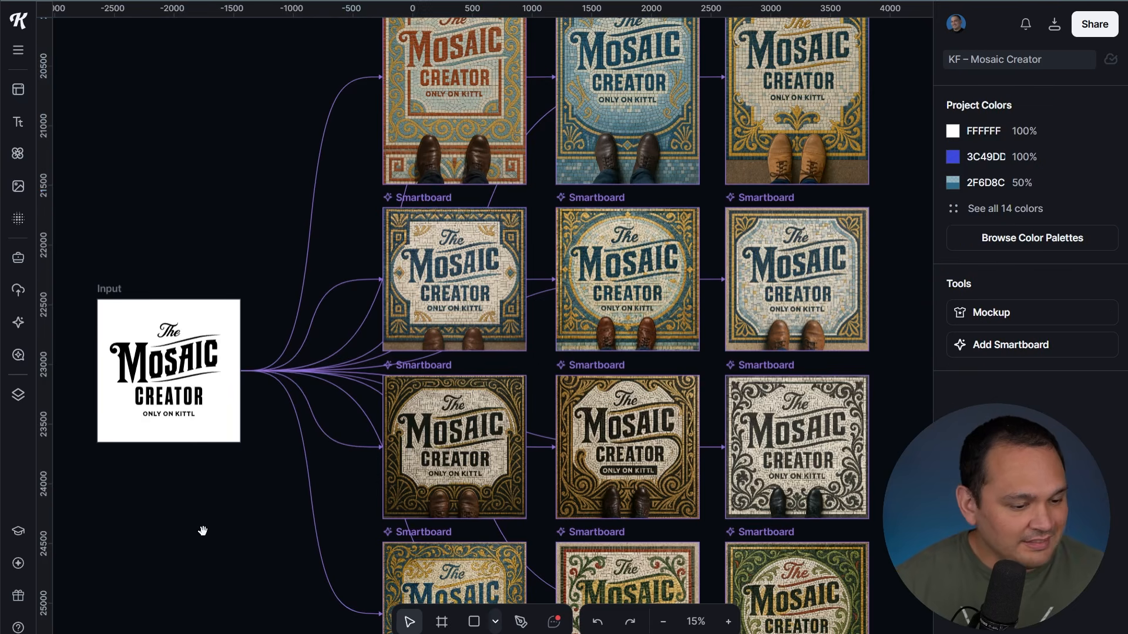
drag(203, 531, 231, 385)
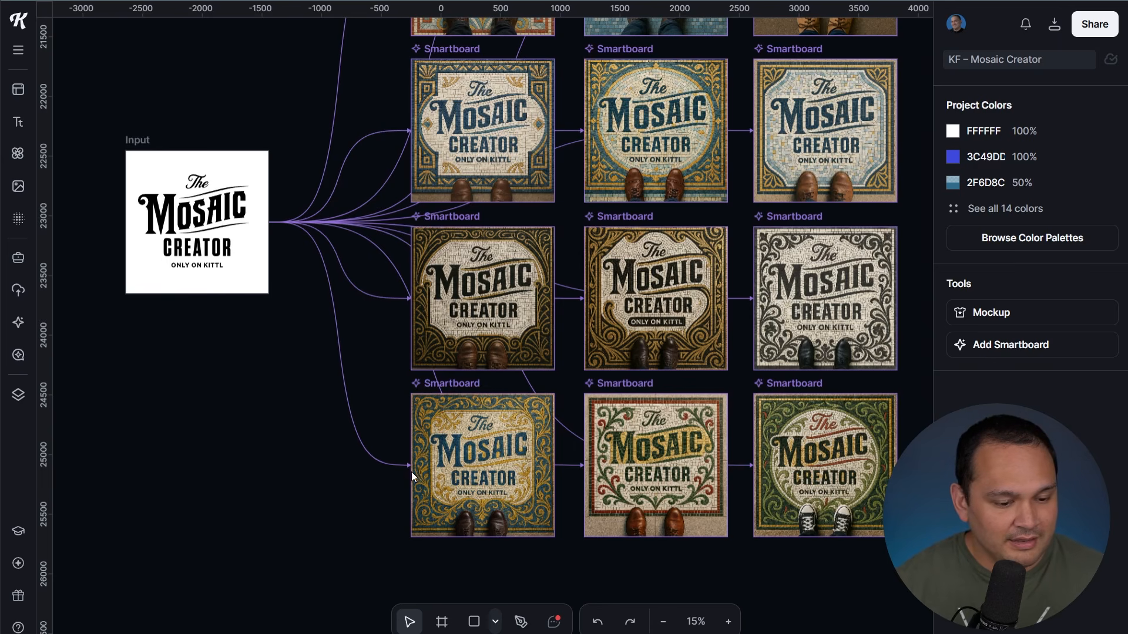
drag(214, 68, 86, 226)
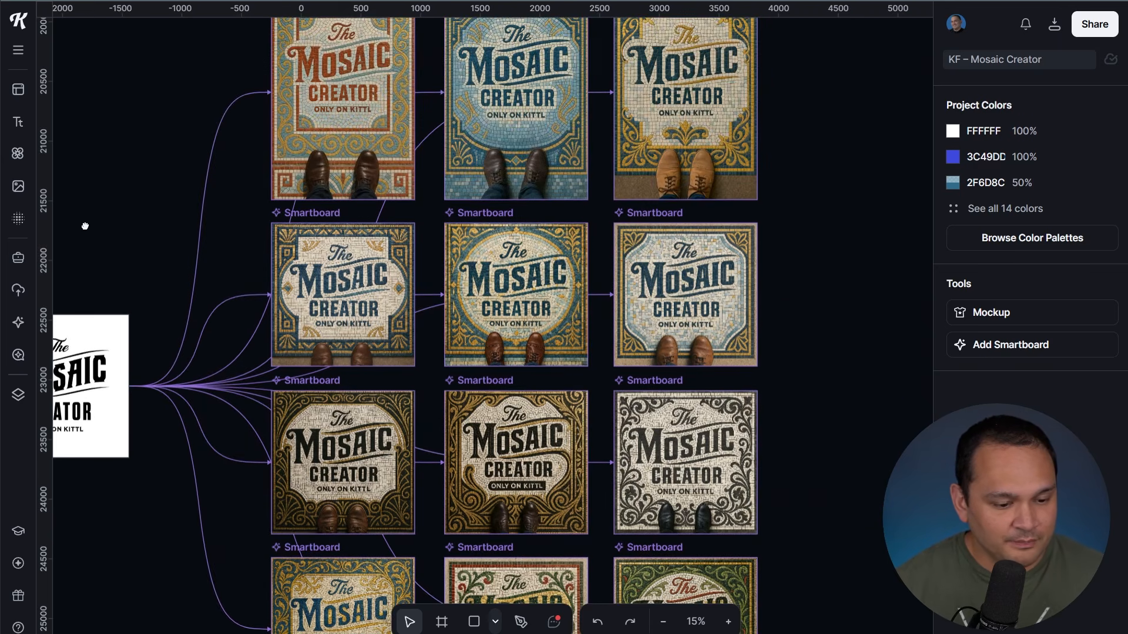
drag(168, 114, 83, 194)
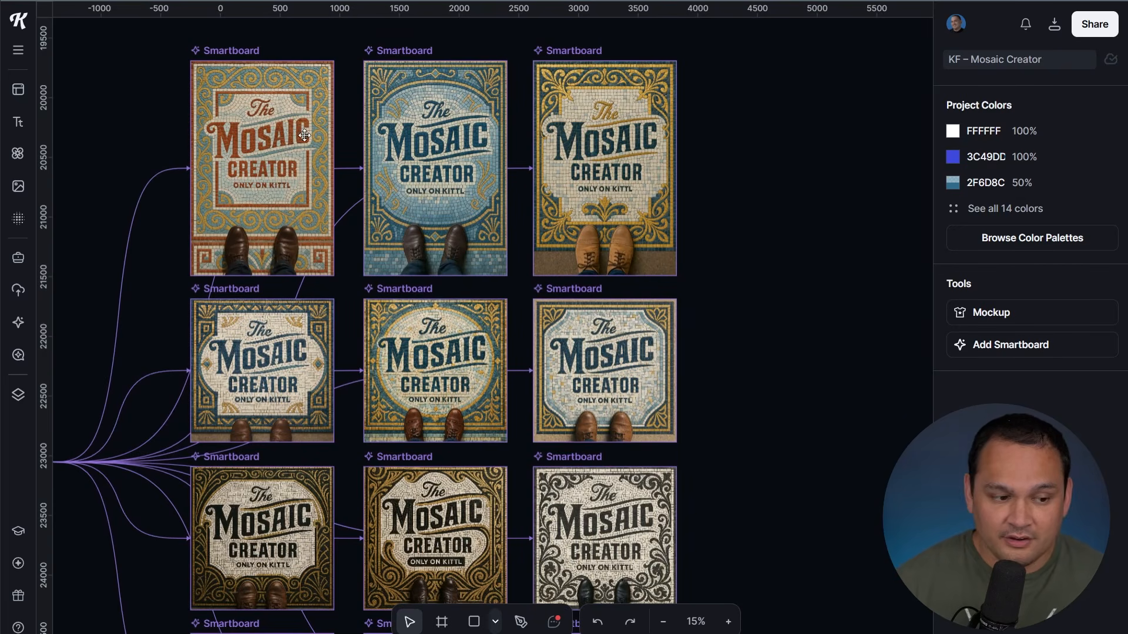
Inspect another variation's prompt, then zoom in on the black-and-white mosaic board
click(450, 122)
scroll(1026, 207, down, 5)
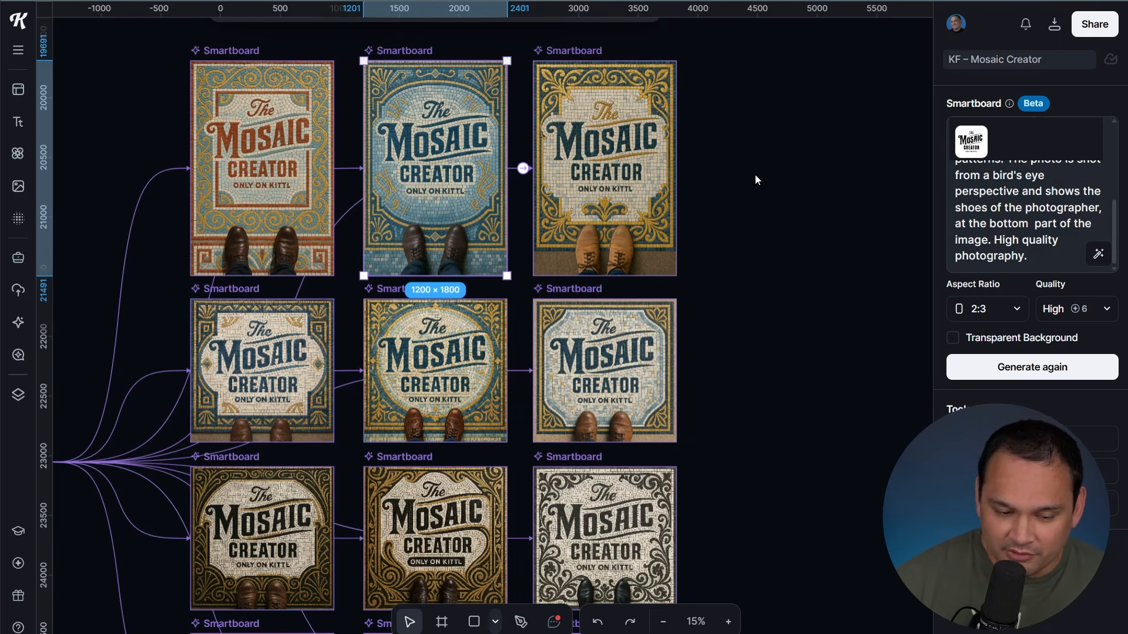
click(768, 233)
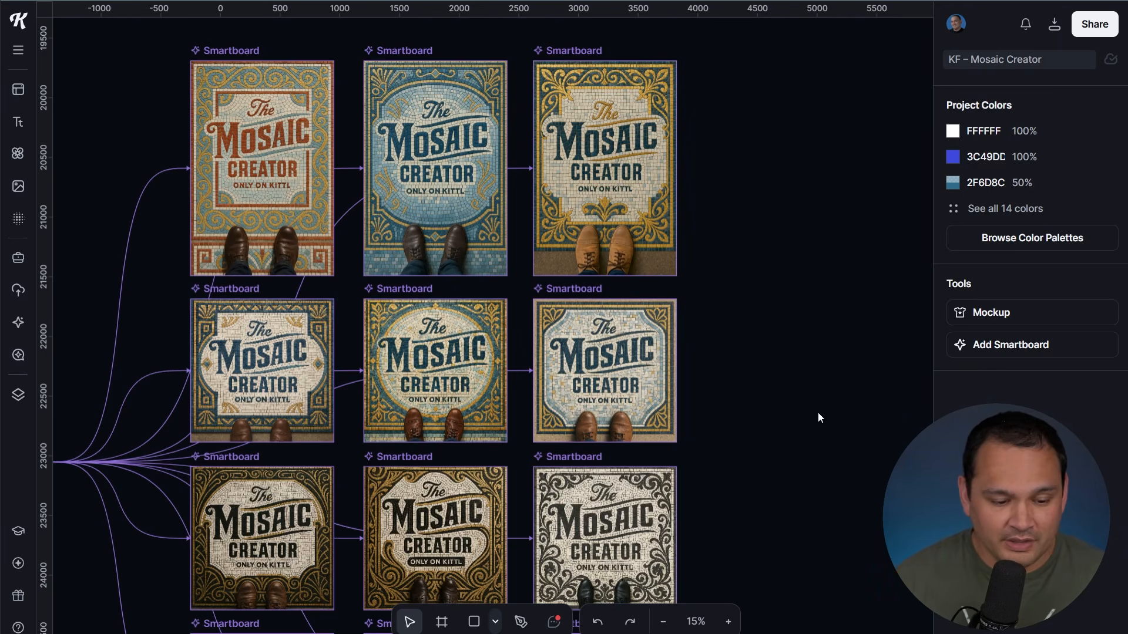
scroll(786, 284, down, 5)
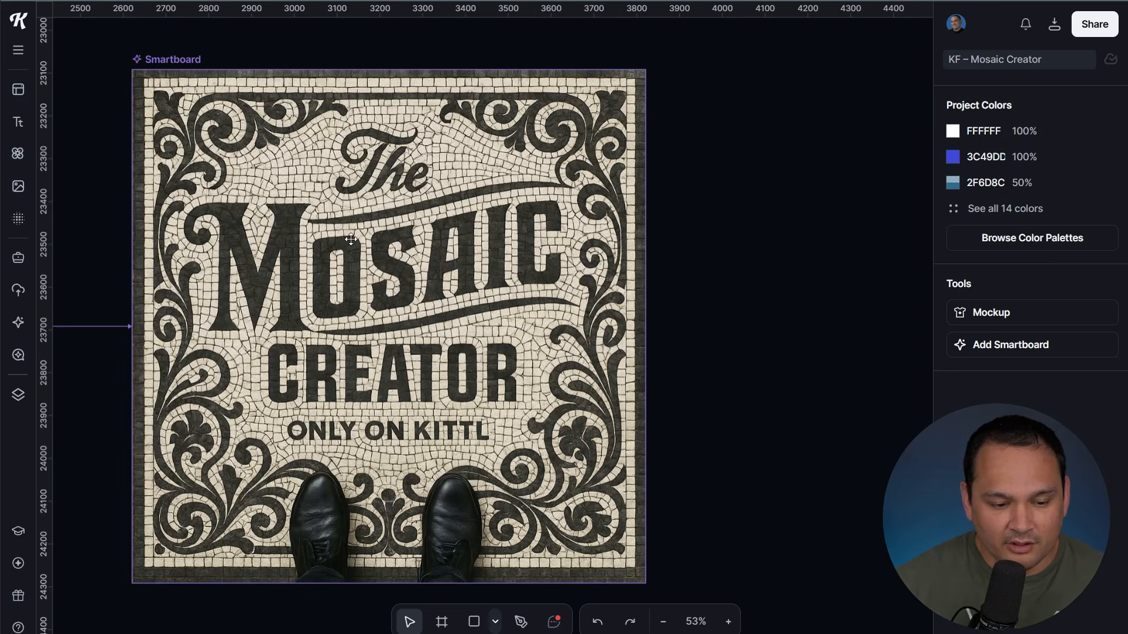
Select the black-and-white mosaic board, review its prompt, and branch a linked smartboard rightward
scroll(333, 225, down, 3)
scroll(547, 222, up, 3)
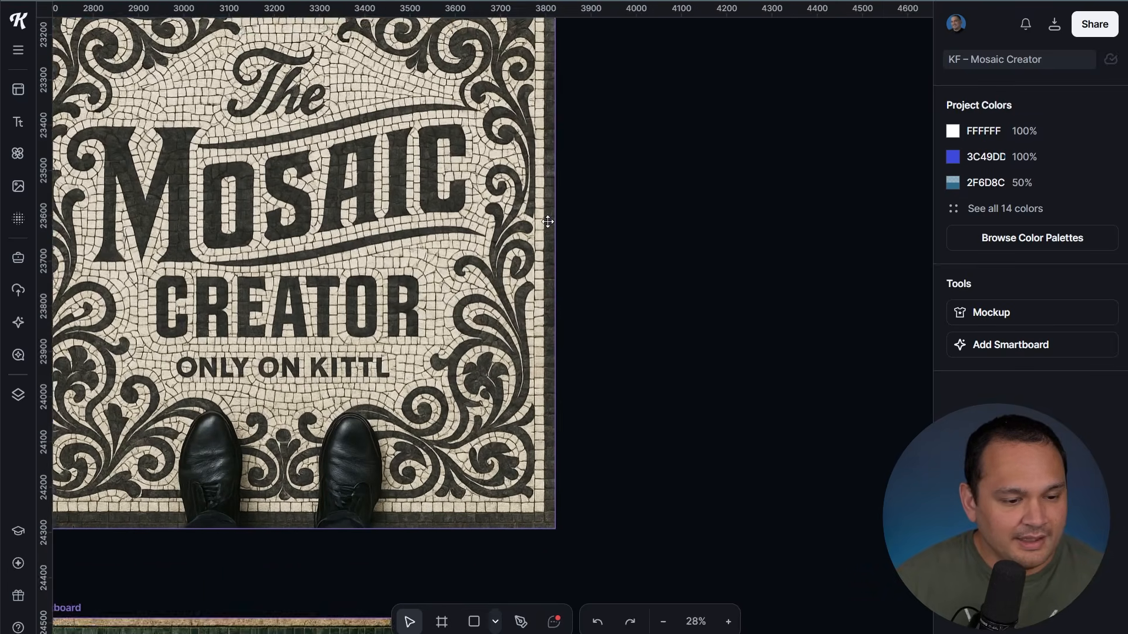
drag(597, 162, 646, 221)
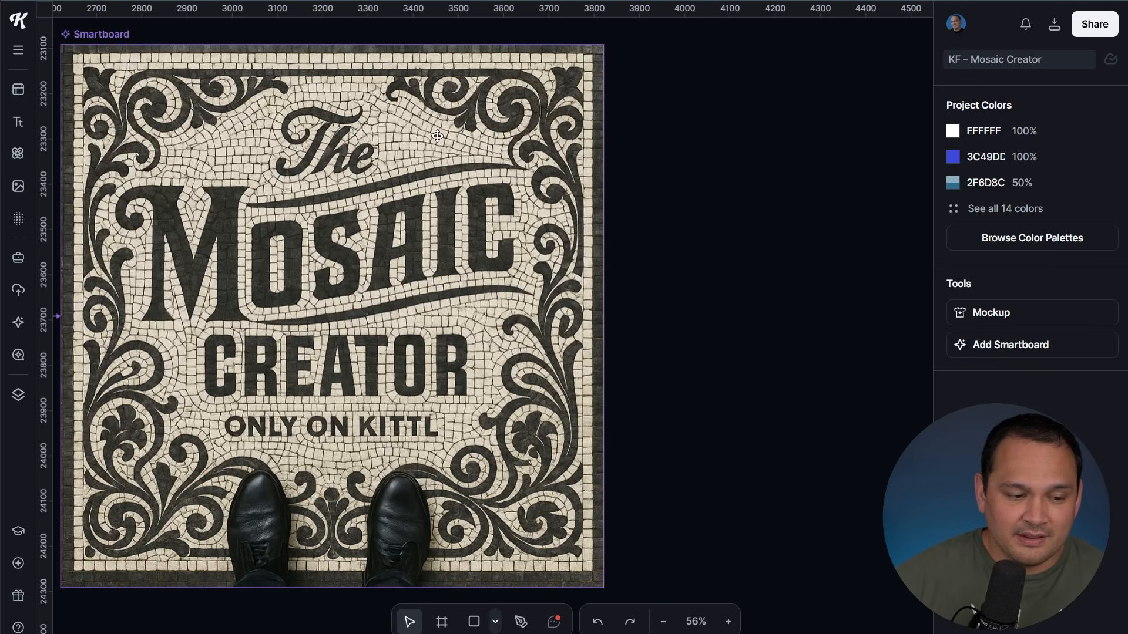
click(464, 136)
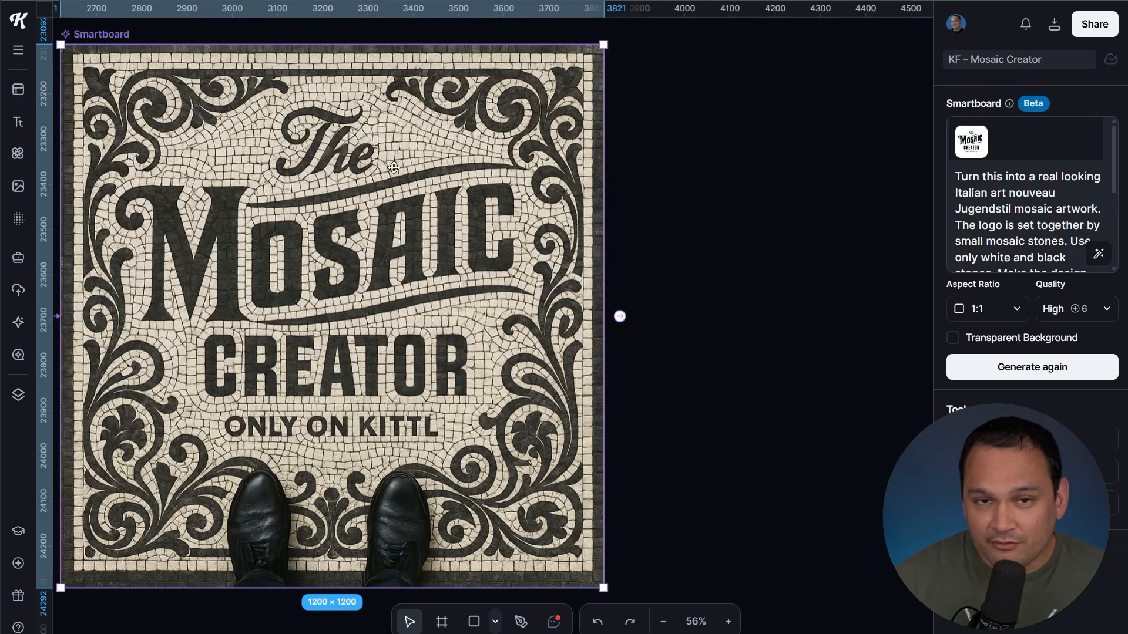
click(980, 193)
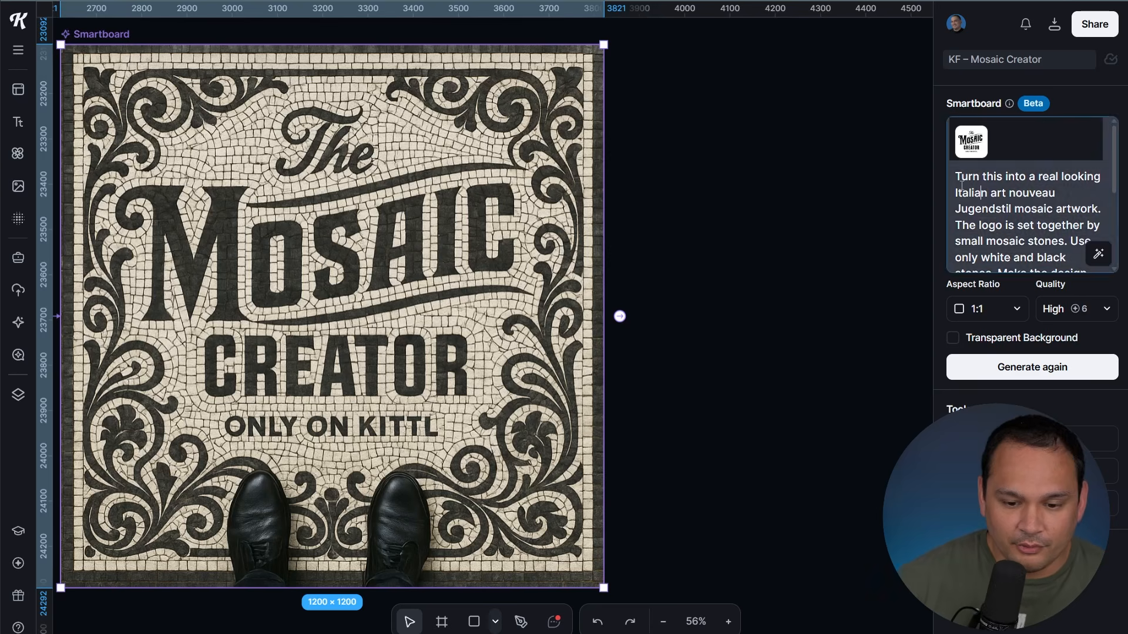
click(492, 137)
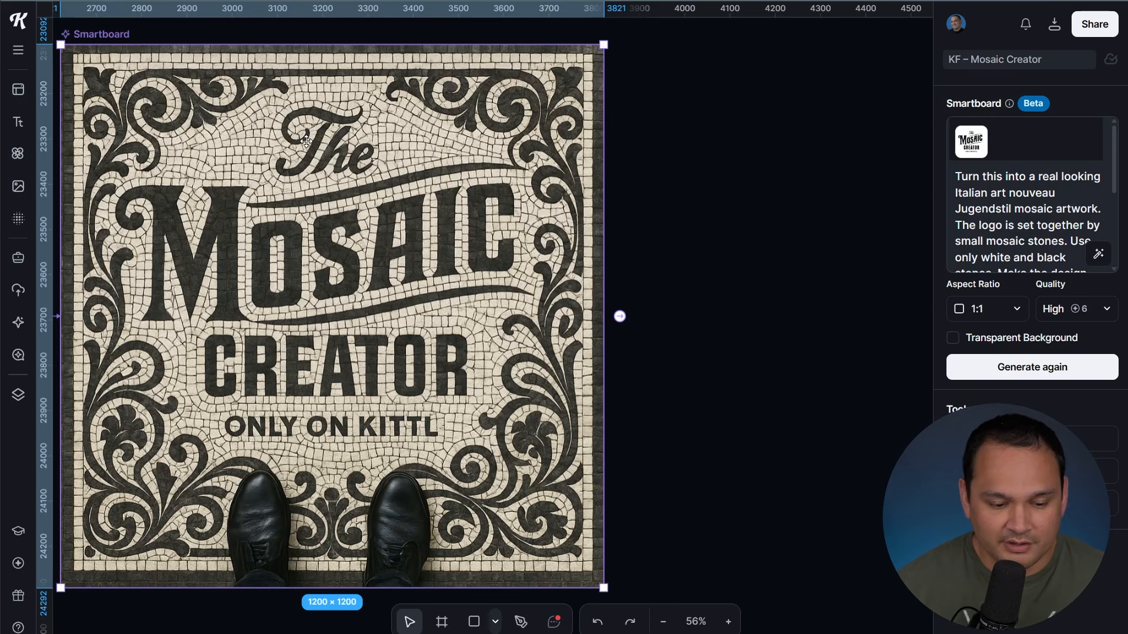
click(620, 316)
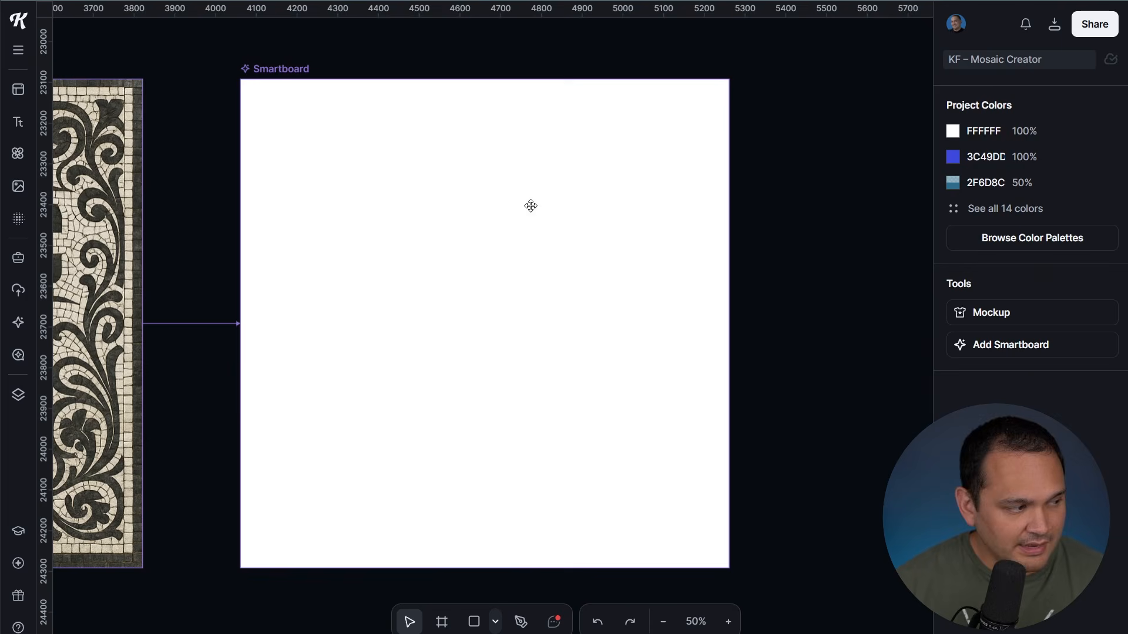
Prompt the new board for a mosaic-tile Marcus Aurelius bust with 'amor fati' and generate
click(532, 291)
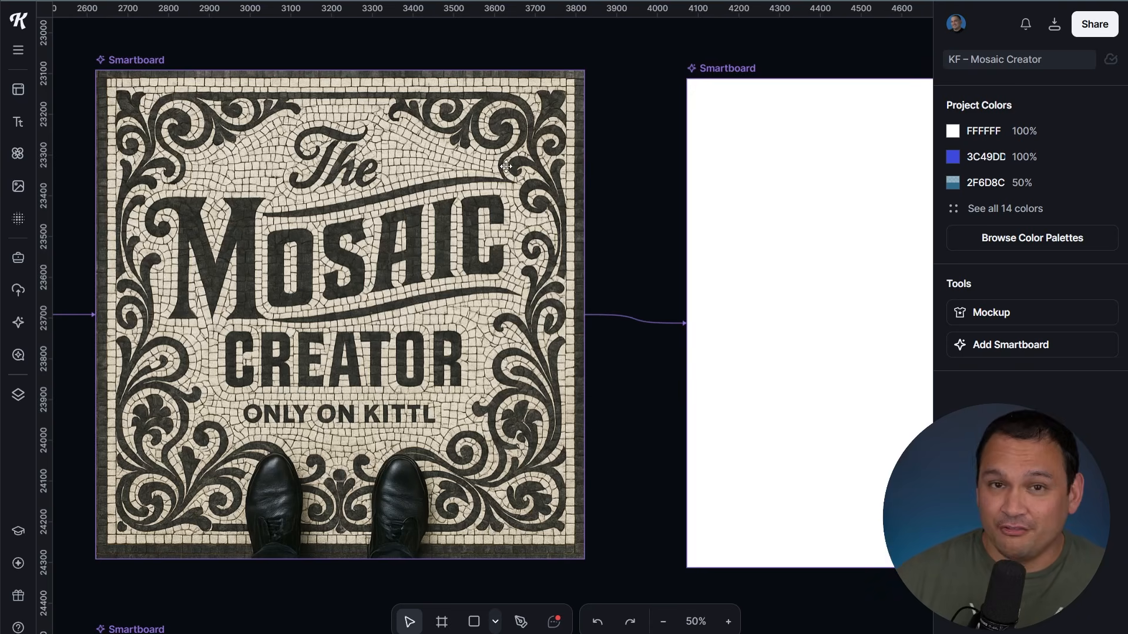
click(809, 124)
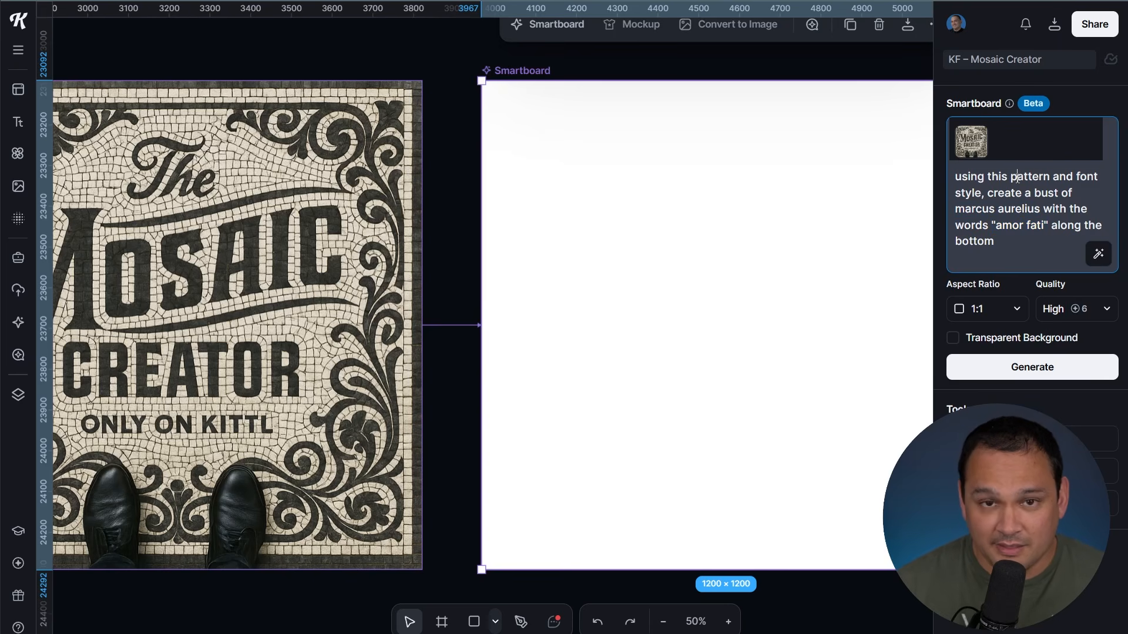
text(using mos)
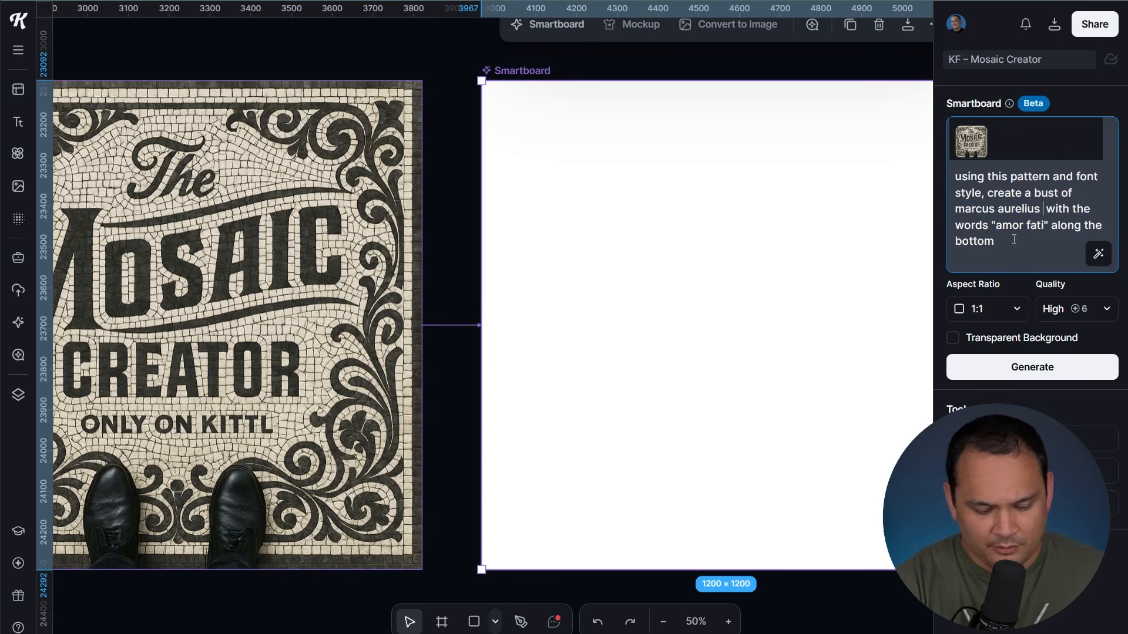
text(aic tiles)
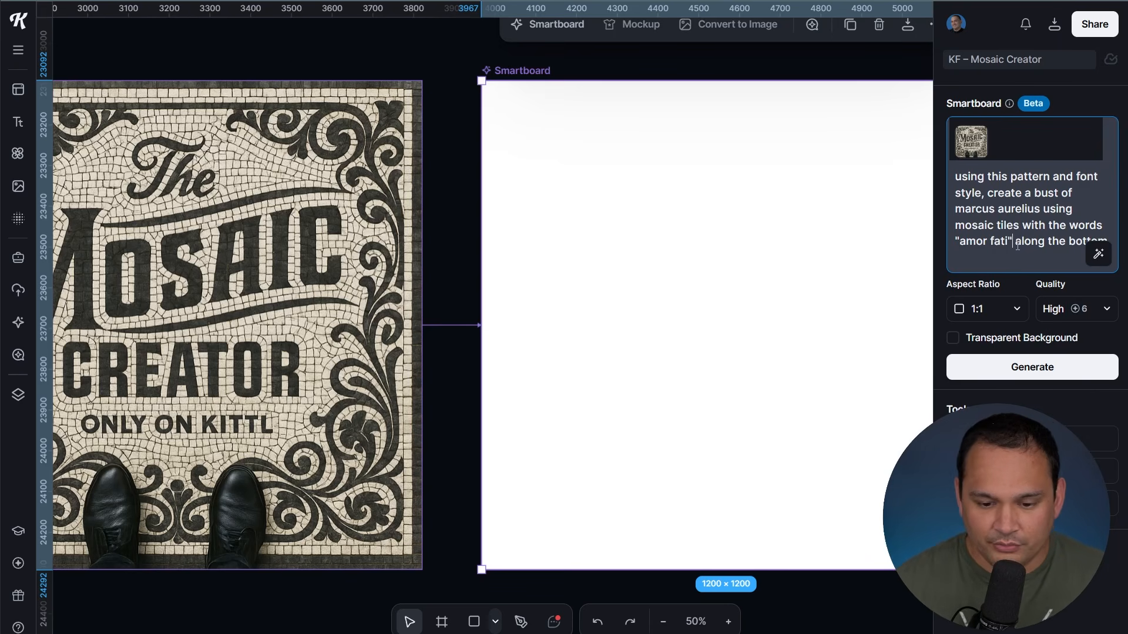
text( using mosaic tiles)
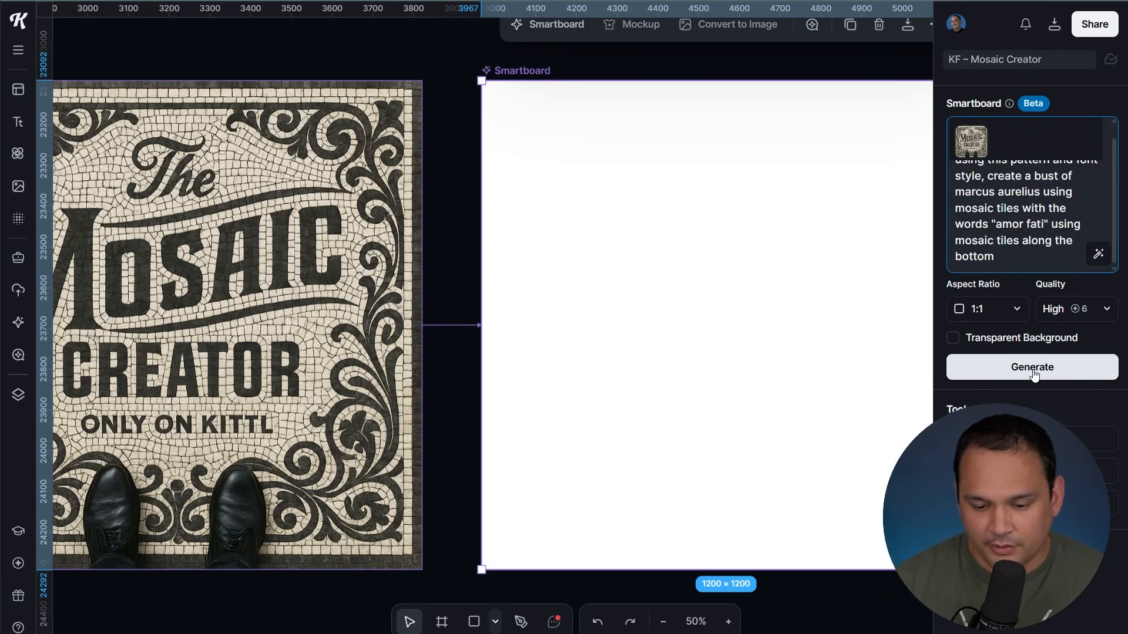
click(1033, 369)
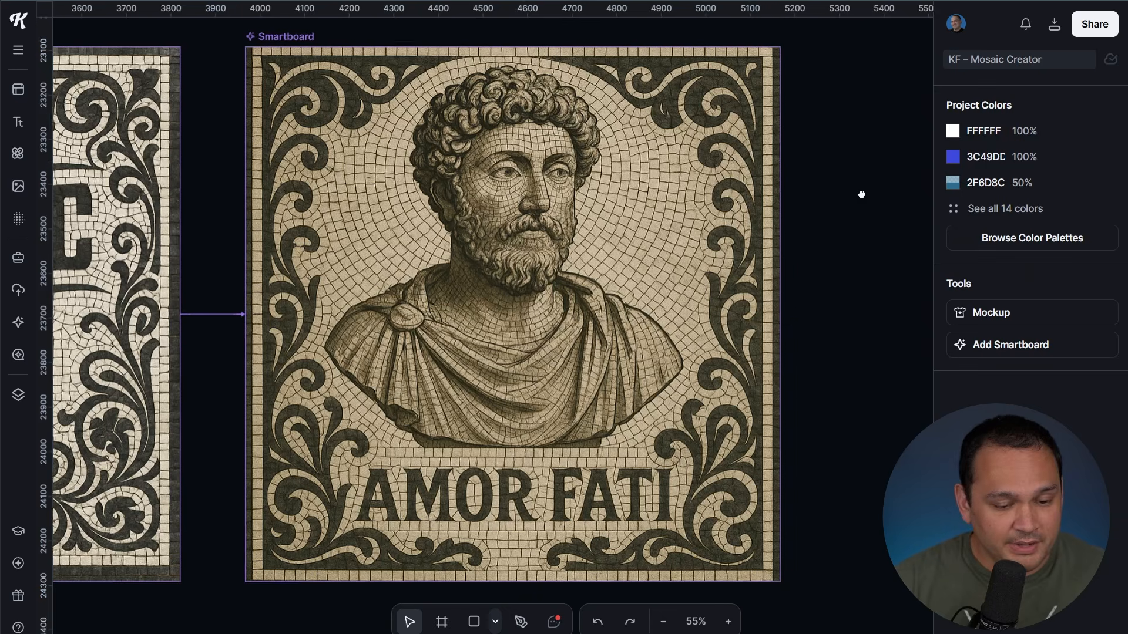
Pan to the finished AMOR FATI Marcus Aurelius mosaic and select it to reach its prompt
drag(861, 191, 792, 209)
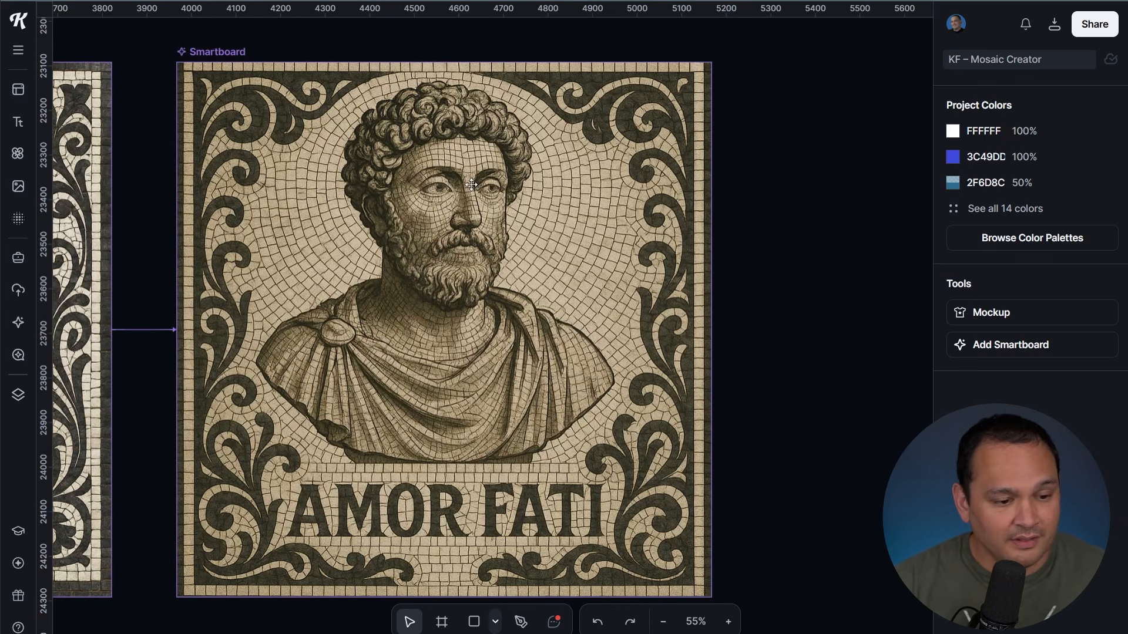
click(668, 166)
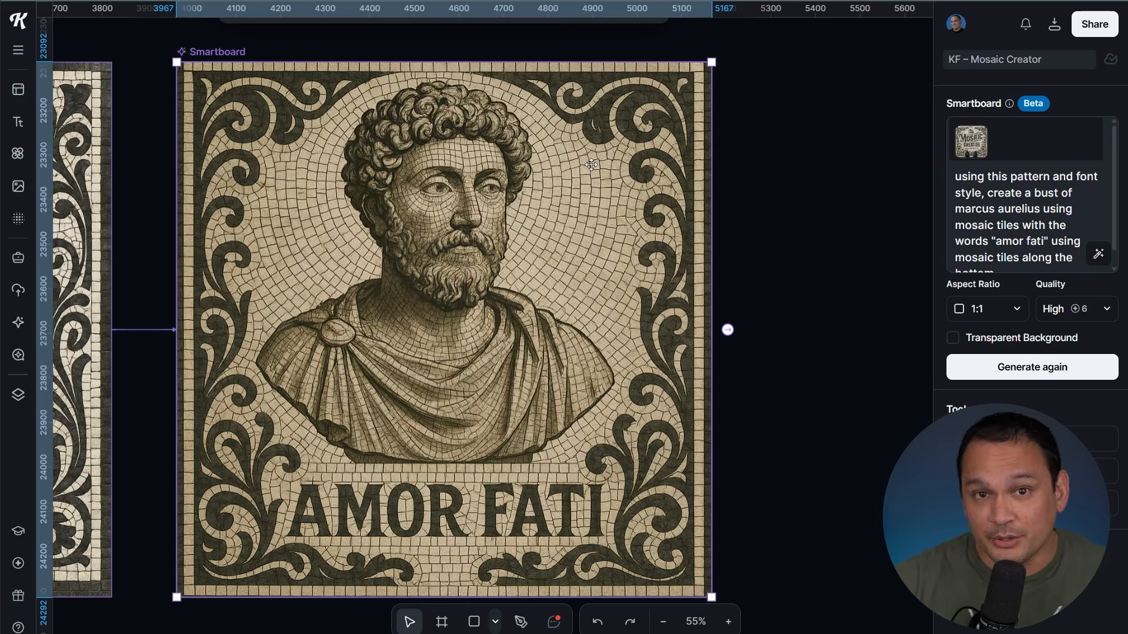
click(733, 175)
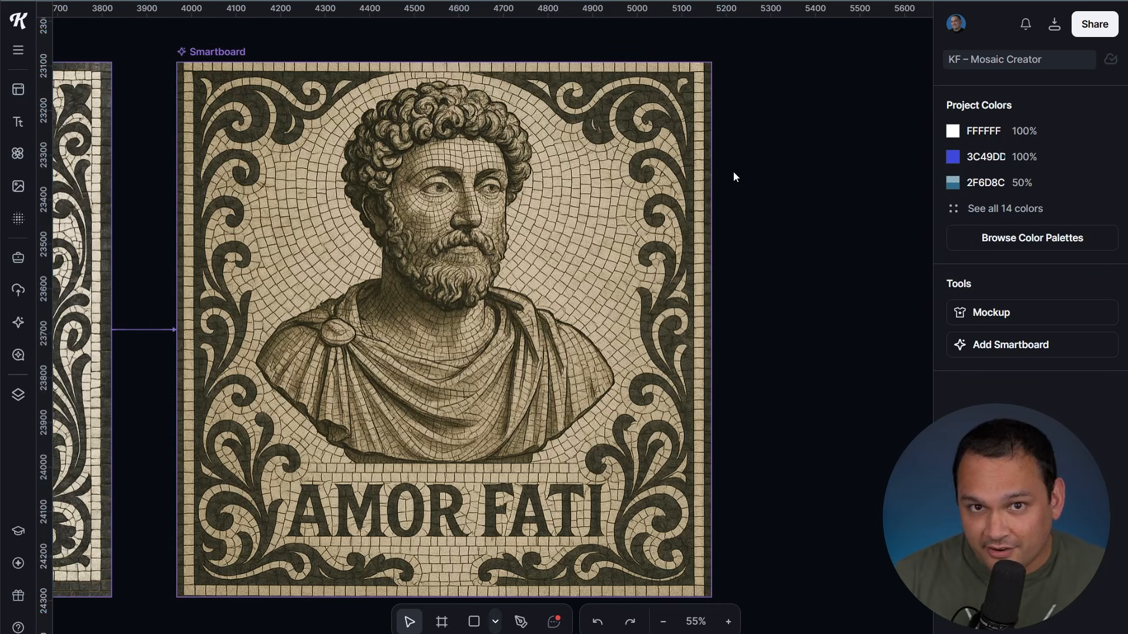
click(618, 202)
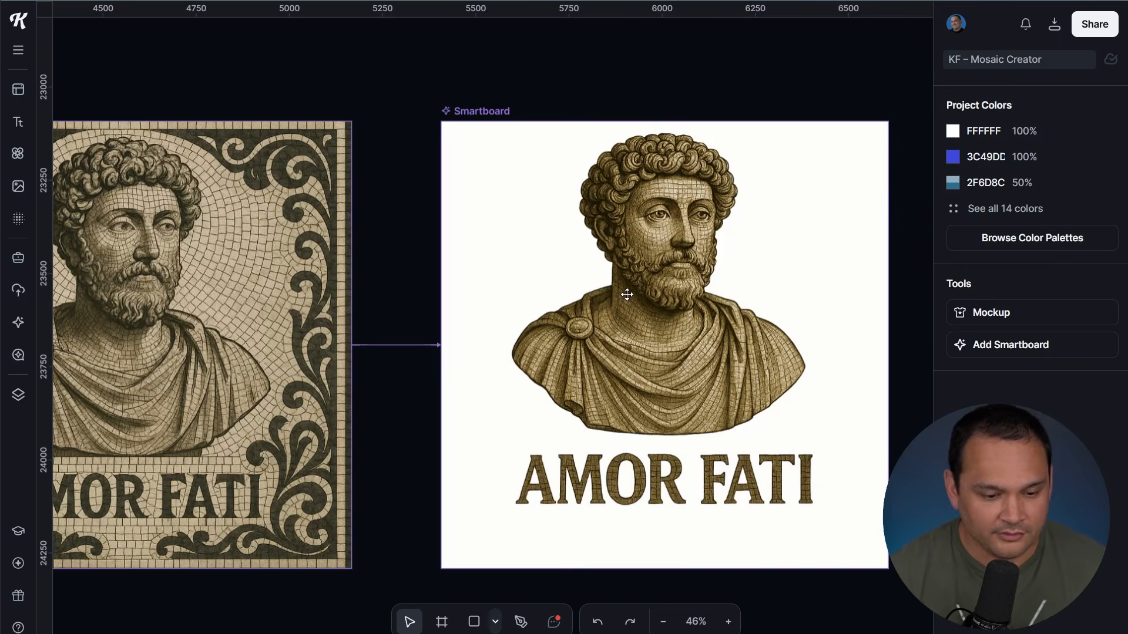
Select the white-background bust and AMOR FATI smartboard, then center it in view
click(674, 279)
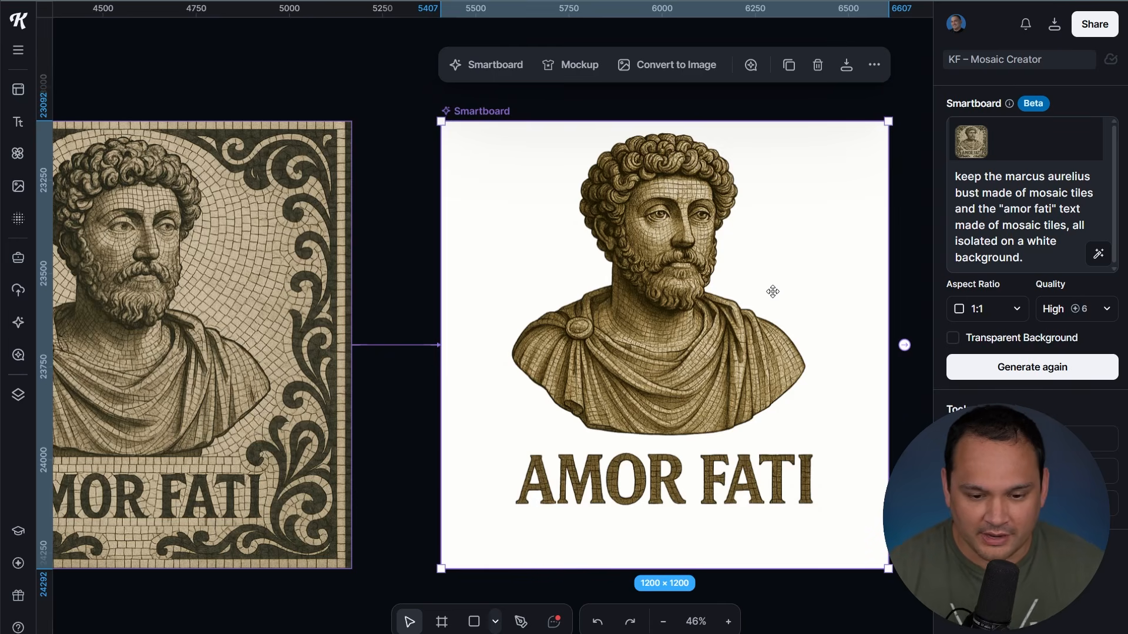
click(896, 246)
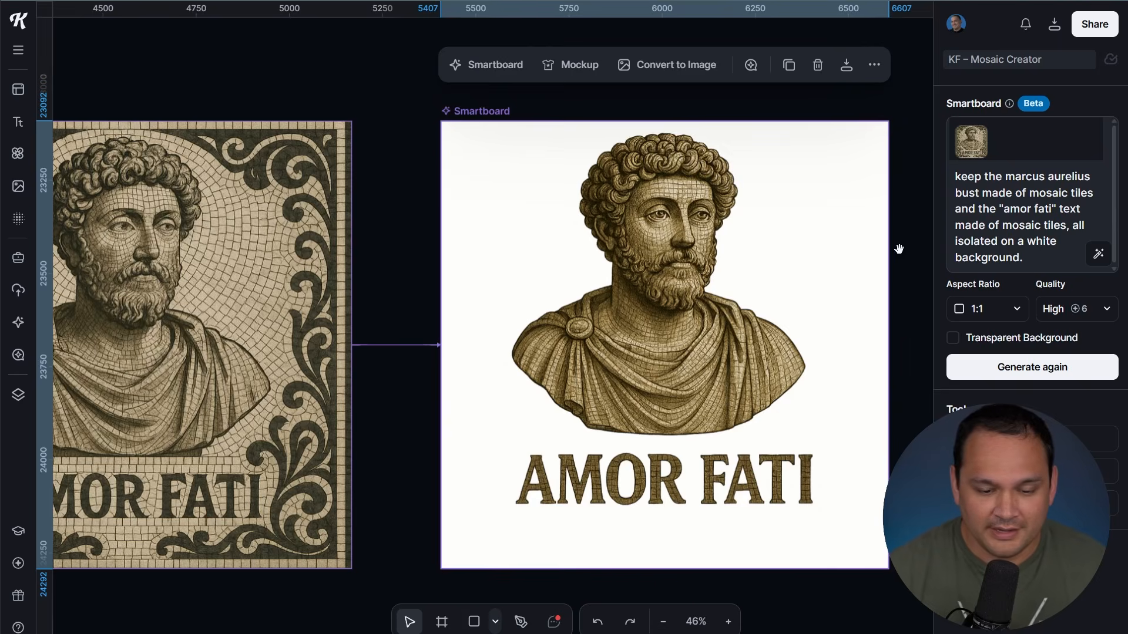
drag(899, 249, 576, 242)
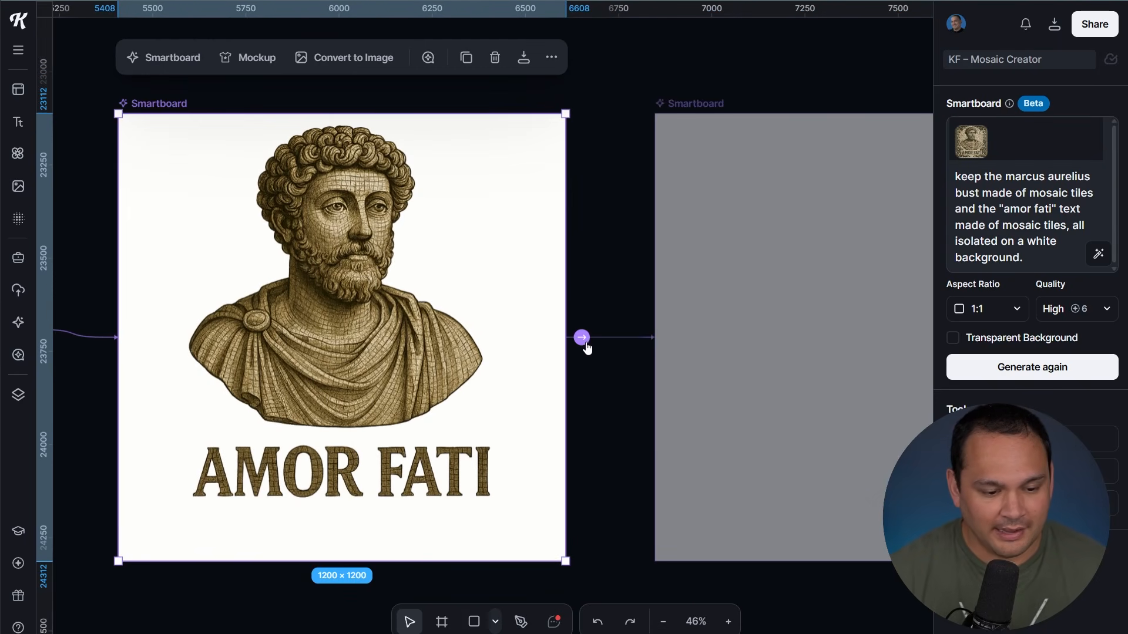
Branch a new smartboard, paste the mosaic olive branches prompt, and generate it
click(582, 339)
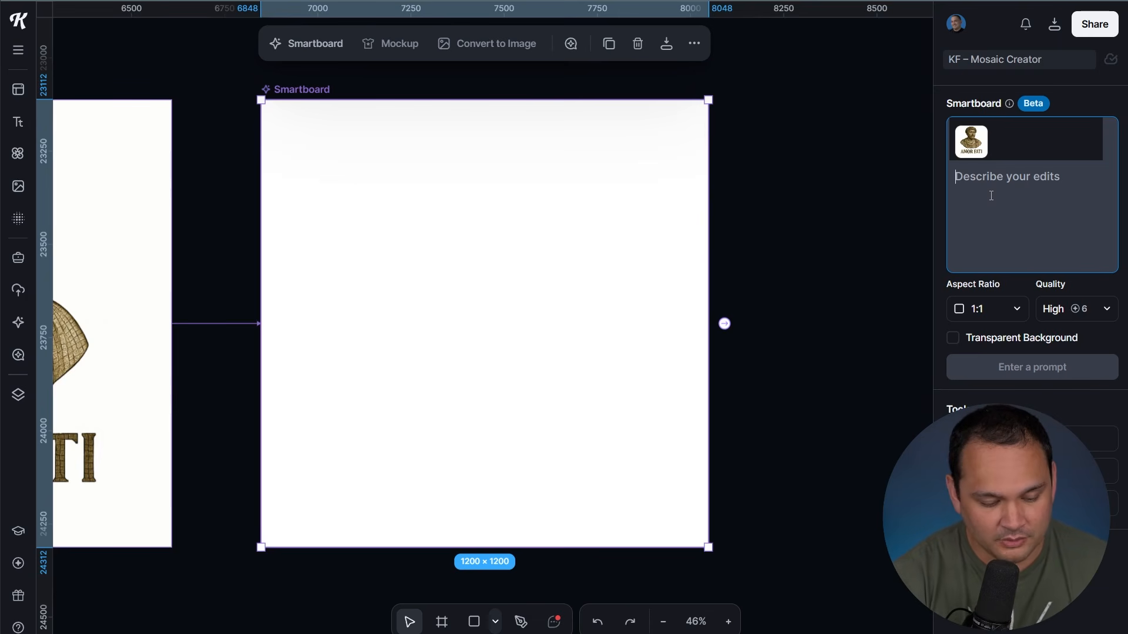
text(add olive branches to the sides made of mosaic tiles)
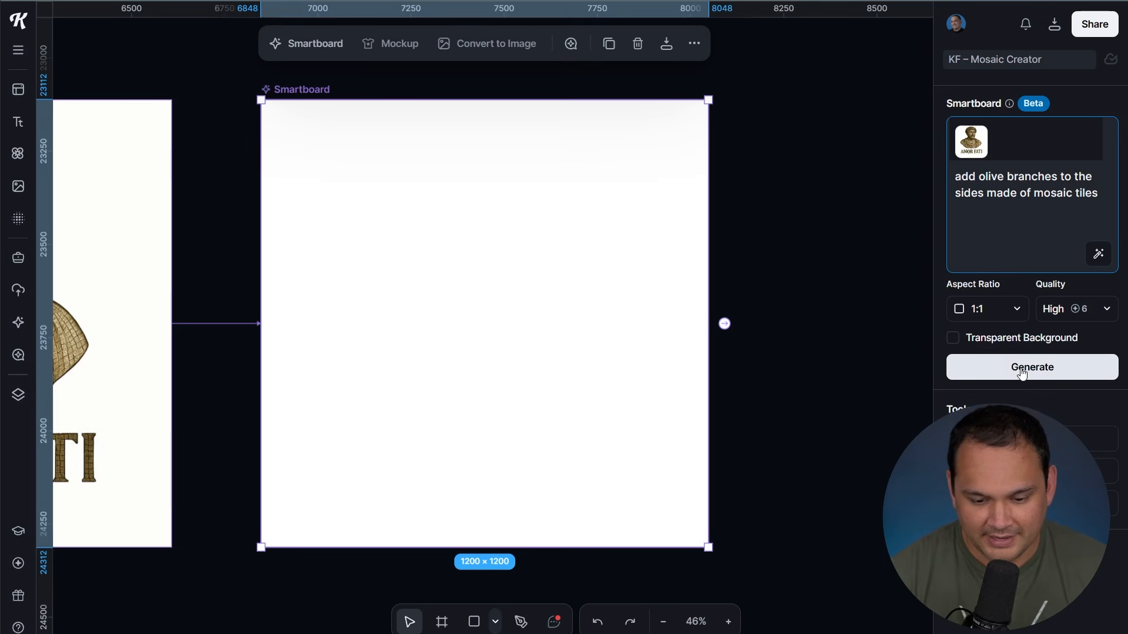
click(1022, 374)
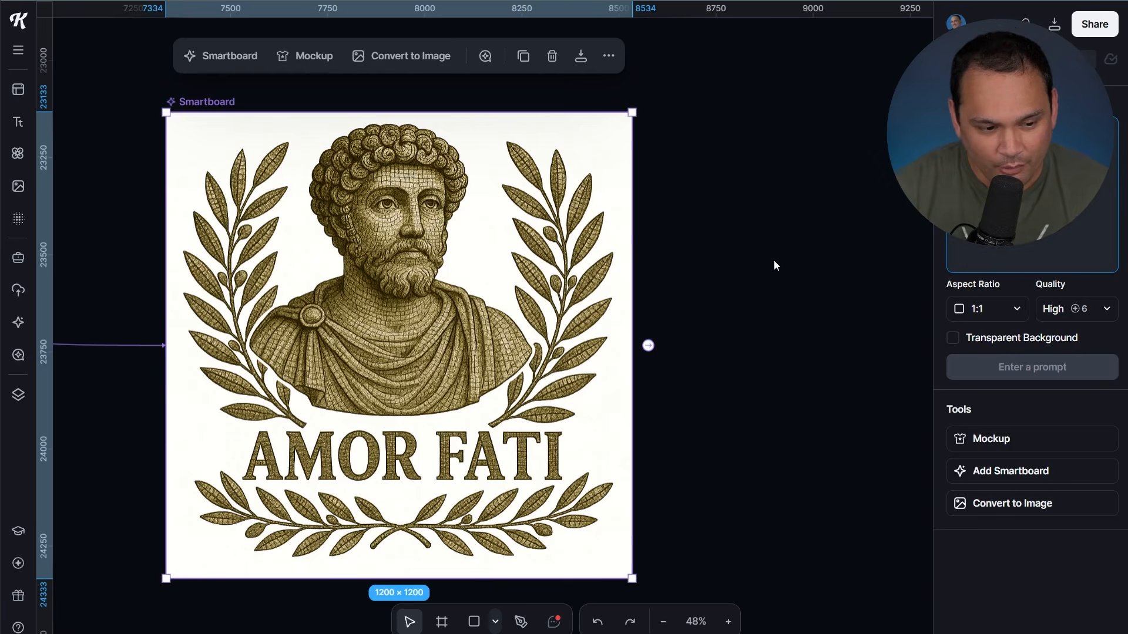
click(760, 244)
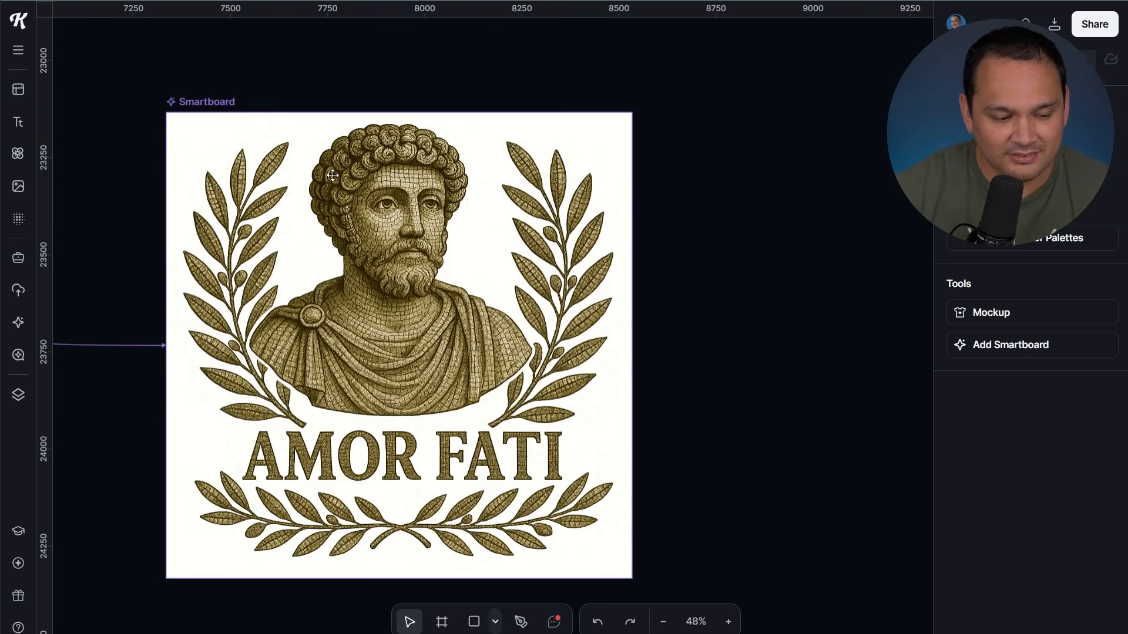
Convert the olive branch smartboard into a standalone image and bring it into view
click(437, 203)
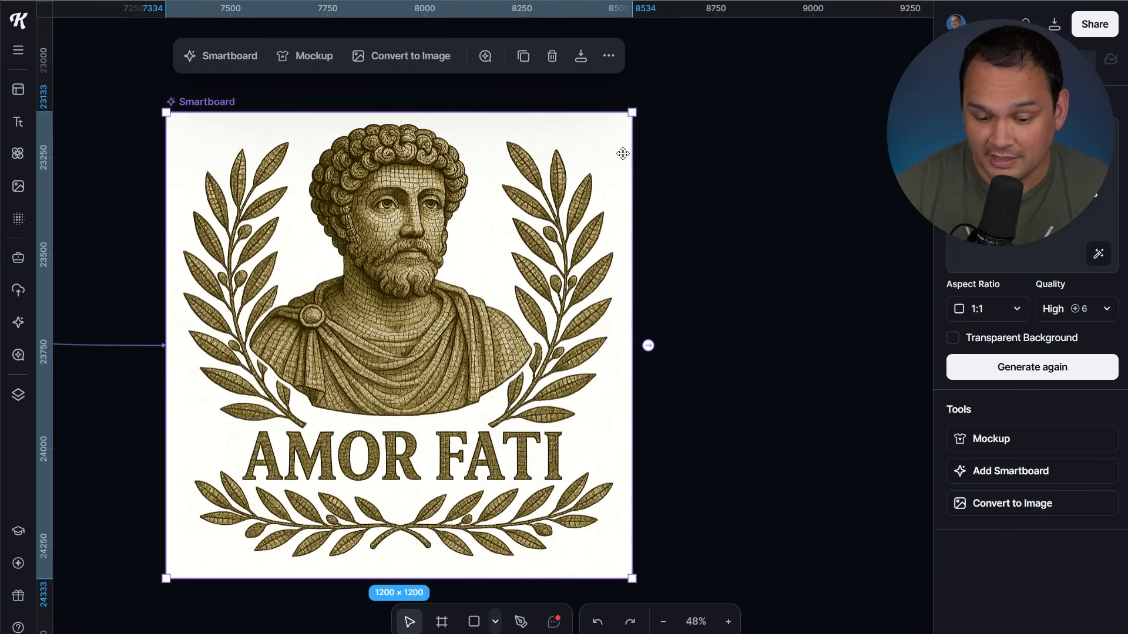
click(1008, 504)
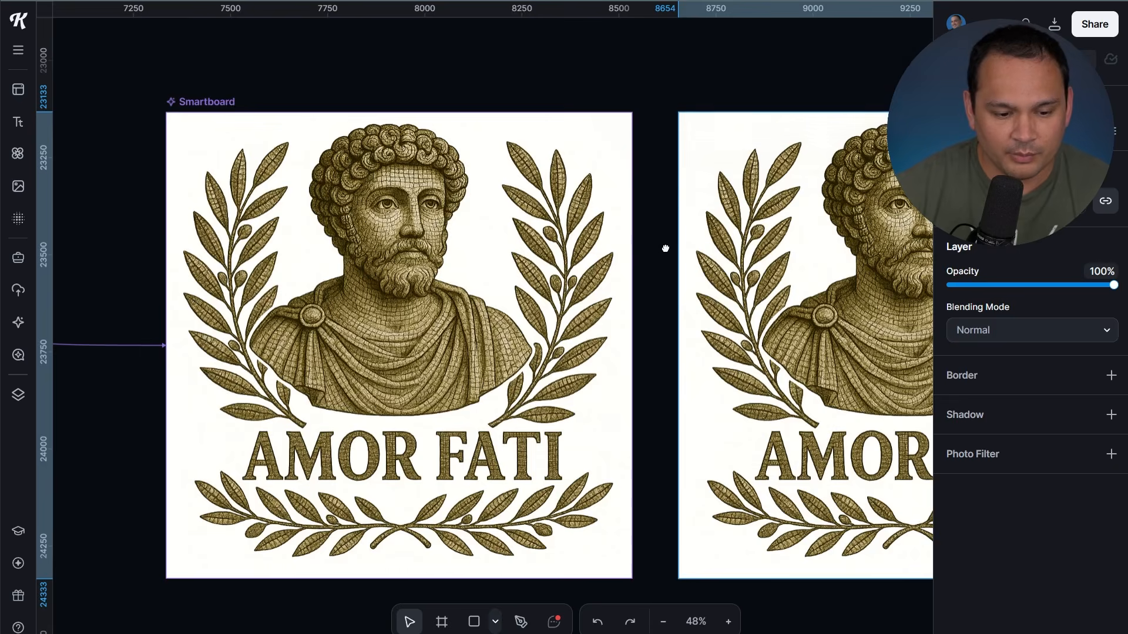
drag(662, 244, 307, 274)
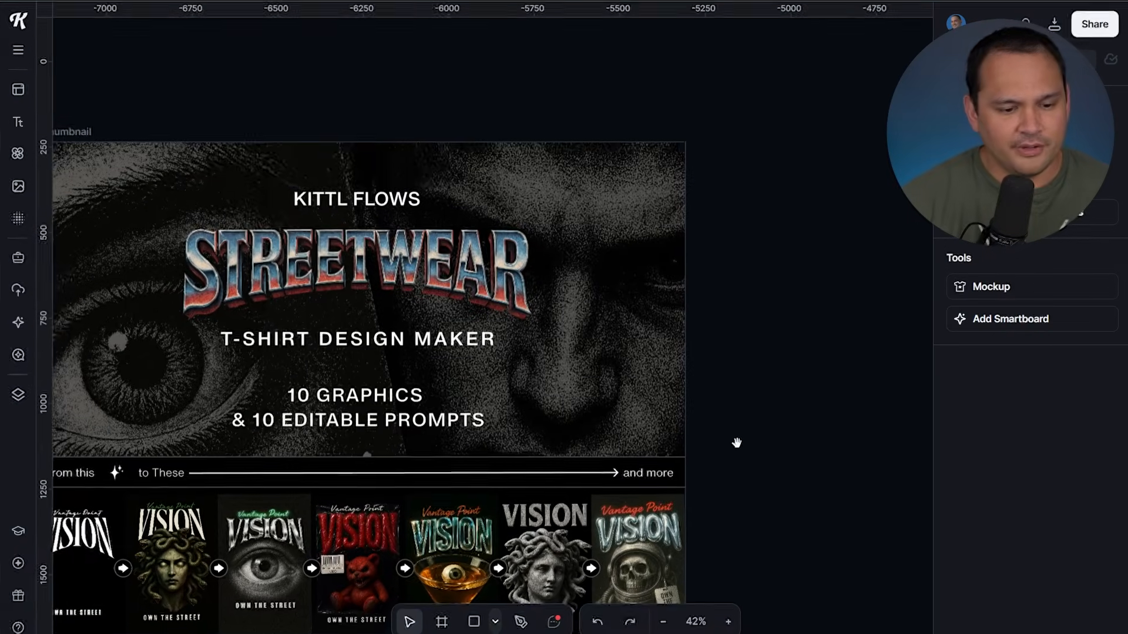
Pan the canvas past the Streetwear poster and red bear up to the Medusa and martini Smartboards
drag(734, 443, 866, 364)
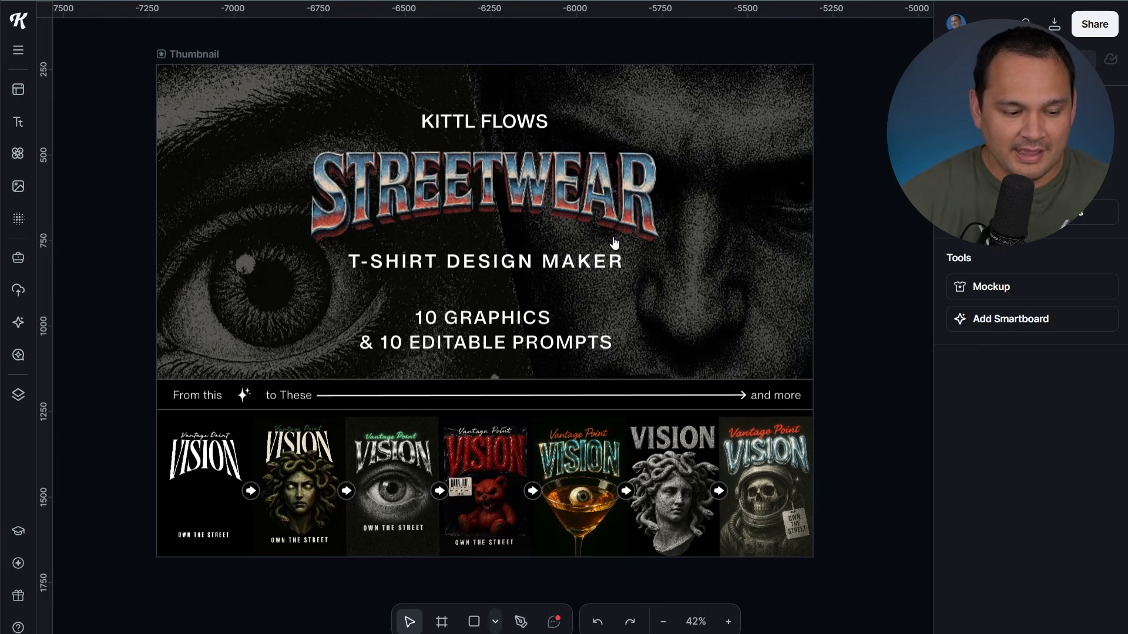
scroll(650, 268, down, 3)
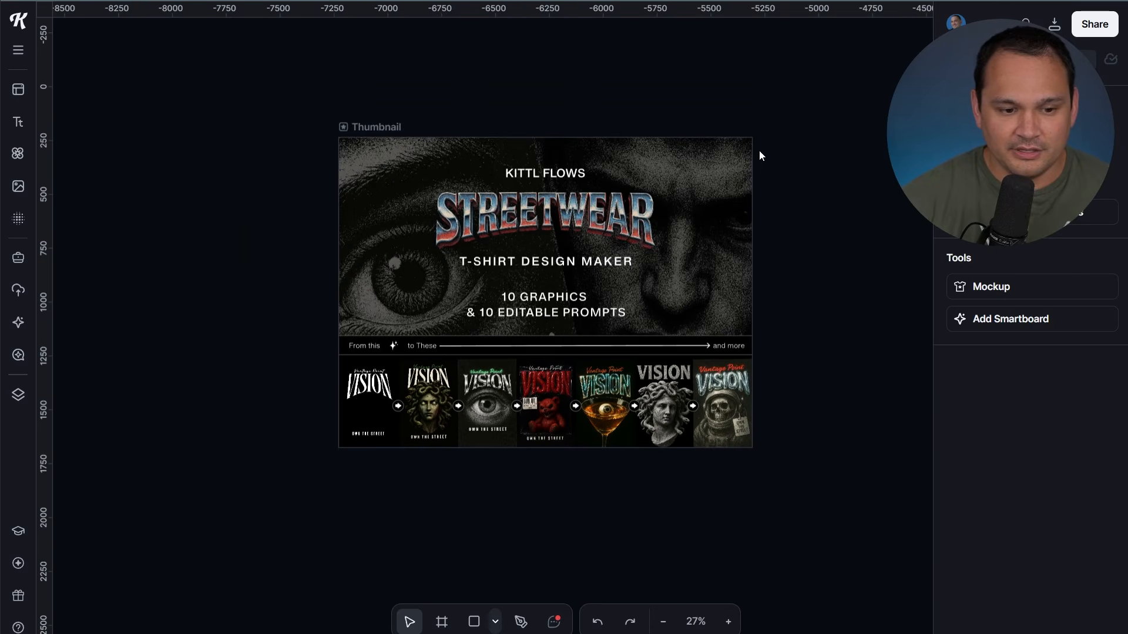
drag(760, 147, 304, 312)
drag(592, 107, 258, 346)
drag(564, 110, 199, 423)
drag(182, 523, 305, 4)
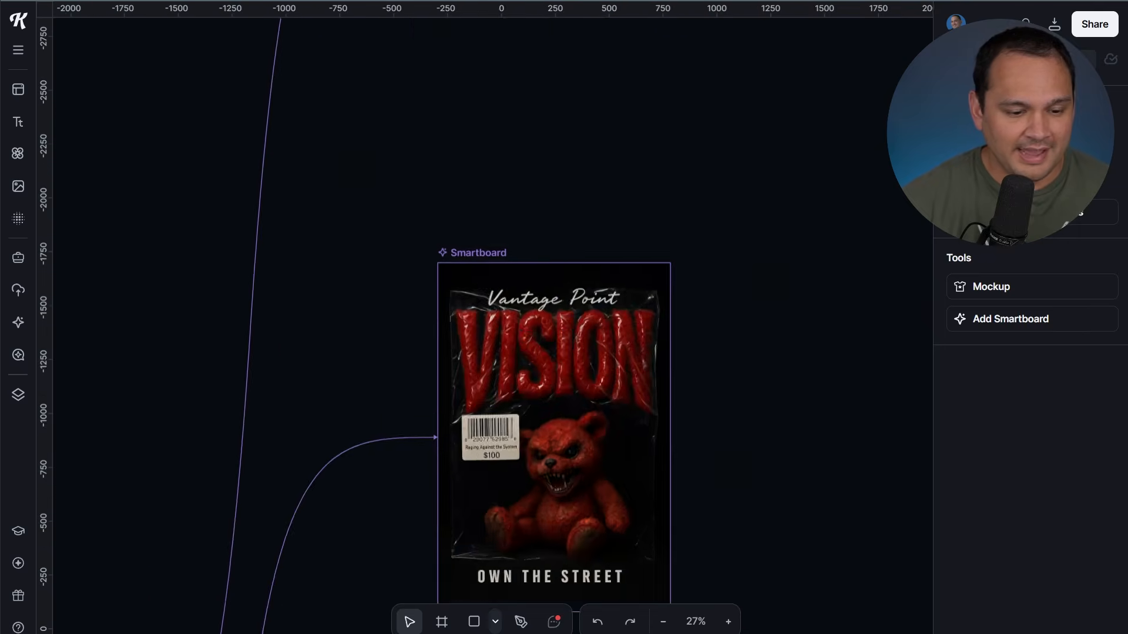
scroll(414, 262, down, 3)
drag(365, 518, 377, 74)
Center the two skull astronaut Smartboards and select FERAL to read its prompt
drag(478, 90, 274, 456)
drag(372, 35, 363, 444)
drag(527, 166, 576, 483)
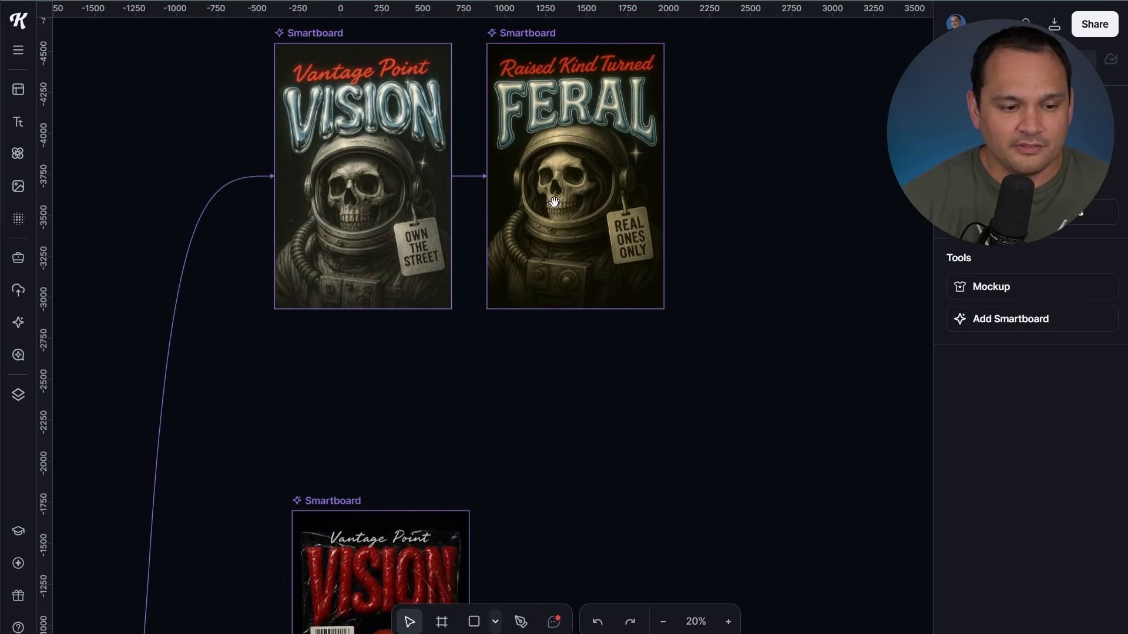
drag(544, 371, 572, 458)
scroll(504, 403, up, 1)
scroll(502, 400, up, 3)
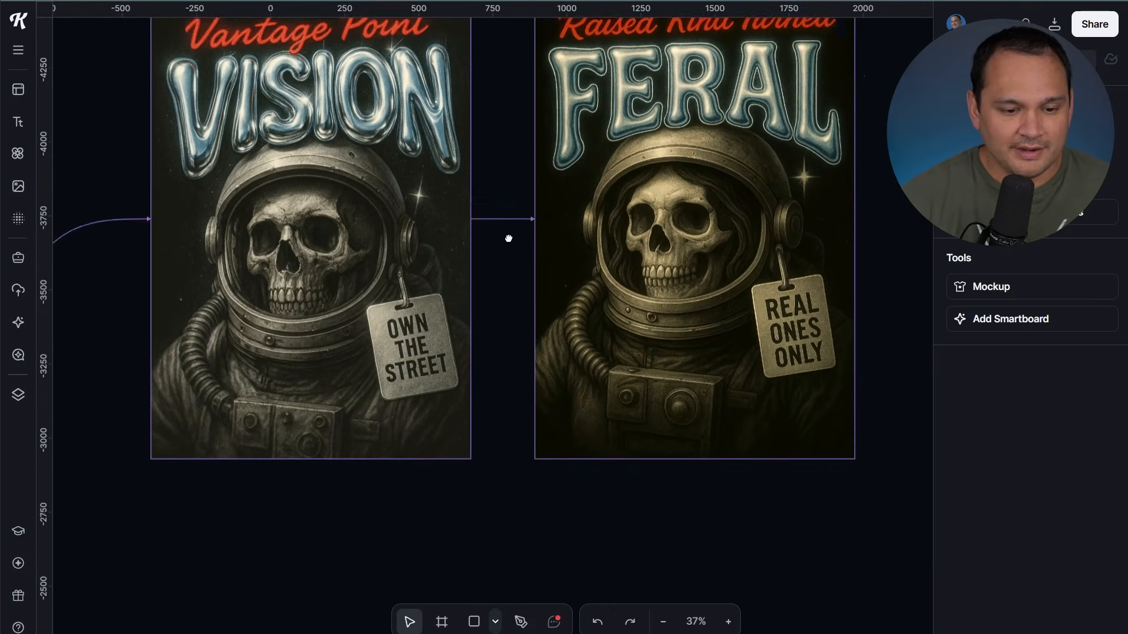
drag(509, 239, 527, 322)
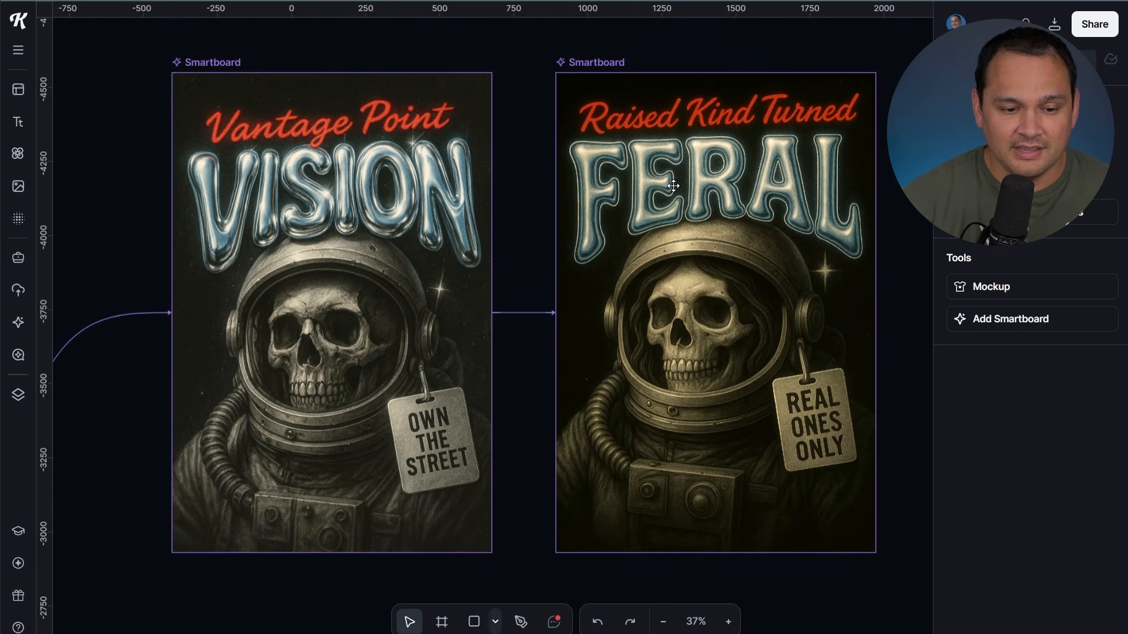
click(789, 124)
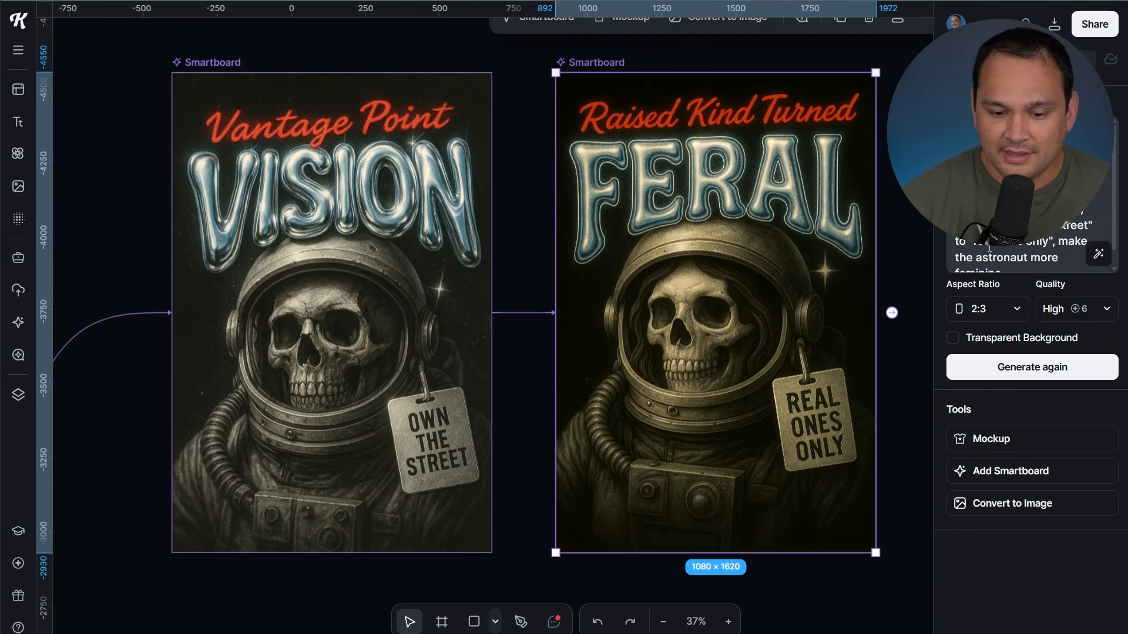
scroll(1009, 251, down, 1)
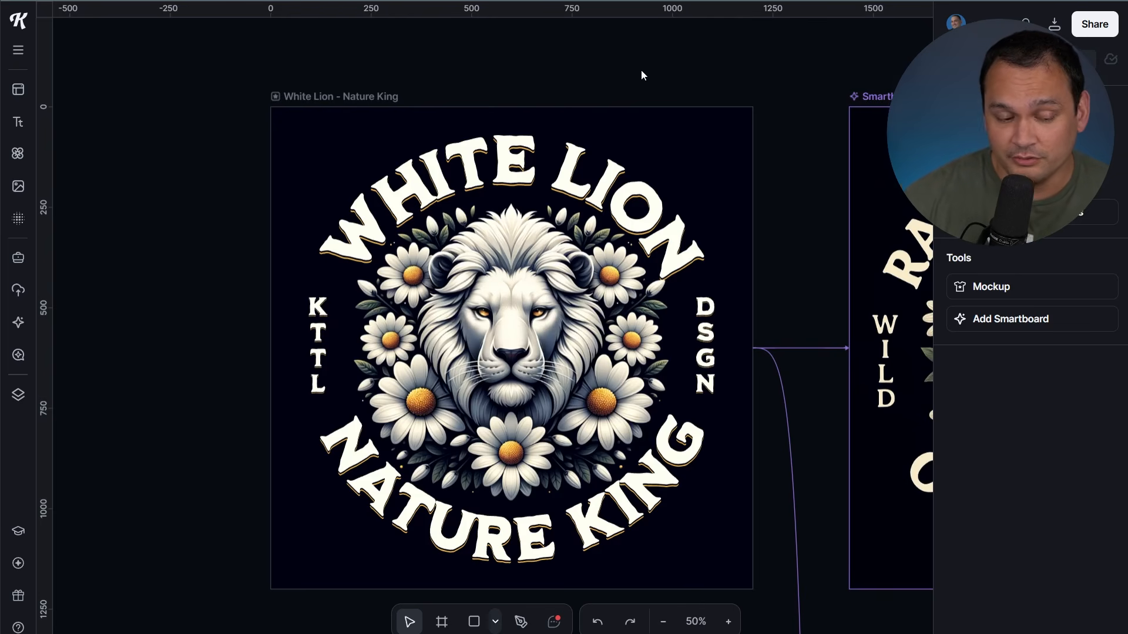
Add a Smartboard linked to the White Lion - Nature King board, then delete the blank board
click(322, 99)
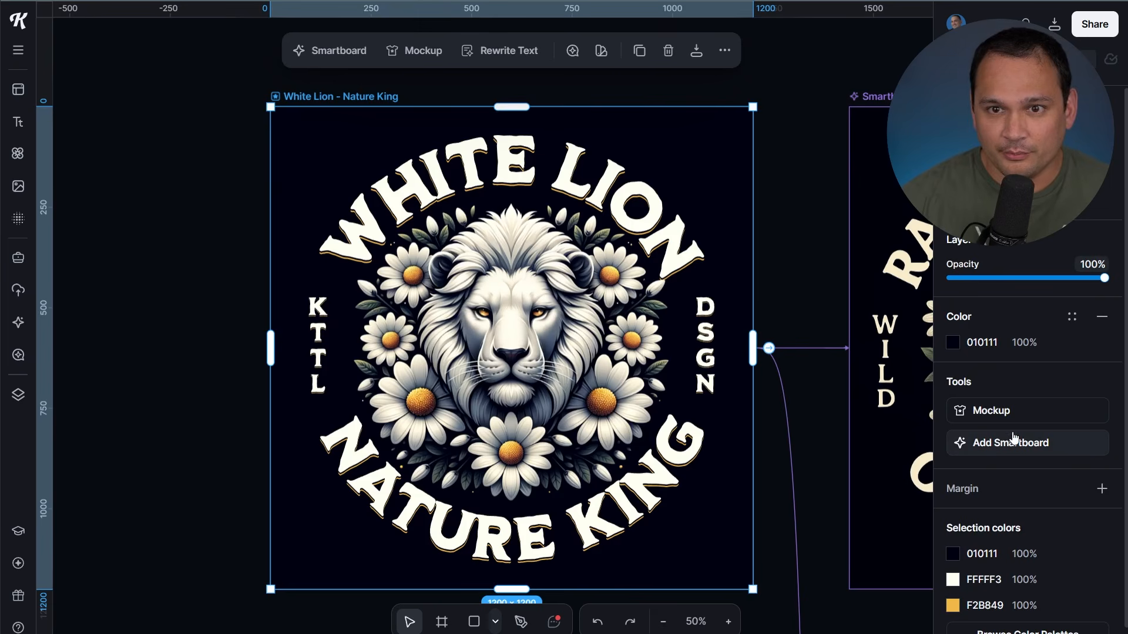
click(819, 218)
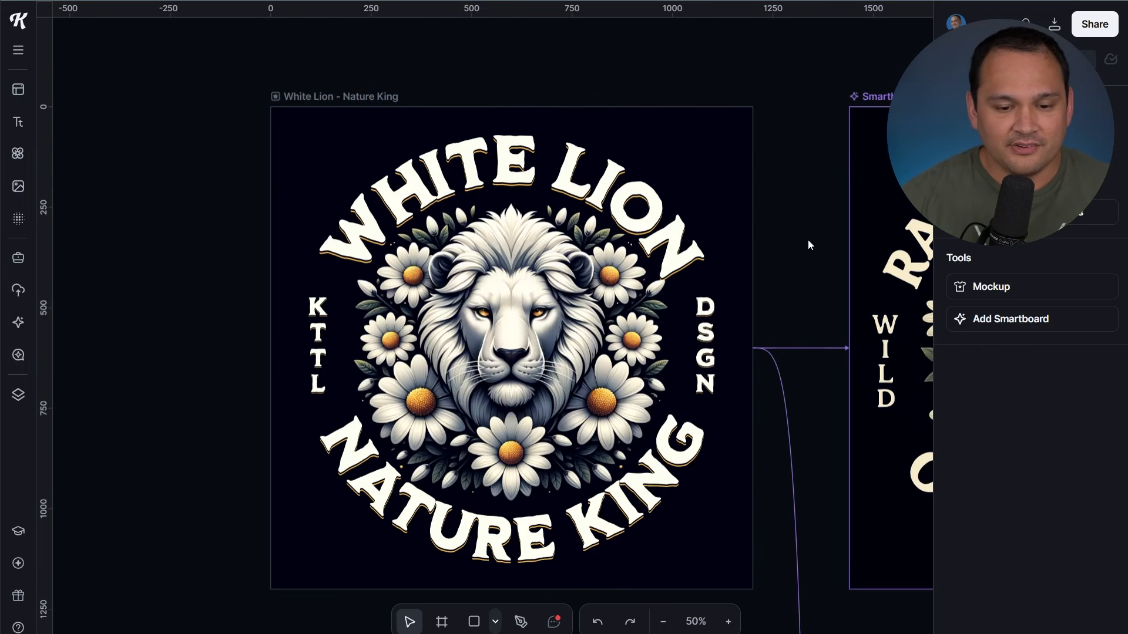
click(360, 94)
click(1007, 447)
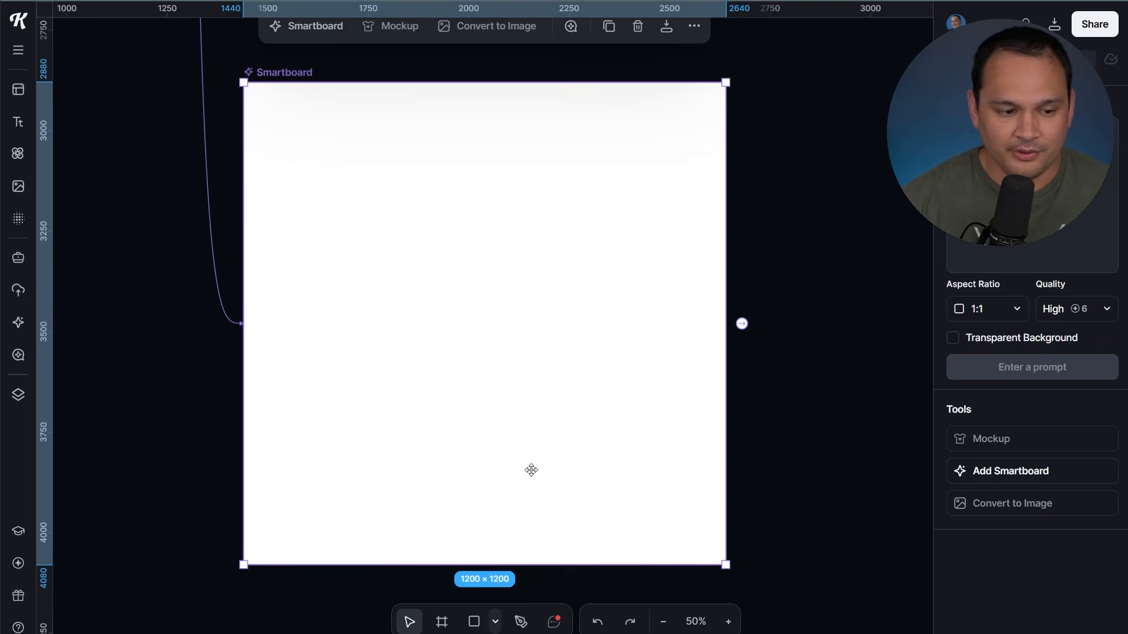
scroll(511, 468, down, 5)
key(Delete)
scroll(428, 470, up, 2)
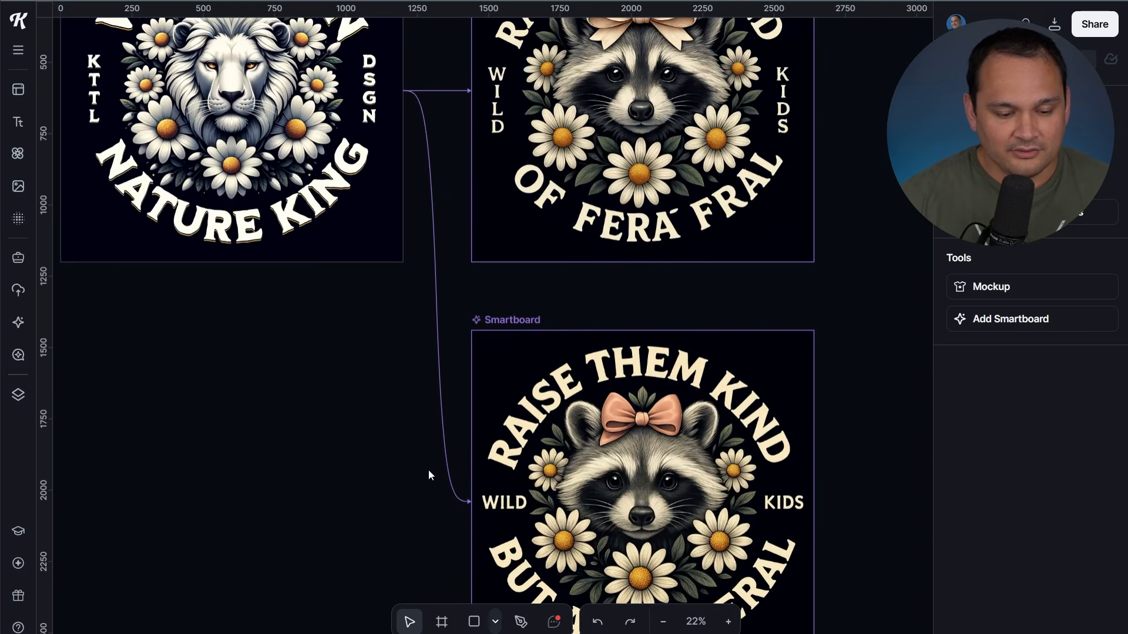
Pan and zoom in on the raccoon design board
drag(411, 469, 358, 383)
scroll(341, 420, up, 2)
drag(335, 429, 98, 346)
scroll(157, 328, up, 2)
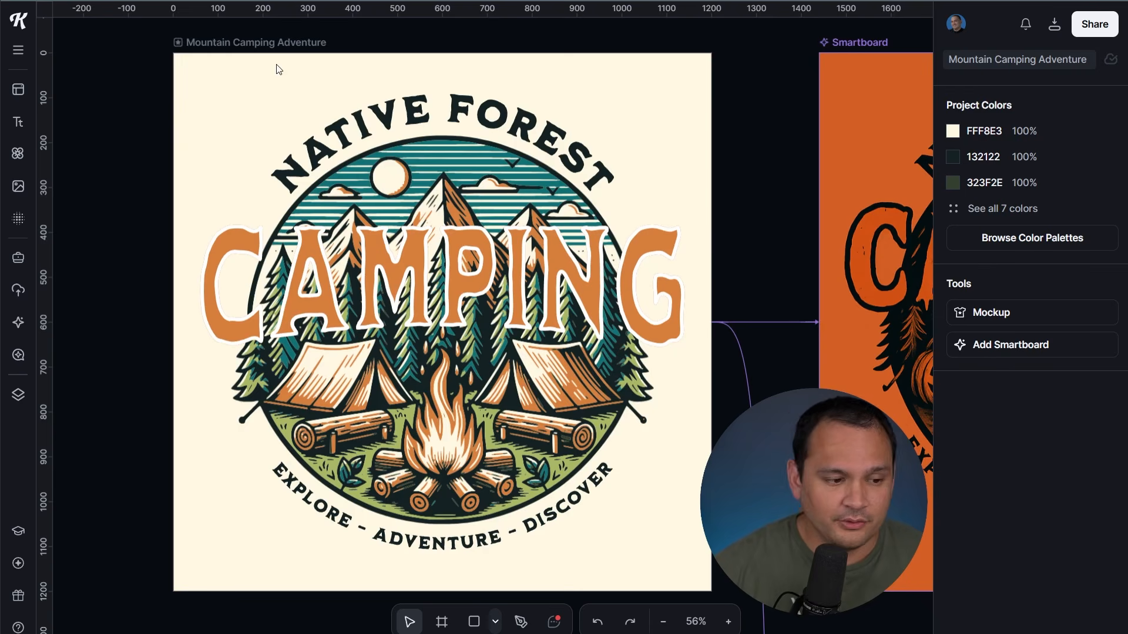
Select Mountain Camping Adventure and its Smartboard, then pan over and select the Spooky Forest Smartboard
click(274, 44)
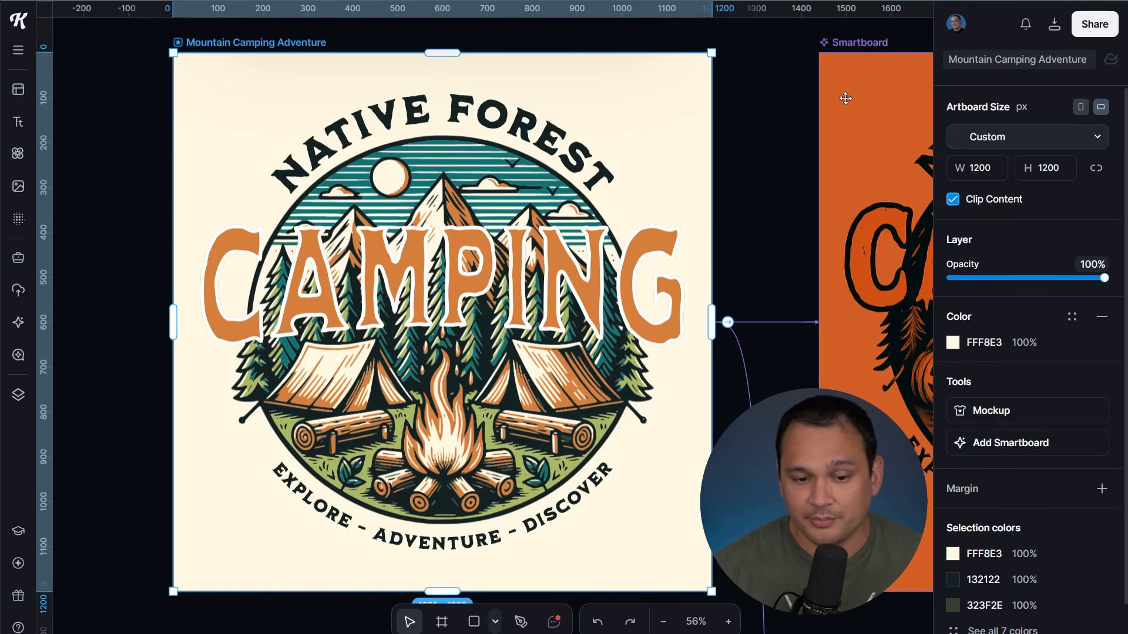
click(846, 98)
drag(774, 187, 220, 180)
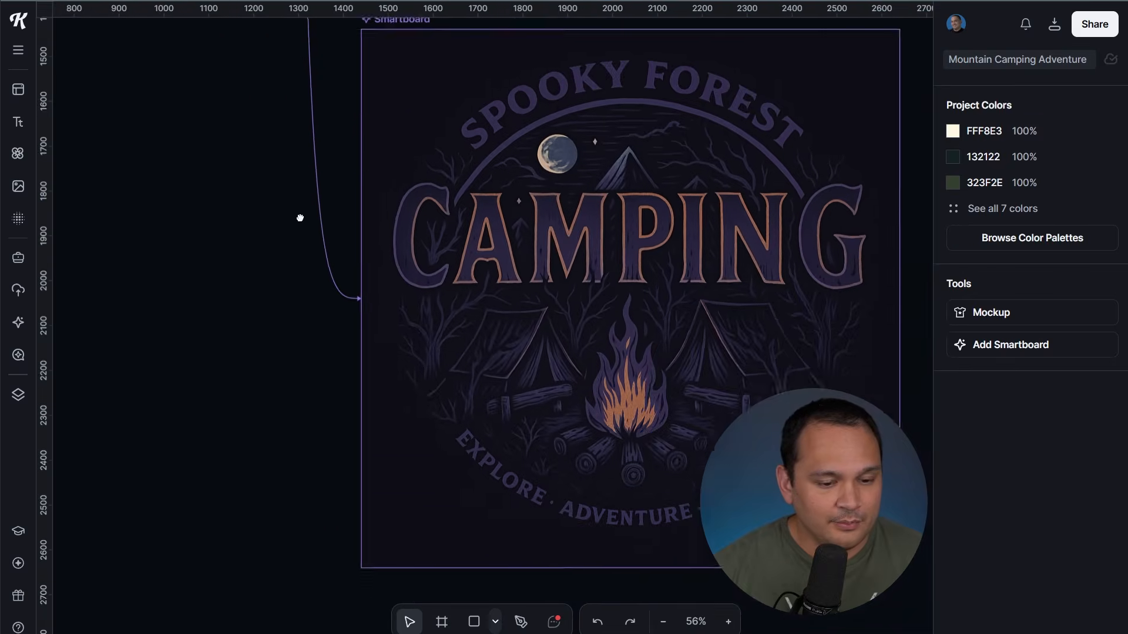
drag(299, 216, 171, 250)
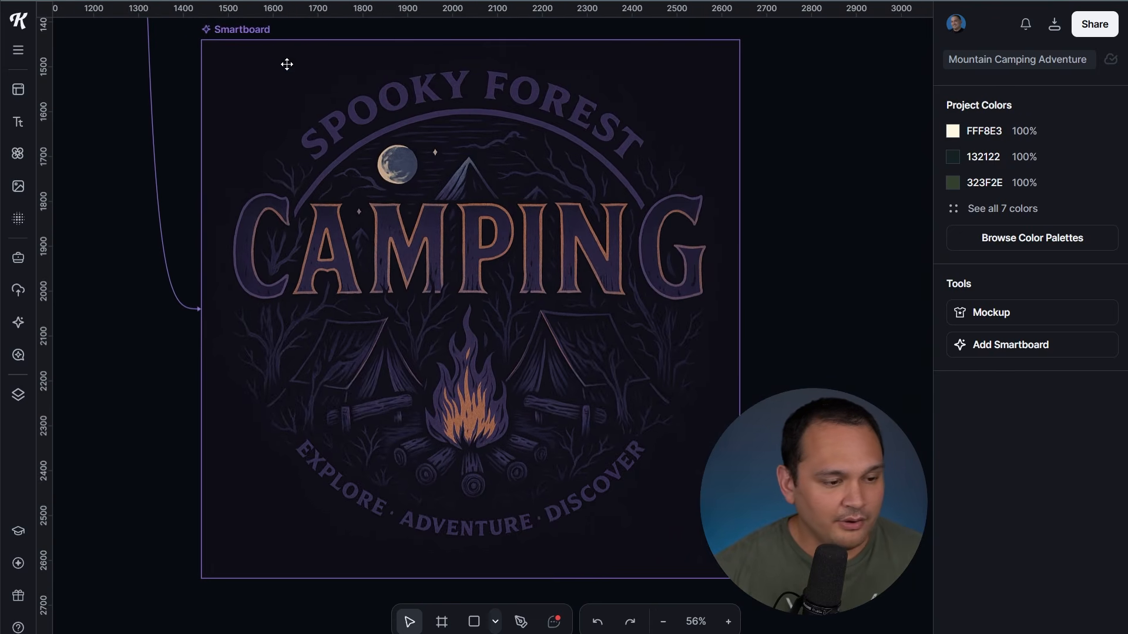
click(259, 29)
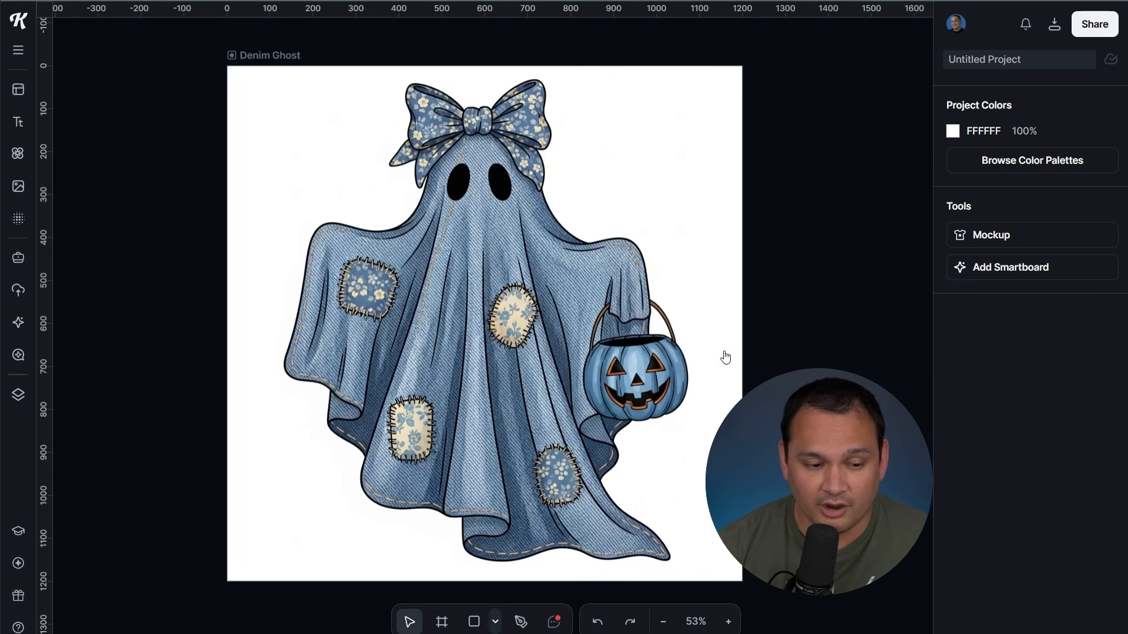
Add two Smartboards from the Denim Ghost and generate a bat silhouette in the first
click(246, 56)
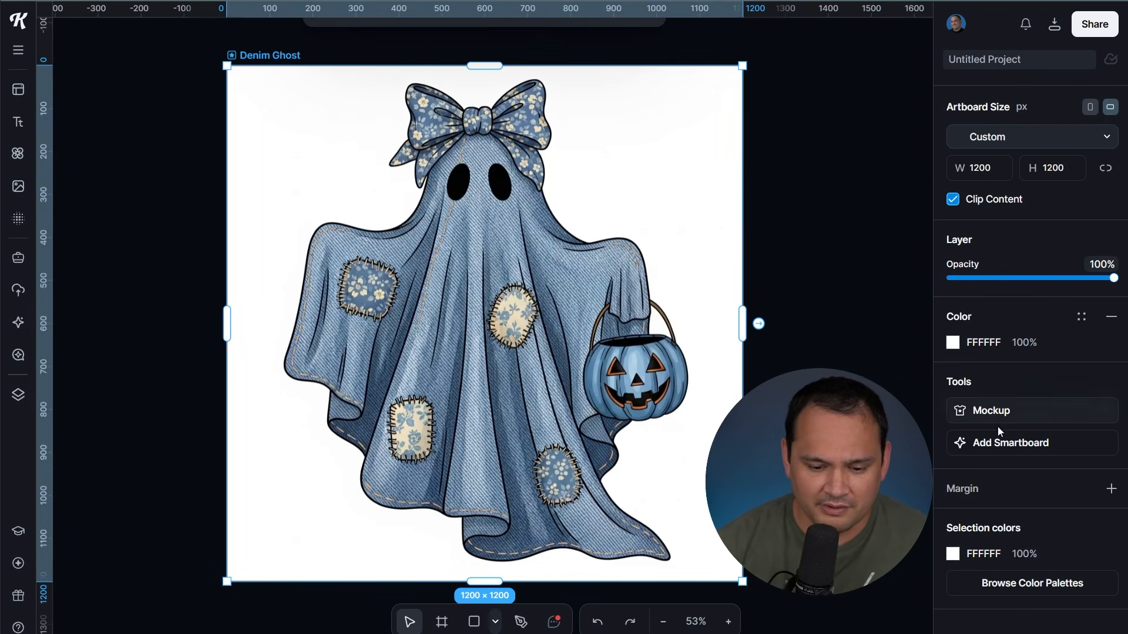
click(1001, 445)
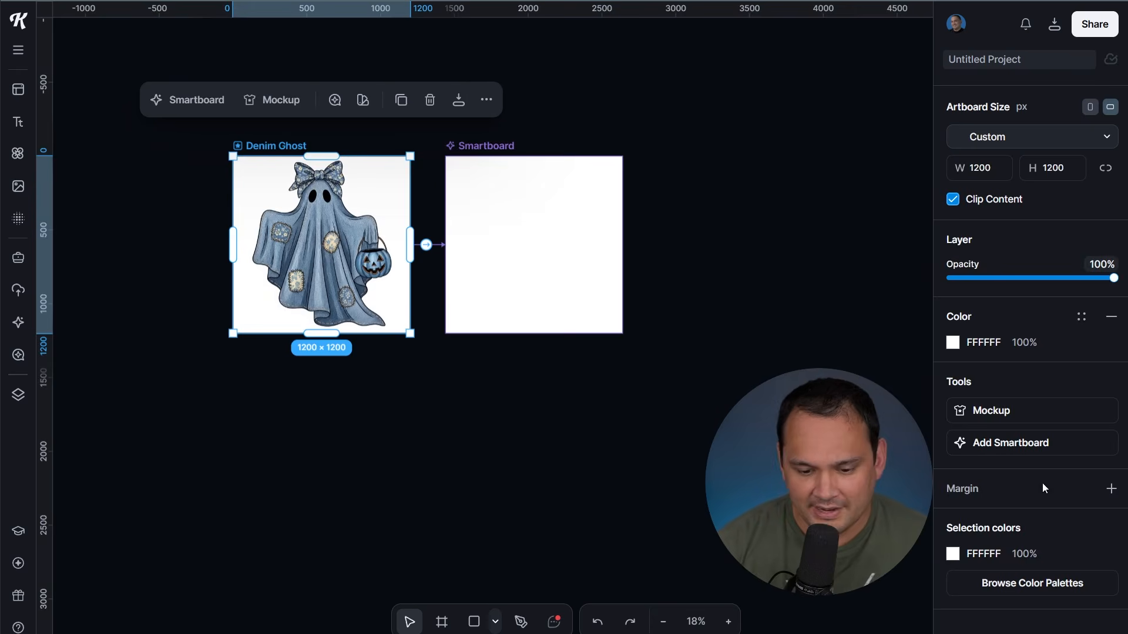
click(978, 444)
click(1048, 197)
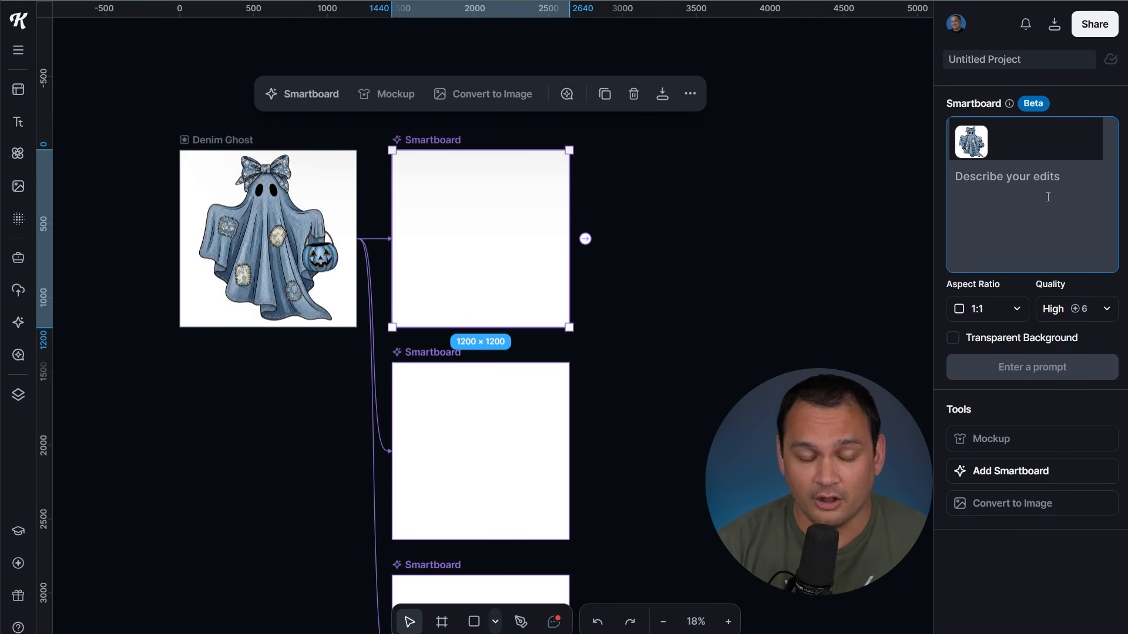
text(using this pattern and style, make a bat silhouette)
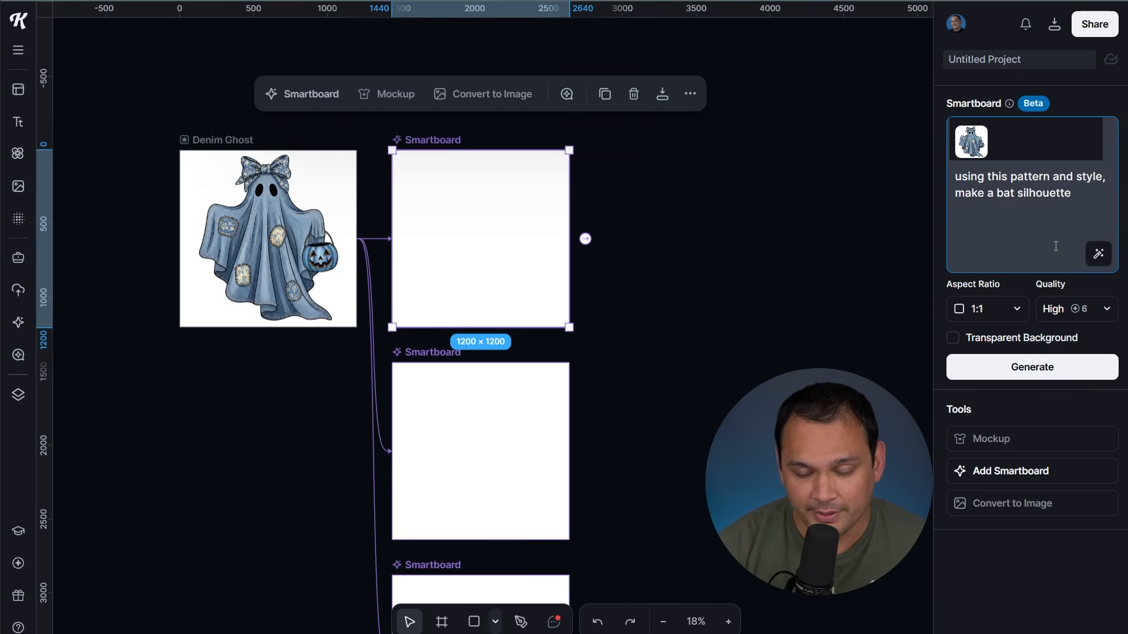
click(1032, 369)
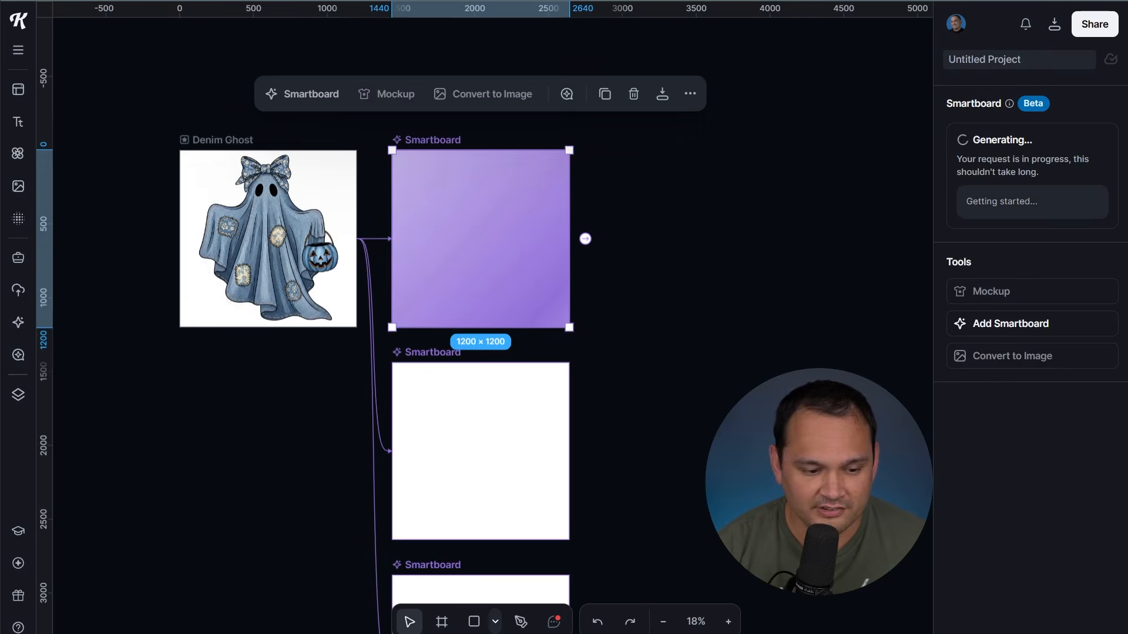
Generate a witch in the second Smartboard and 'using this pattern and style, generate a jack o lantern' in the third
click(525, 443)
click(1022, 204)
text(using this pattern and style, generate a witch)
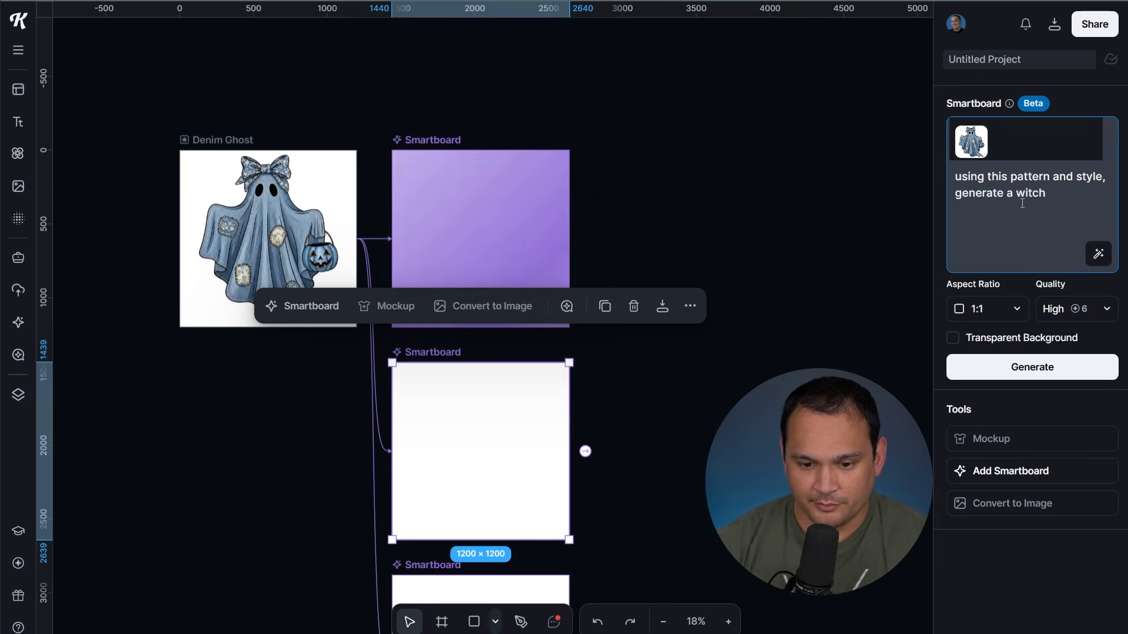
click(1032, 368)
click(528, 589)
click(1073, 206)
text(using this pattern and style, generate a jack o lantern)
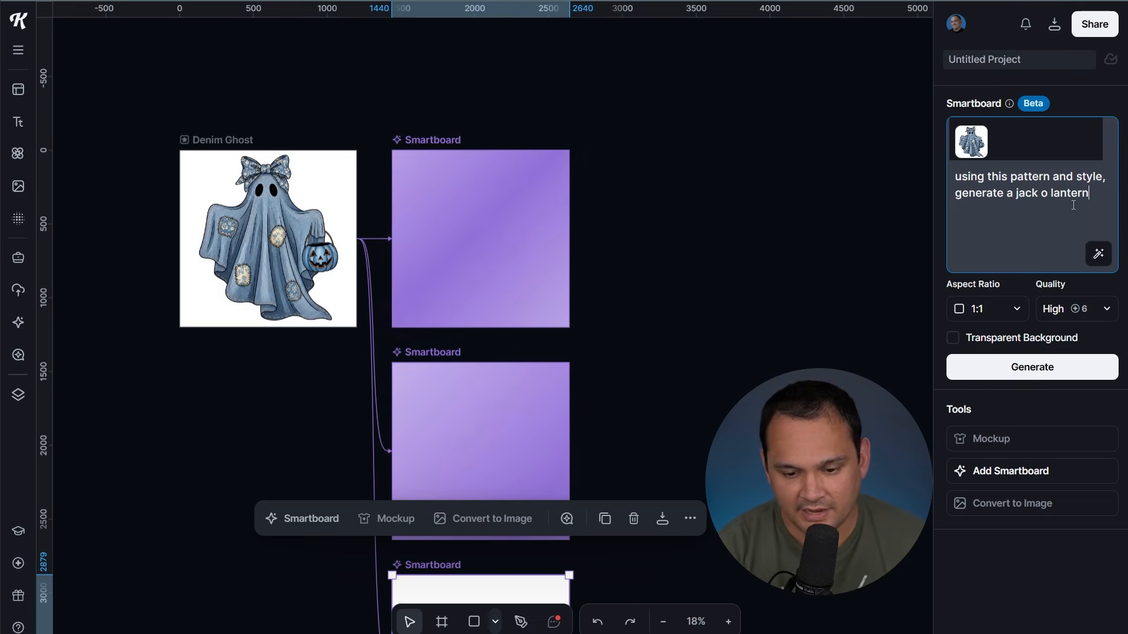
click(1075, 376)
Move the top two Smartboards up to the left and add another Smartboard right of the ghost
drag(441, 193, 246, 89)
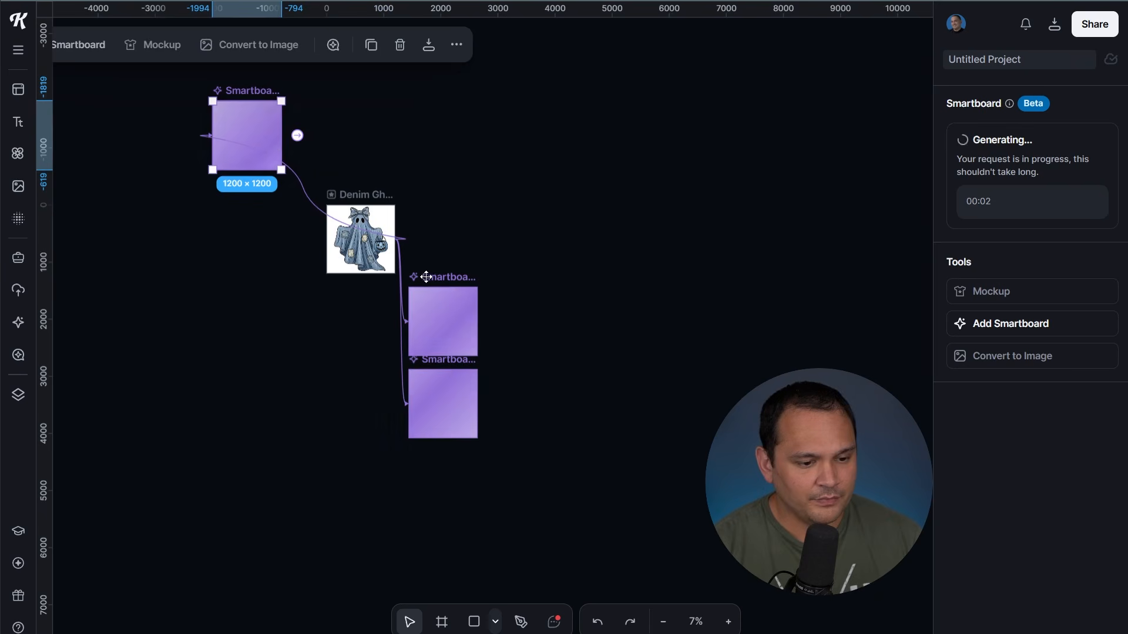
drag(418, 276, 340, 90)
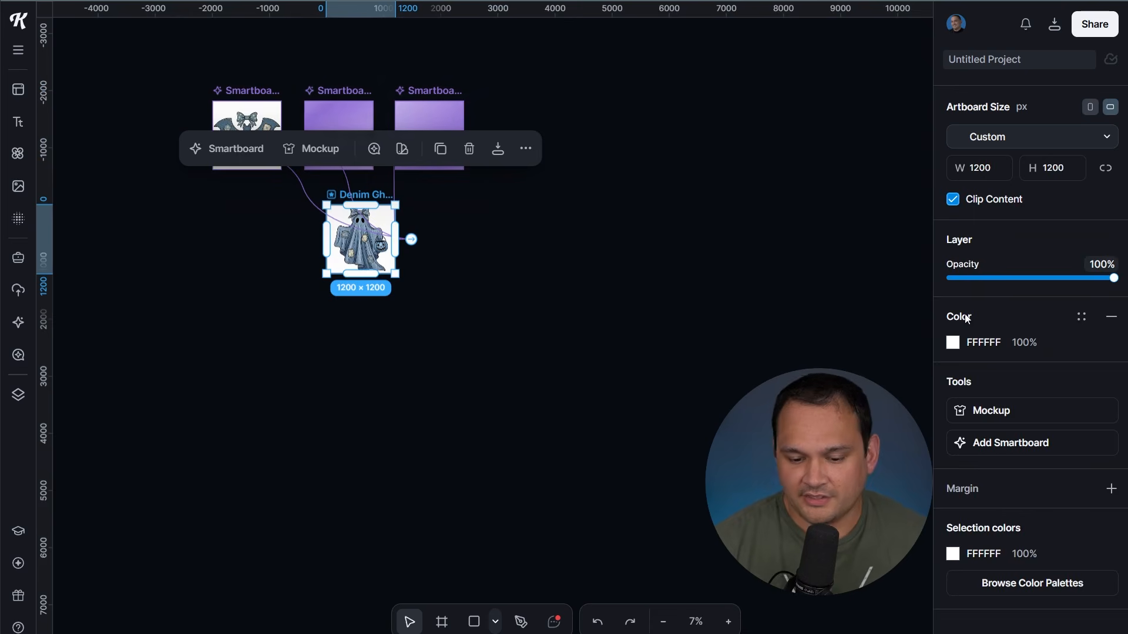
click(978, 447)
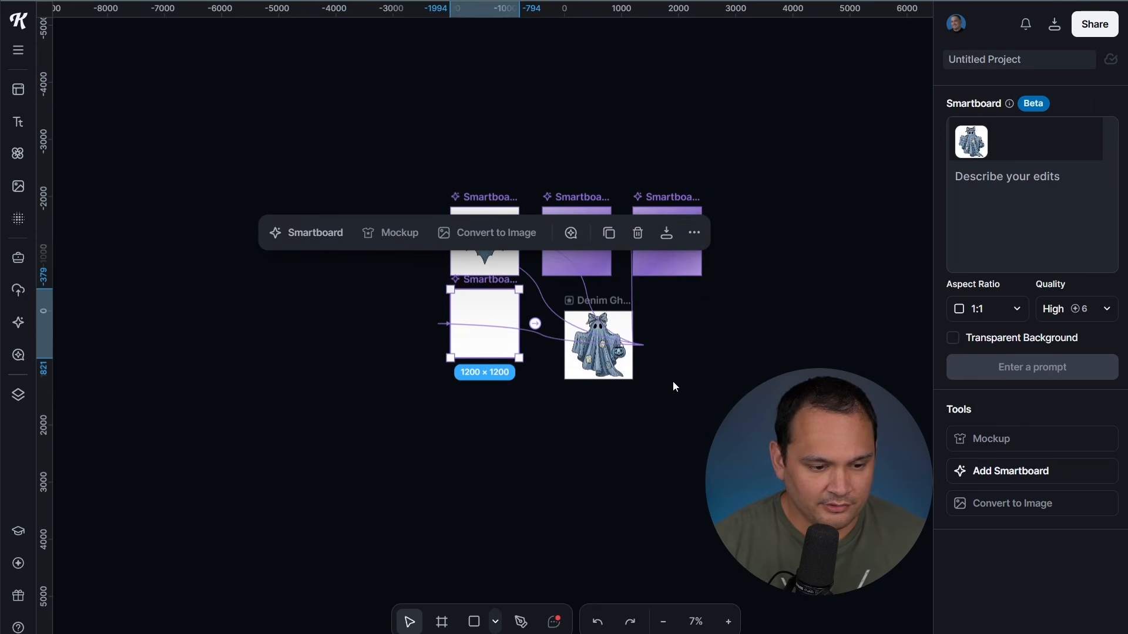
drag(475, 309, 792, 380)
click(597, 346)
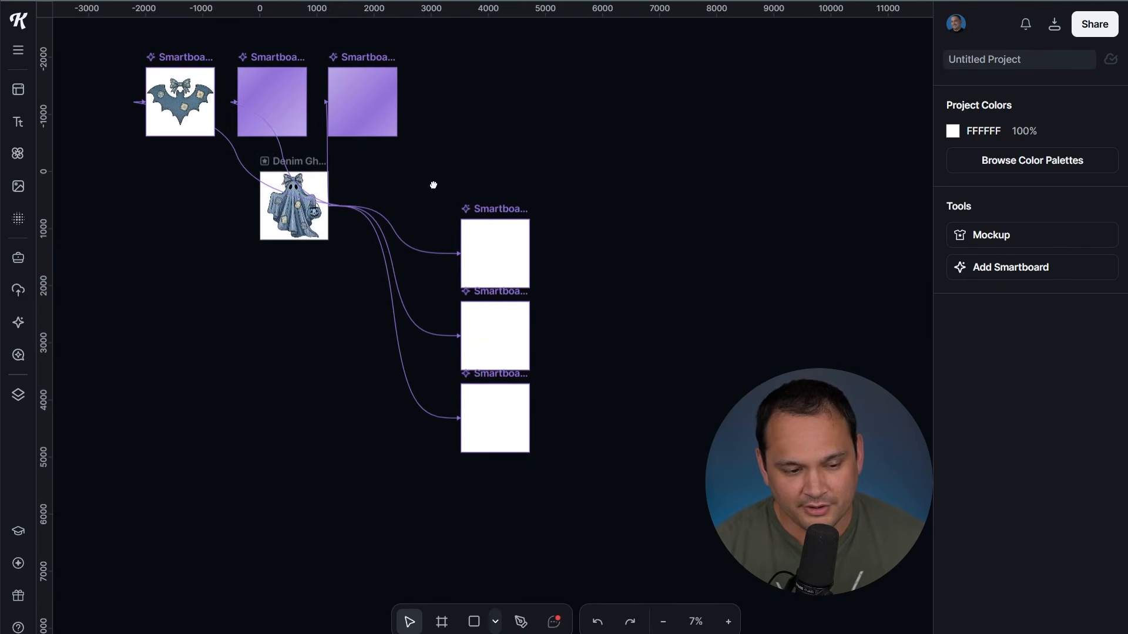
Line up the three stacked Smartboards in a column beside the Denim Ghost
drag(476, 194, 514, 464)
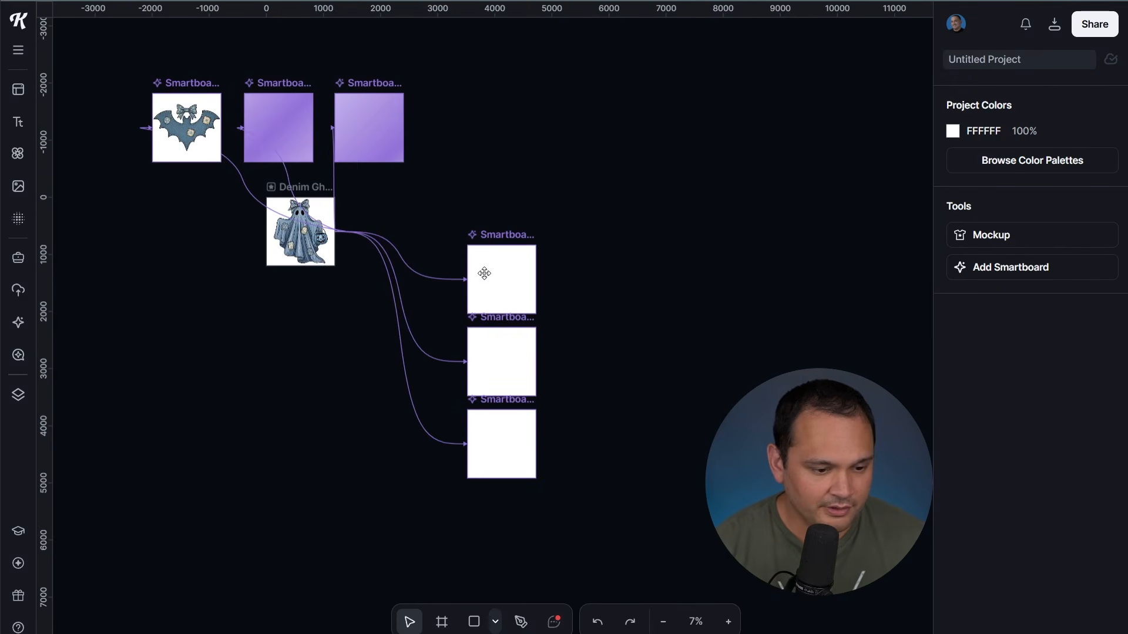
drag(491, 236, 444, 188)
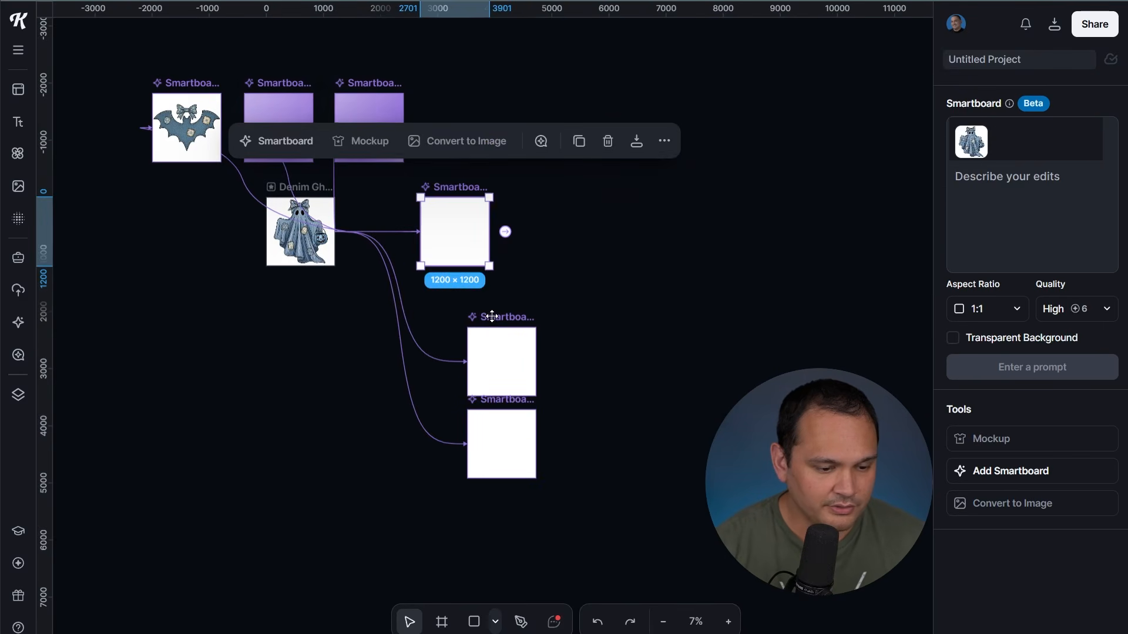
drag(491, 317, 443, 282)
drag(514, 402, 467, 377)
Generate a burlap and lace ghost in the top Smartboard and start a quilt prompt in the second
click(456, 218)
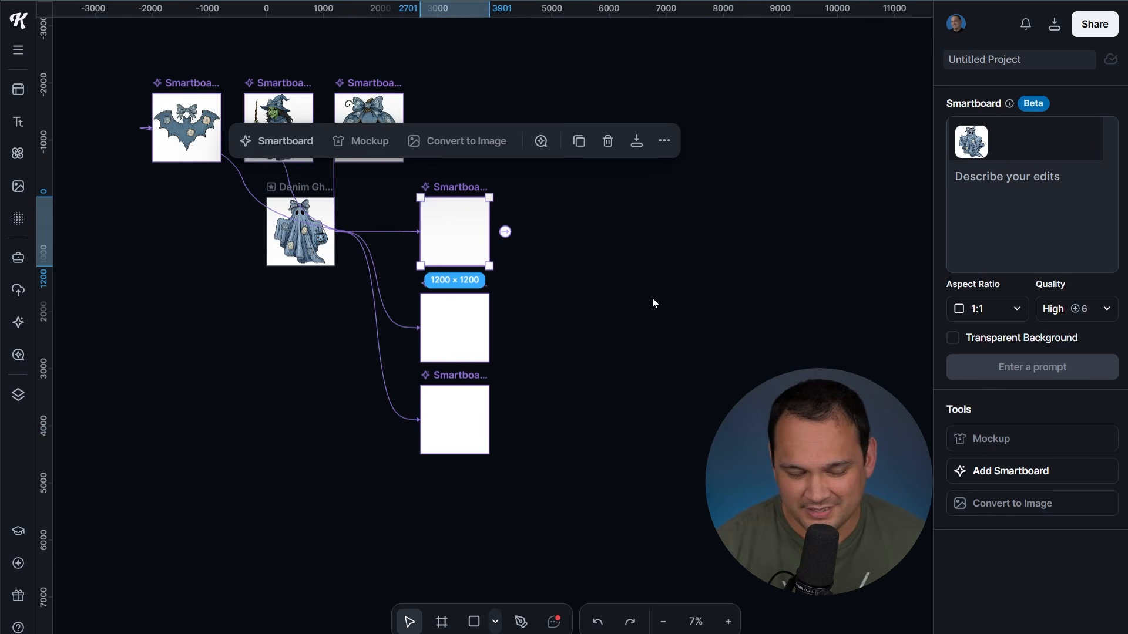
click(1037, 233)
text(make this a burlap and lace aesthetic)
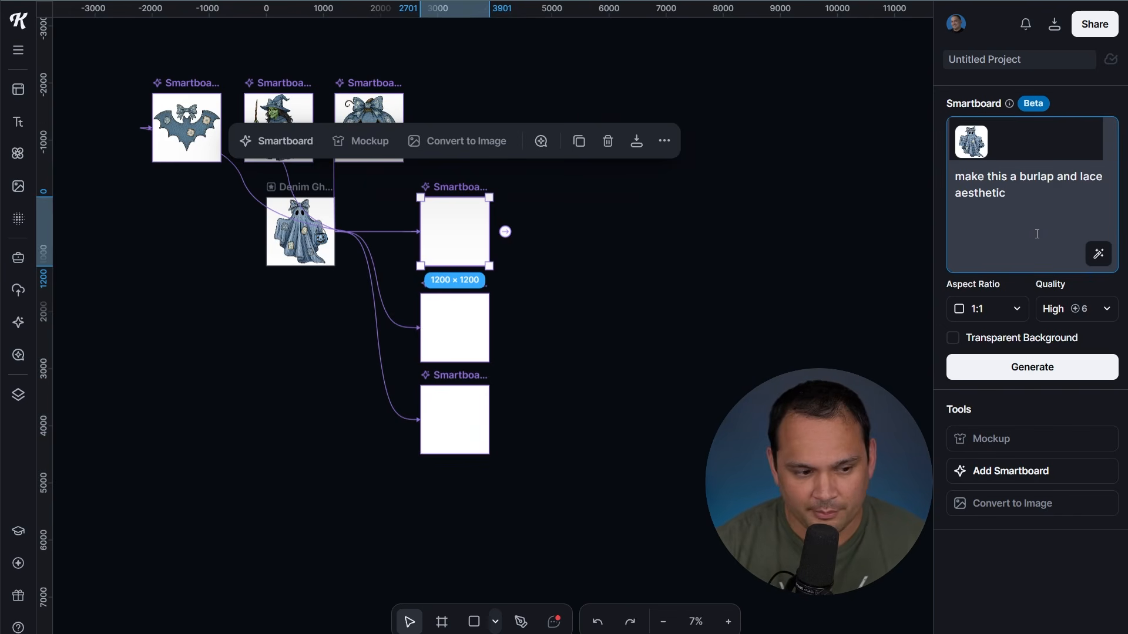
click(1039, 379)
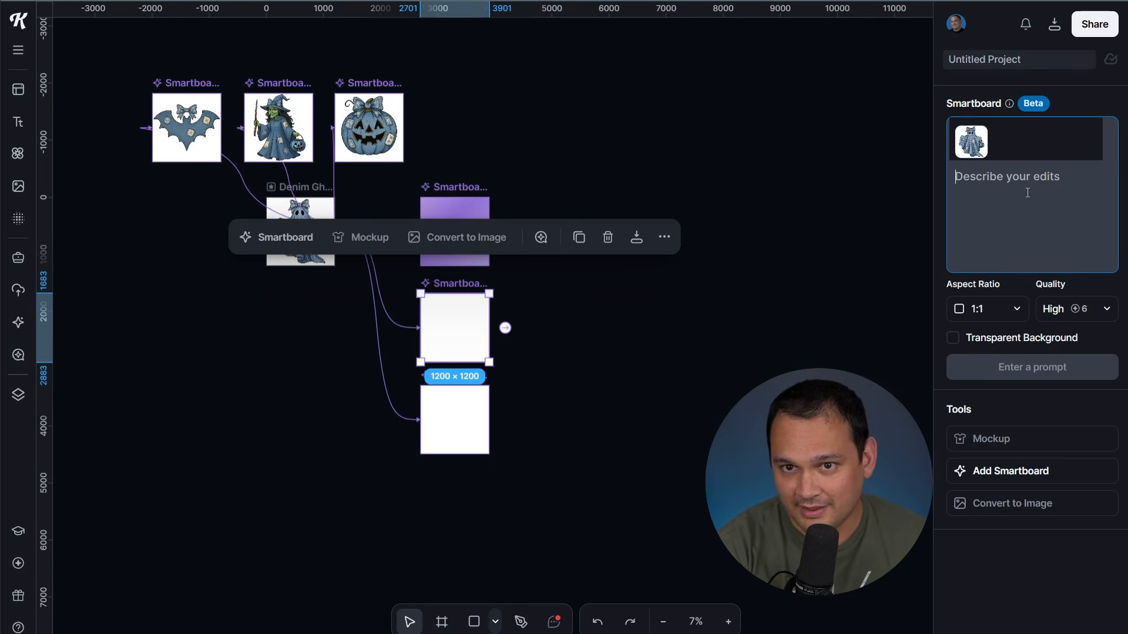
click(1028, 193)
text(as)
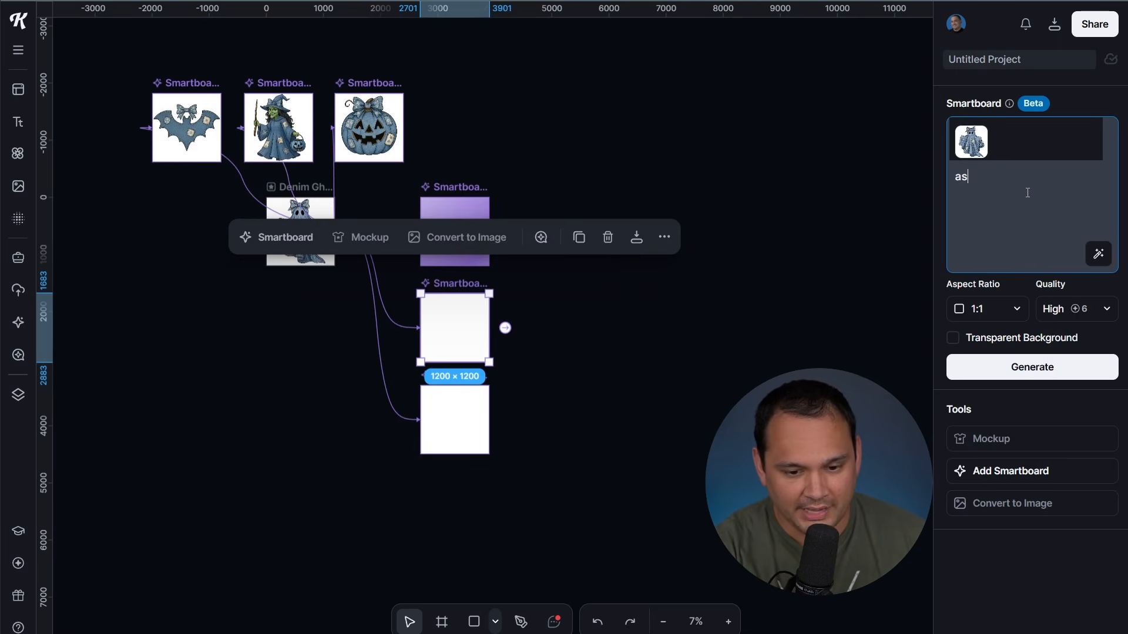
text(d)
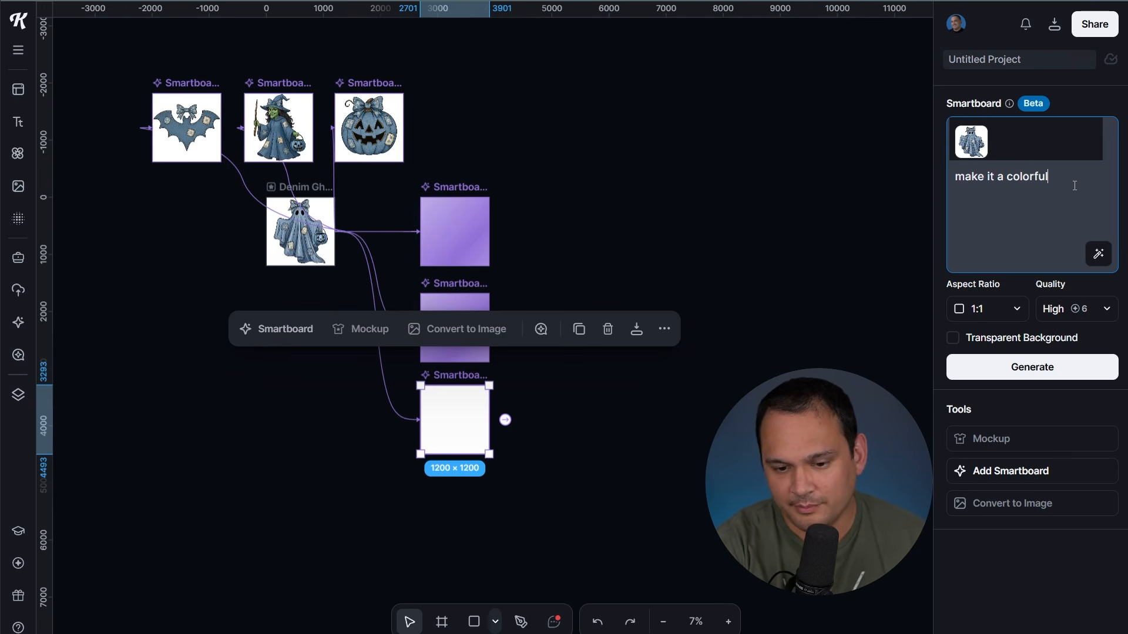
text( quil)
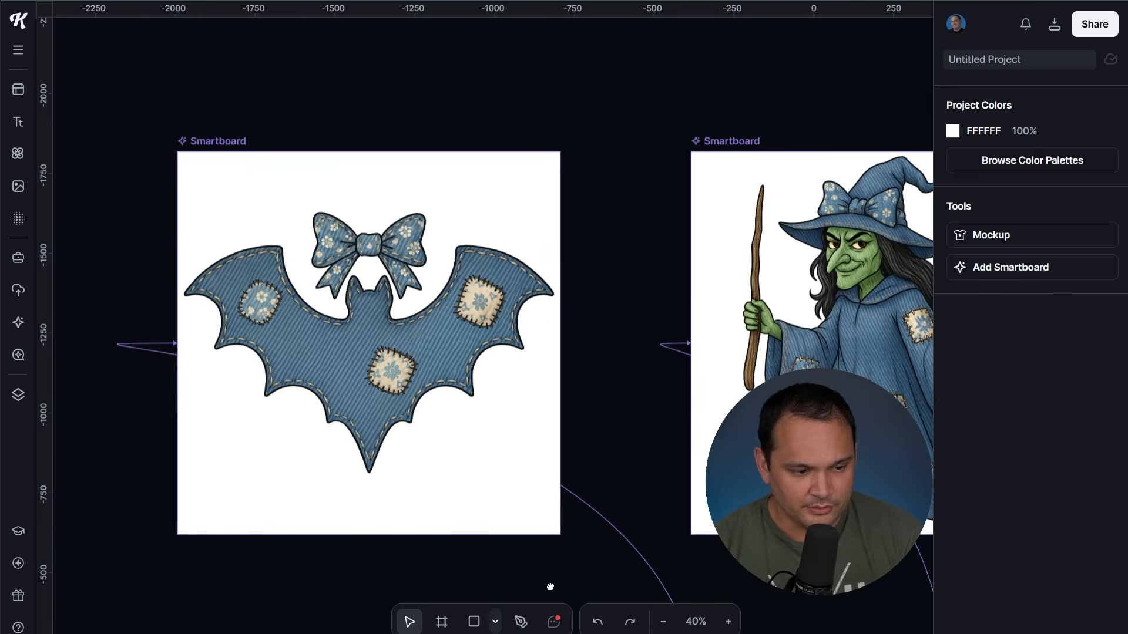
Pan over to the denim witch Smartboard and select it
drag(550, 586, 549, 588)
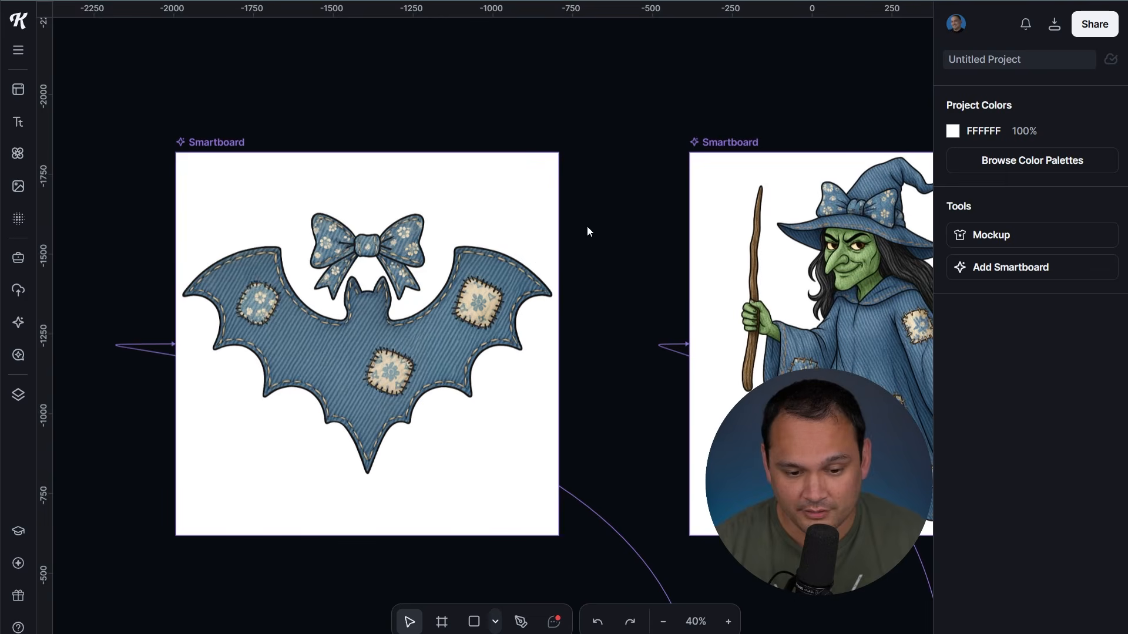
drag(636, 201, 217, 164)
click(452, 145)
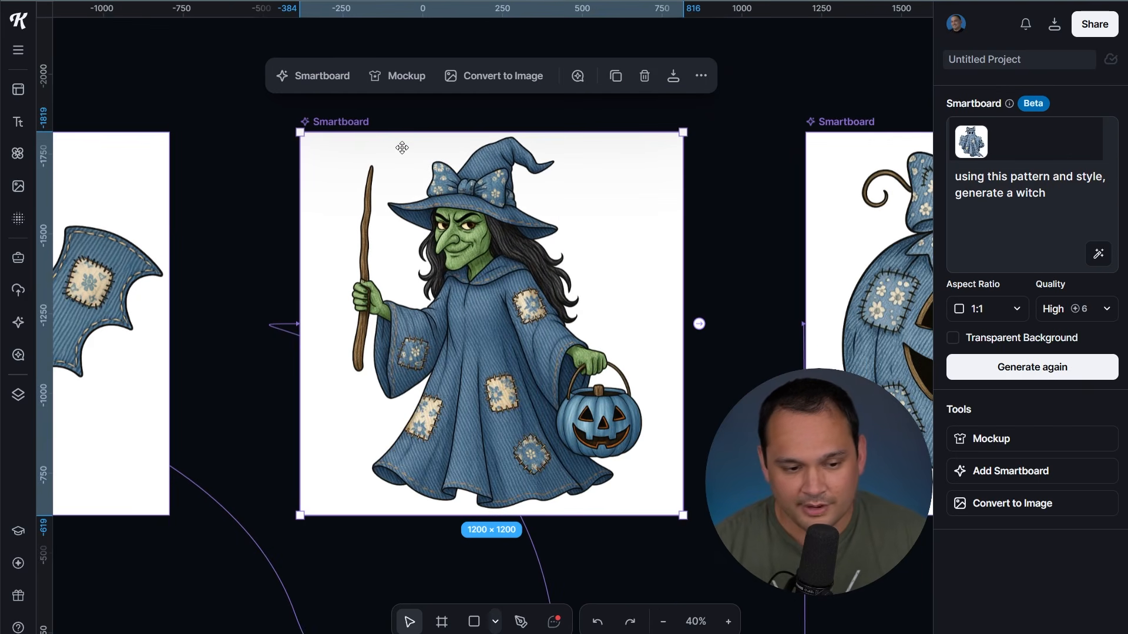
Spawn a Smartboard from the witch, place it near the witch, and start a 'make…' prompt
click(699, 323)
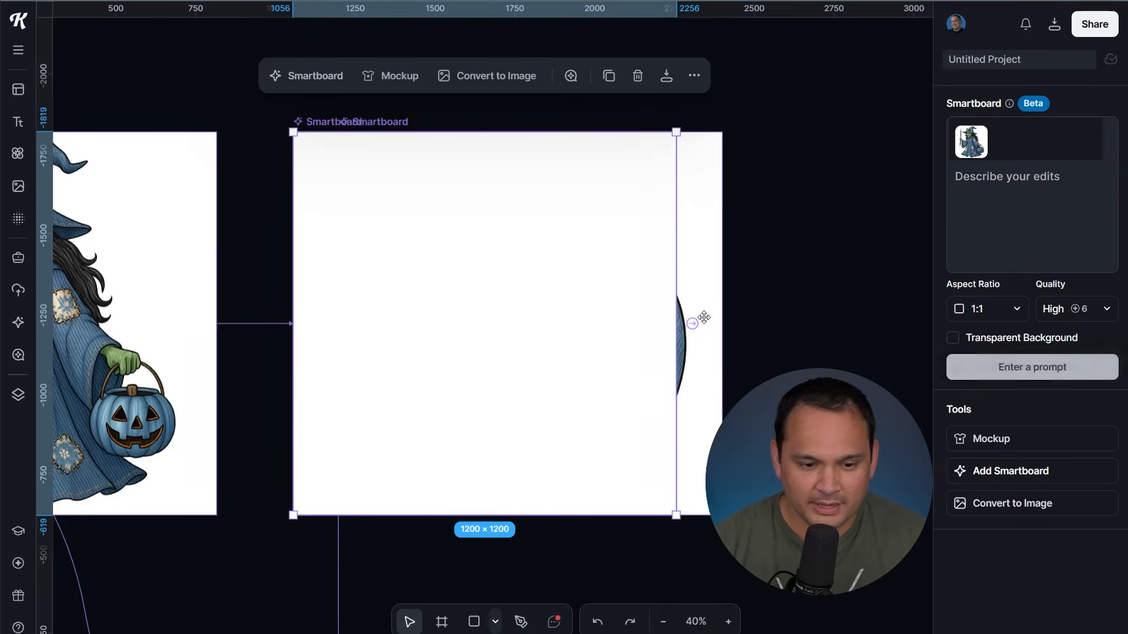
drag(305, 242, 282, 21)
drag(212, 97, 403, 386)
drag(403, 385, 579, 470)
click(1010, 208)
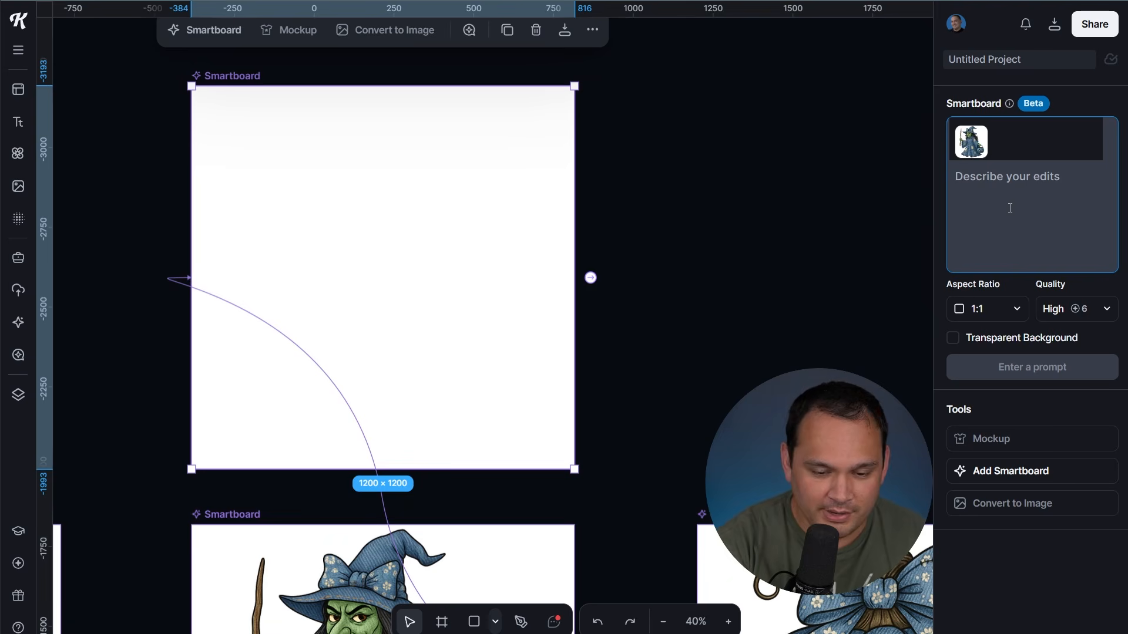
text(make)
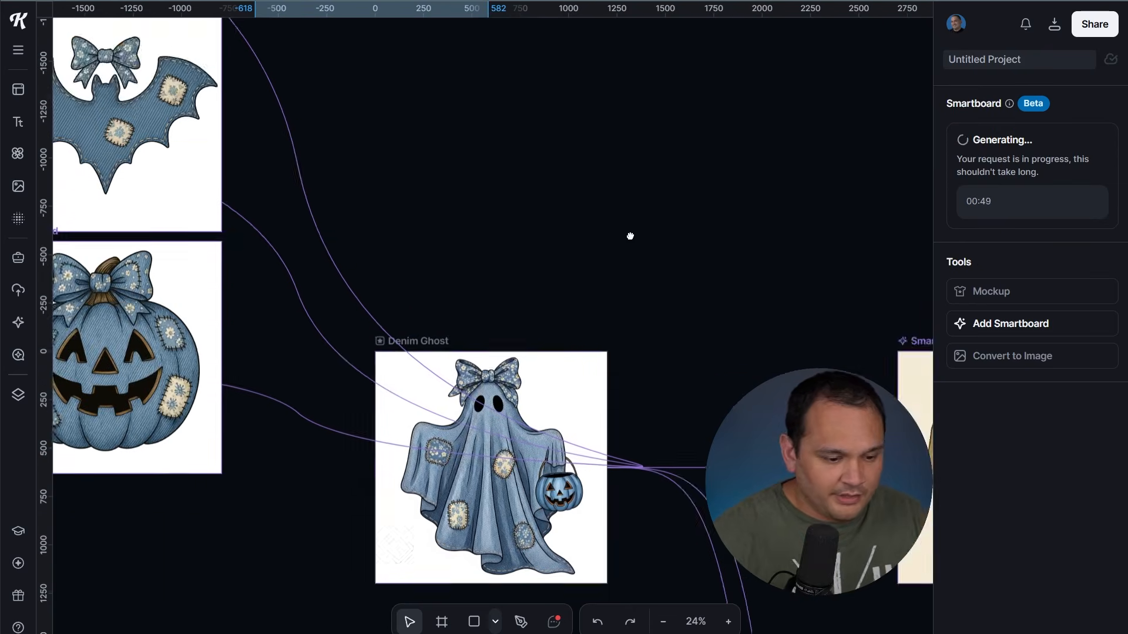
Add a Denim Ghost Smartboard and generate 'make this into a voodoo doll'
click(483, 245)
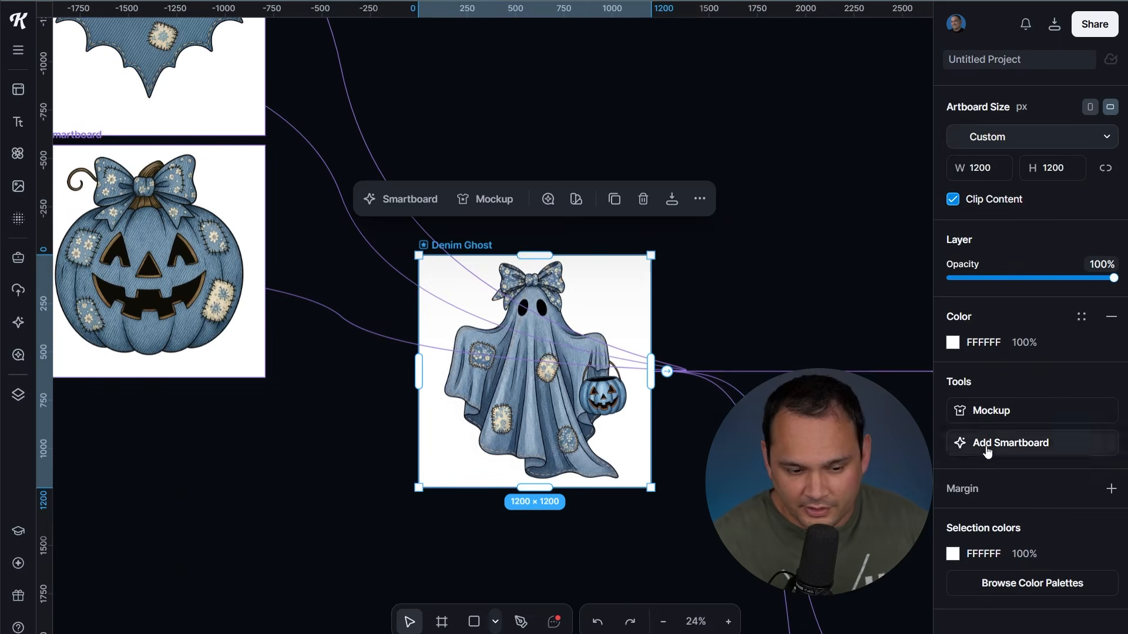
click(992, 442)
click(1017, 208)
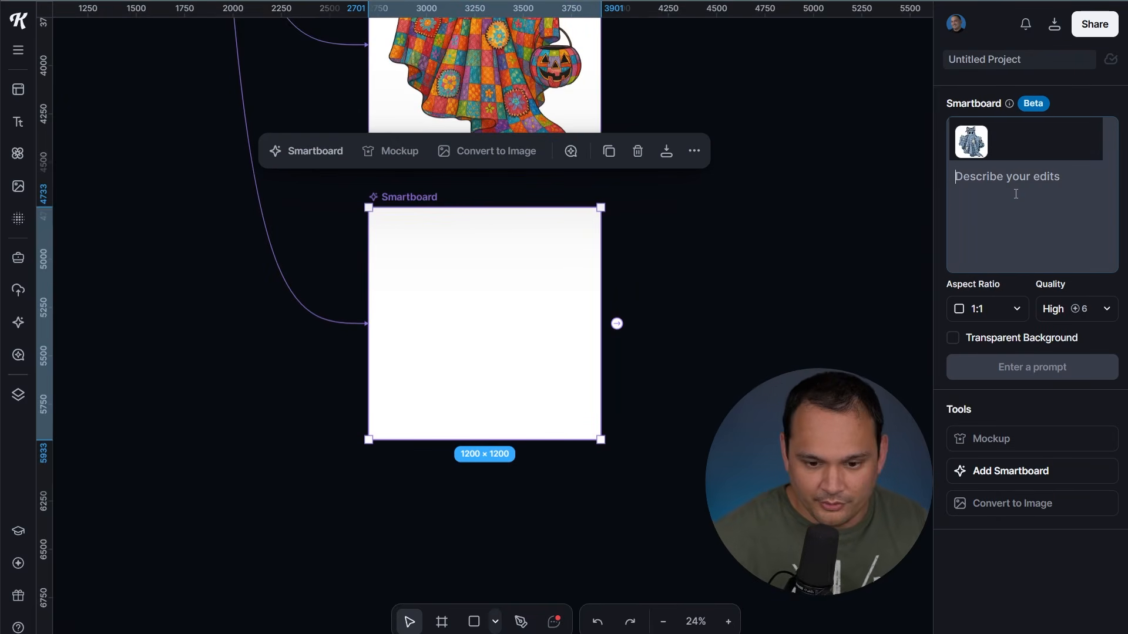
text(make this into a voodoo doll)
click(1064, 369)
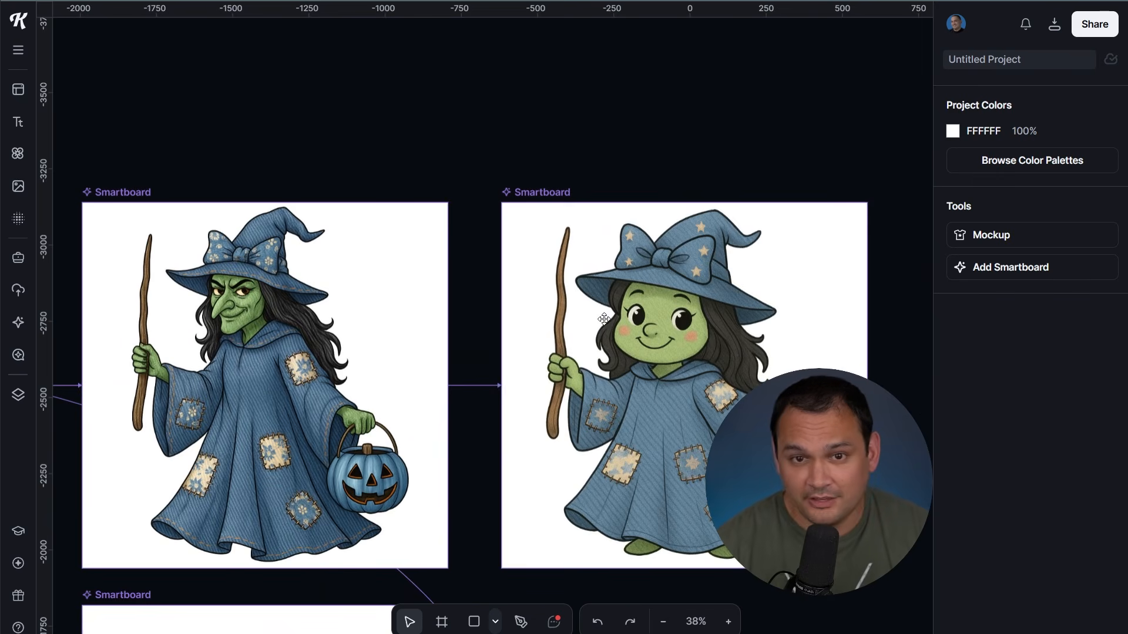
scroll(667, 236, right, 2)
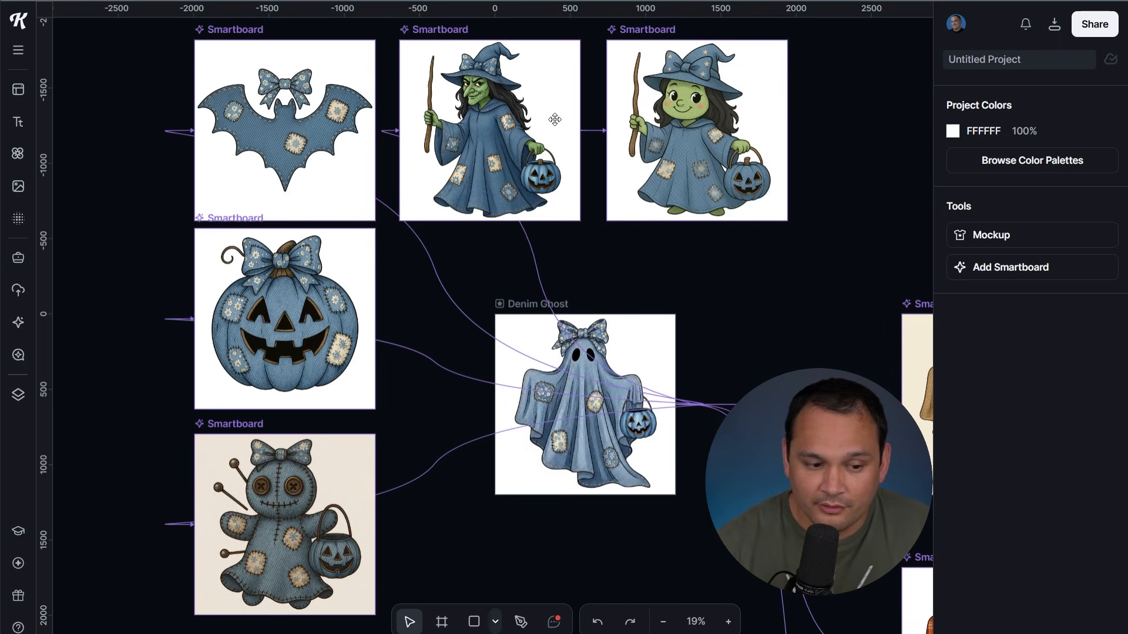
Undo an accidental nudge of the witch board, then move the burlap ghost board up and left
click(529, 87)
drag(529, 87, 534, 69)
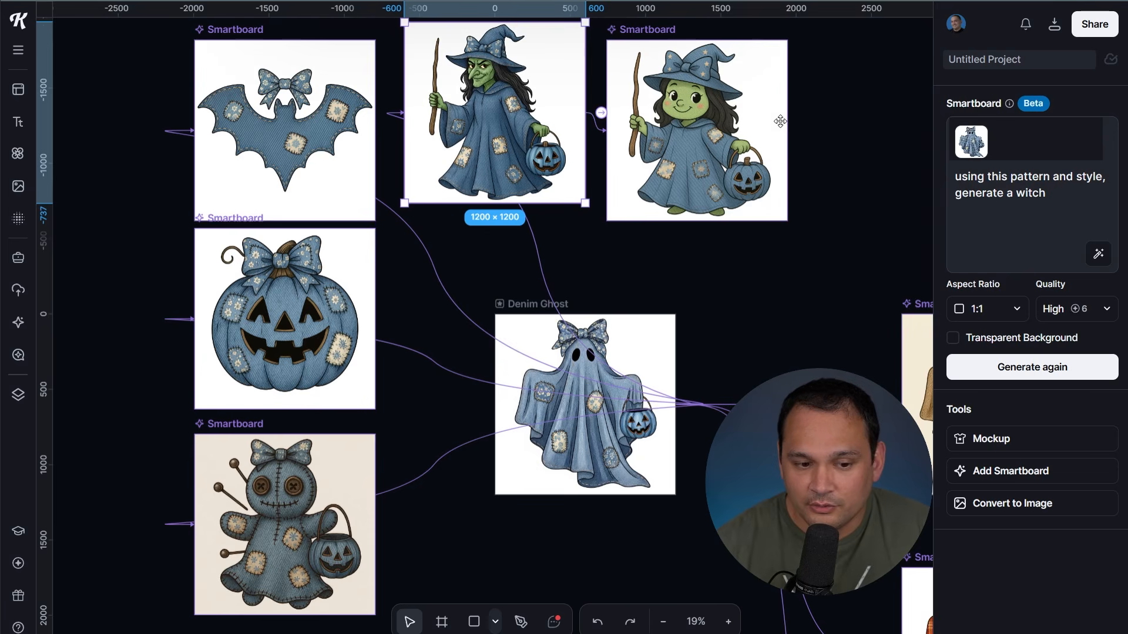
key(ctrl+z)
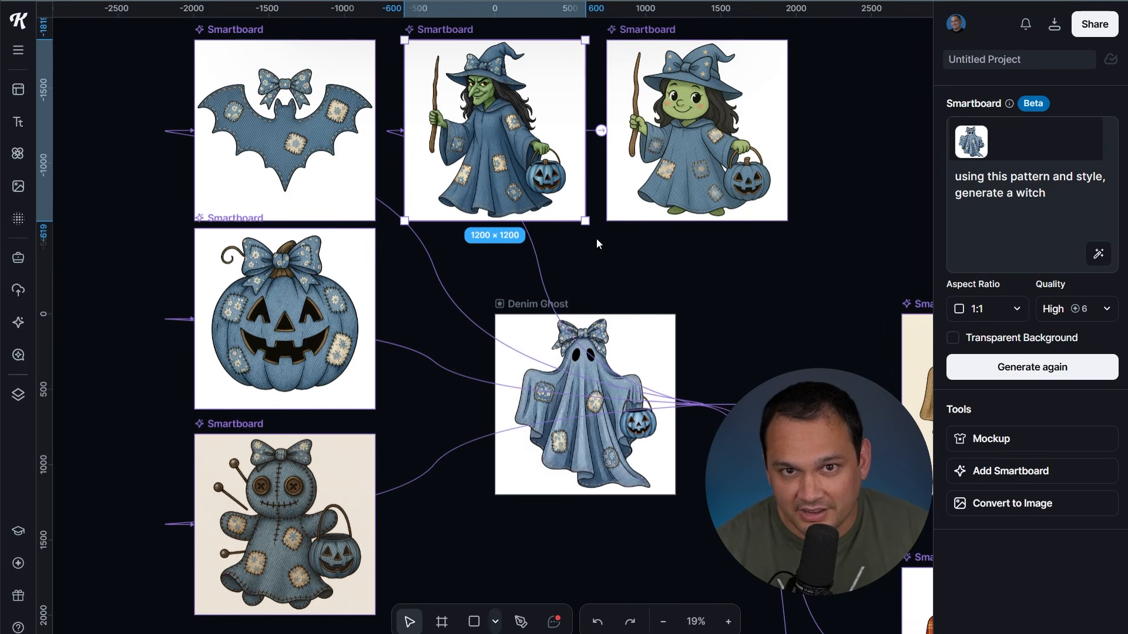
click(581, 247)
drag(741, 376, 396, 159)
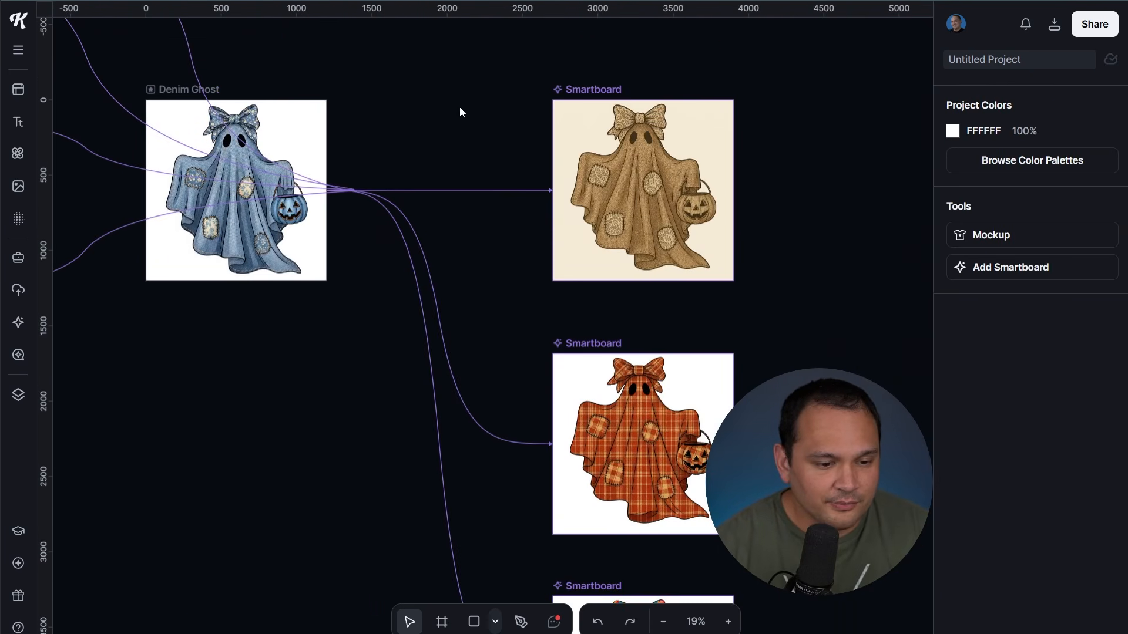
click(575, 92)
drag(575, 92, 454, 73)
Pan across the Denim Ghost, burlap, orange plaid and colorful patchwork ghost boards
drag(517, 281, 544, 94)
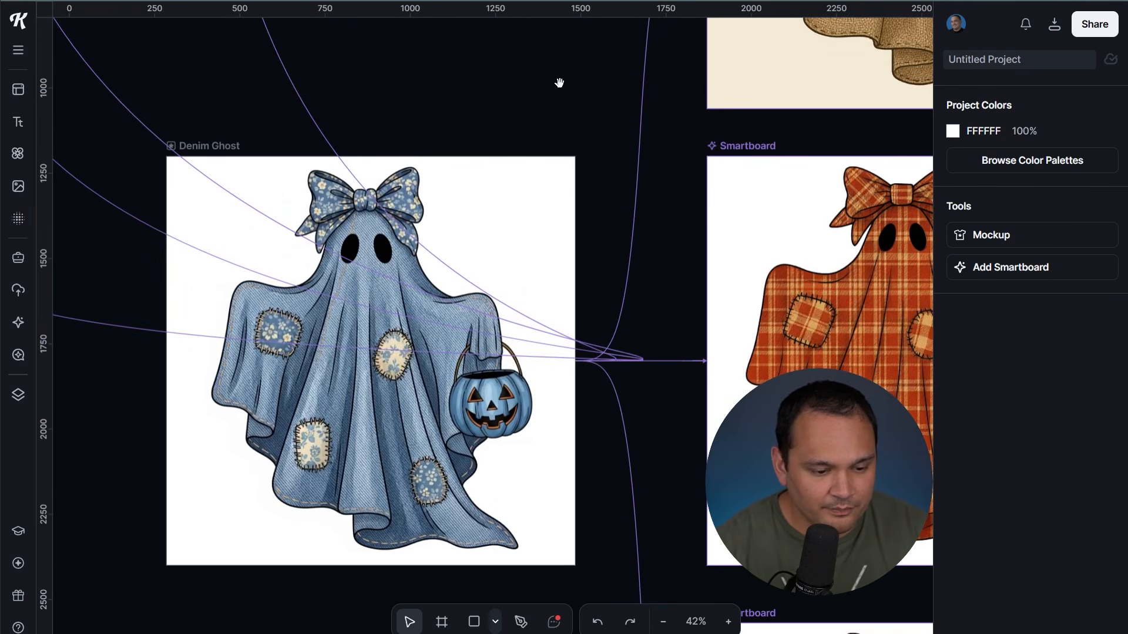
scroll(536, 162, down, 2)
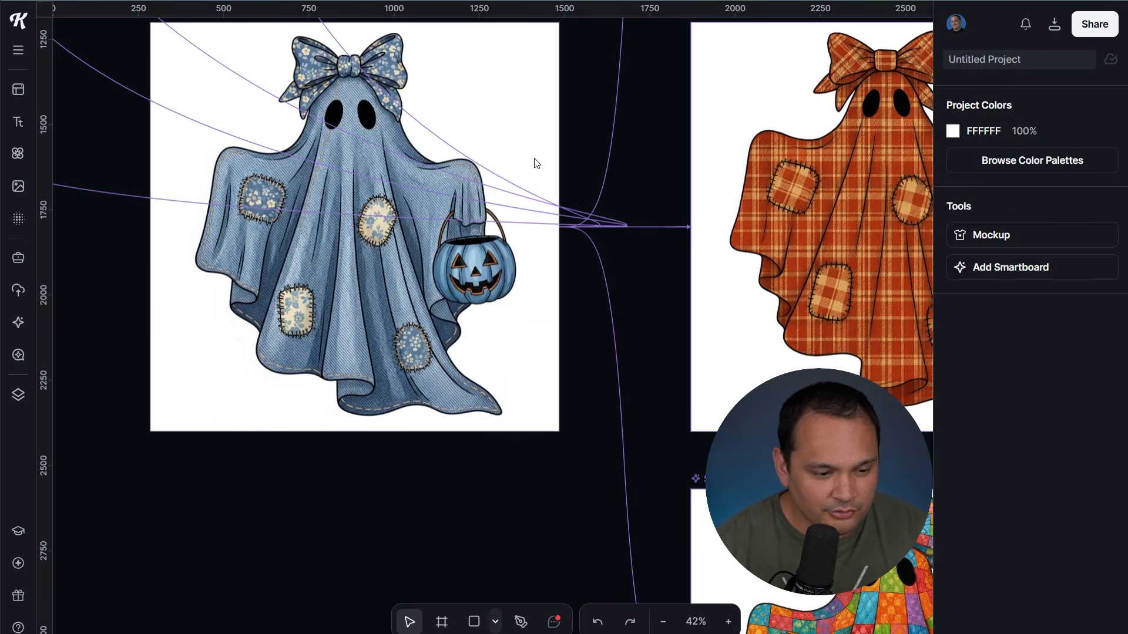
scroll(550, 165, down, 1)
drag(423, 125, 337, 284)
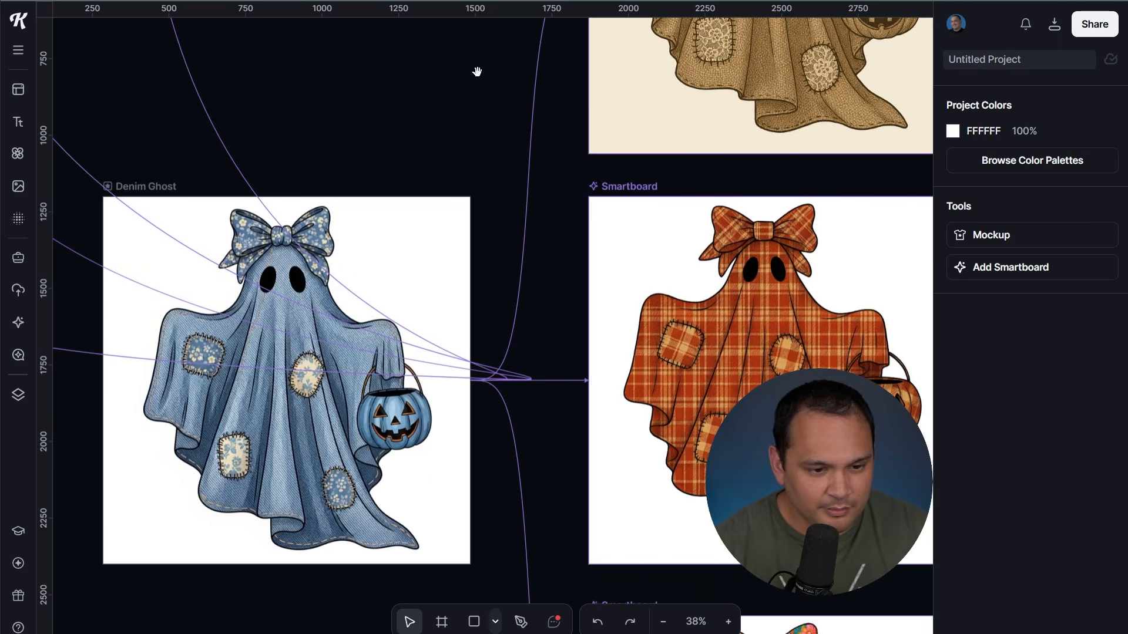
drag(474, 74, 181, 408)
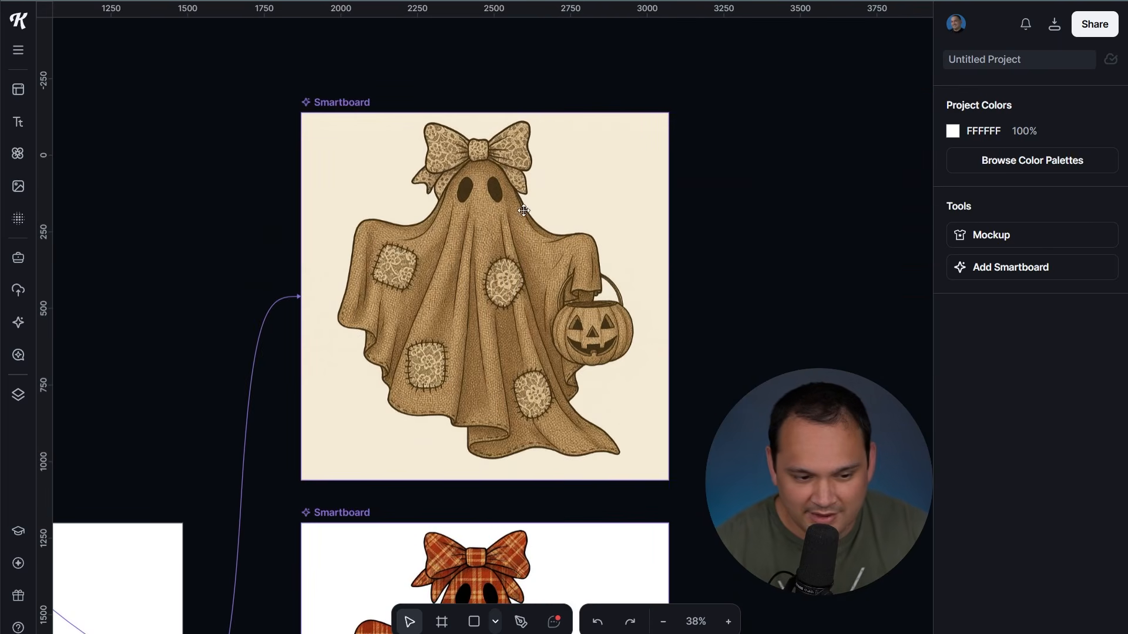
drag(321, 535, 358, 156)
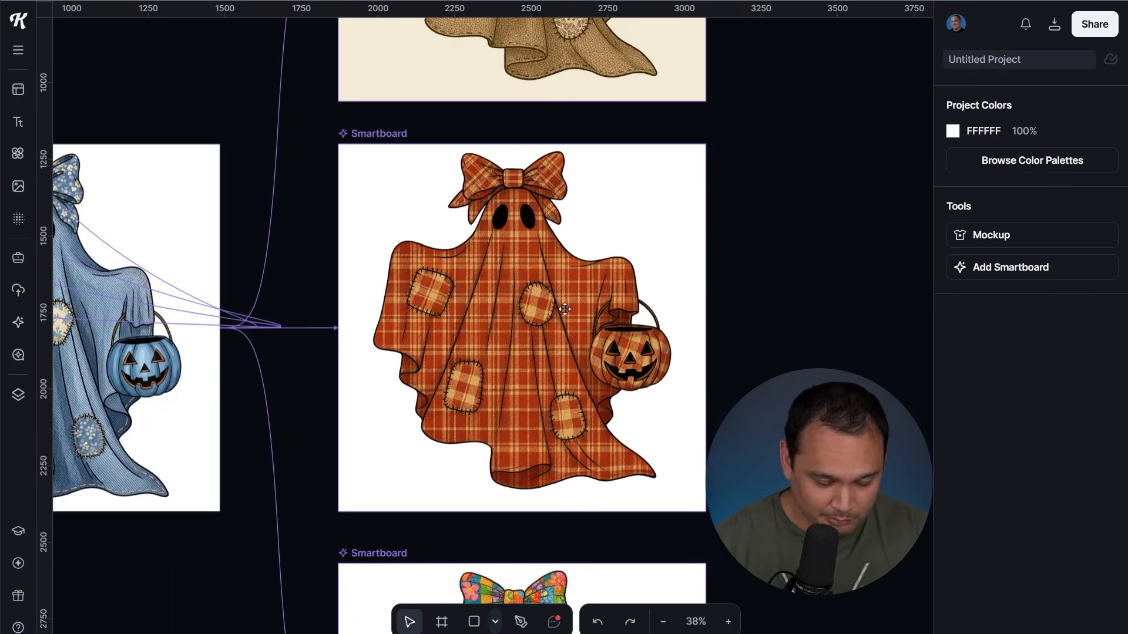
drag(520, 574, 624, 163)
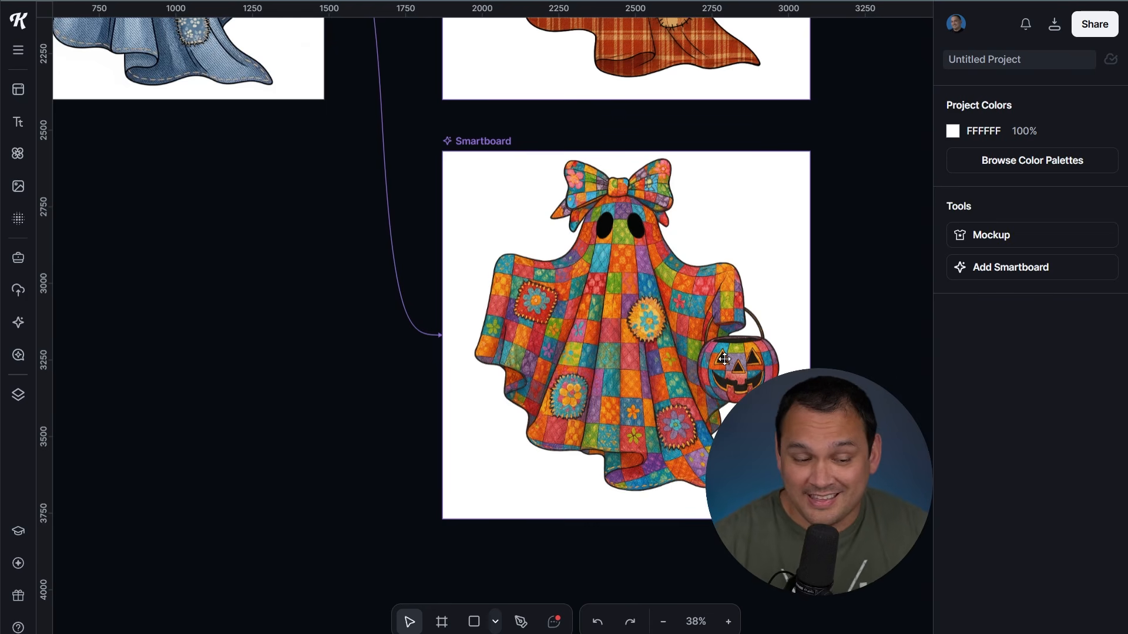
scroll(355, 389, down, 6)
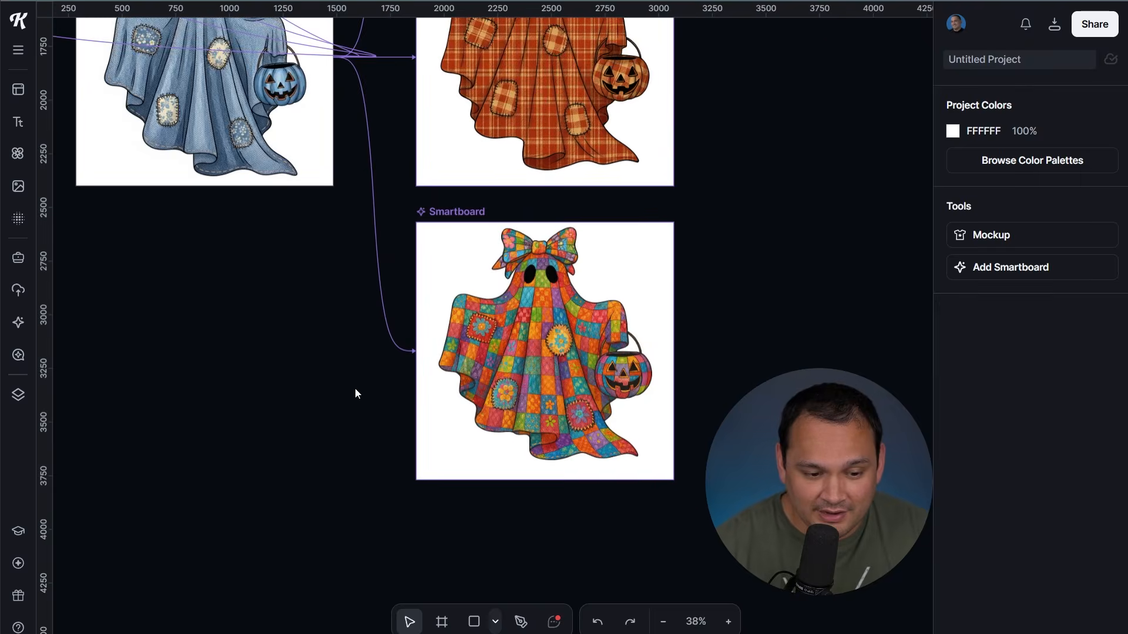
Shift the patchwork, plaid and burlap ghost boards down and to the right
drag(428, 302, 422, 420)
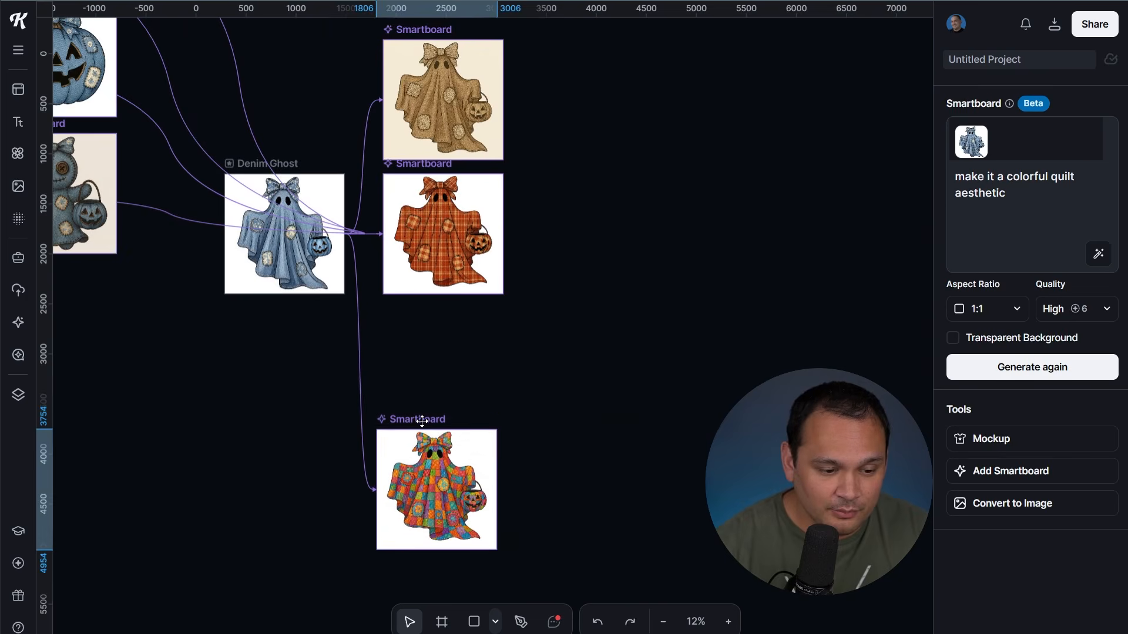
drag(417, 169, 492, 242)
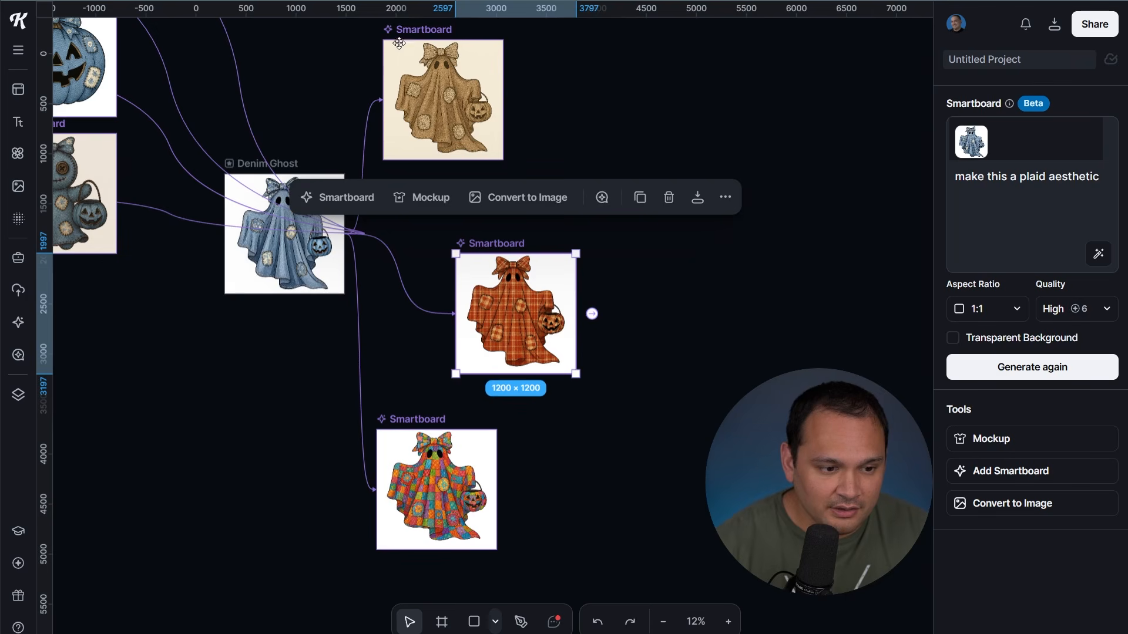
drag(399, 43, 567, 89)
drag(420, 453, 583, 452)
Clear the selection and pan out to the blue ghost's column of denim variations
click(272, 432)
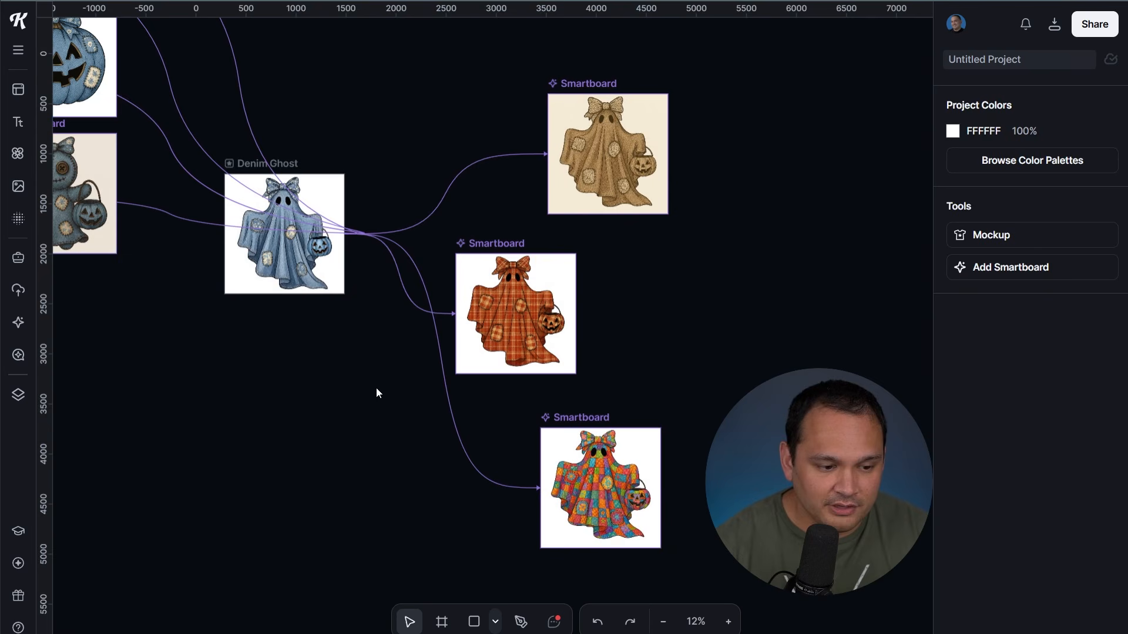
click(96, 177)
drag(430, 157, 860, 403)
scroll(781, 389, up, 3)
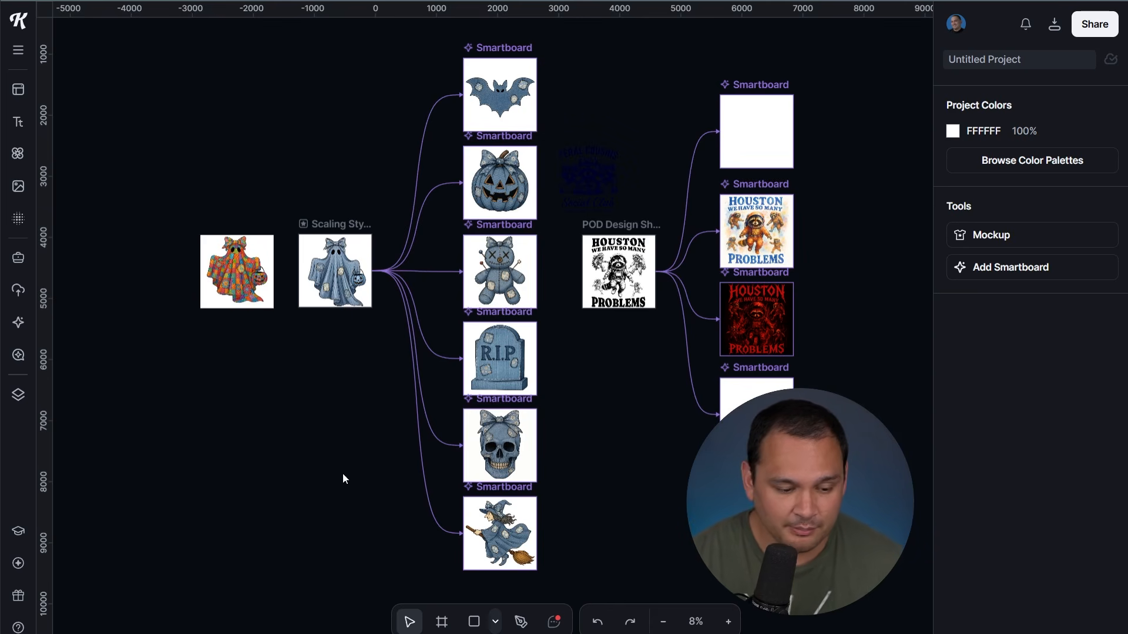
Shift the patchwork ghost image further left, then select the blue ghost artboard
drag(231, 253, 198, 248)
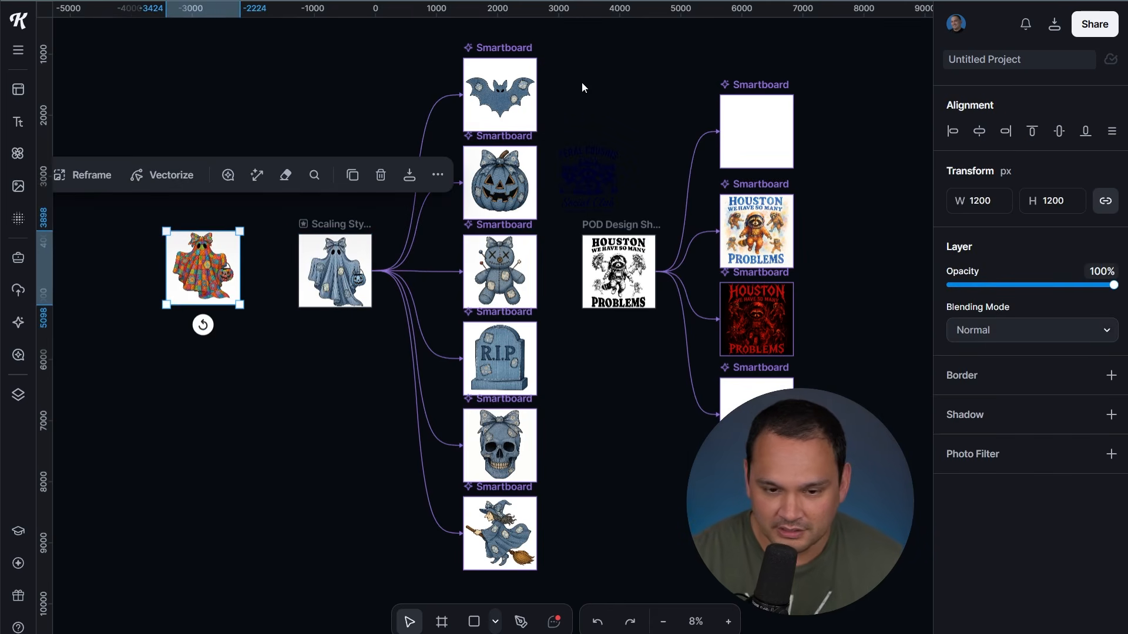
click(377, 451)
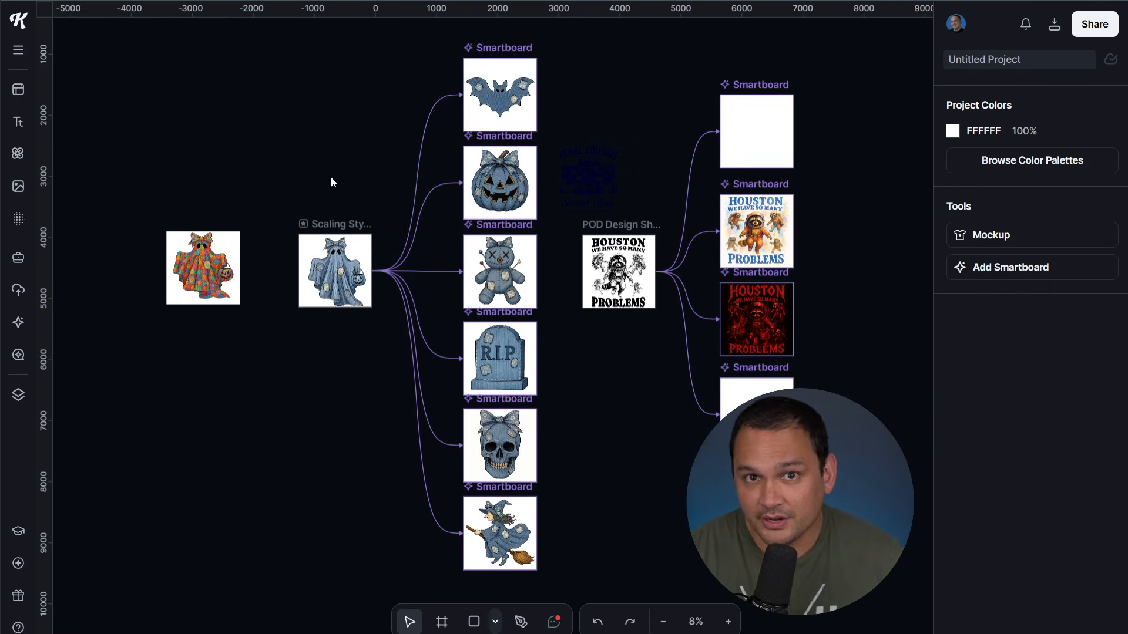
click(349, 222)
click(305, 468)
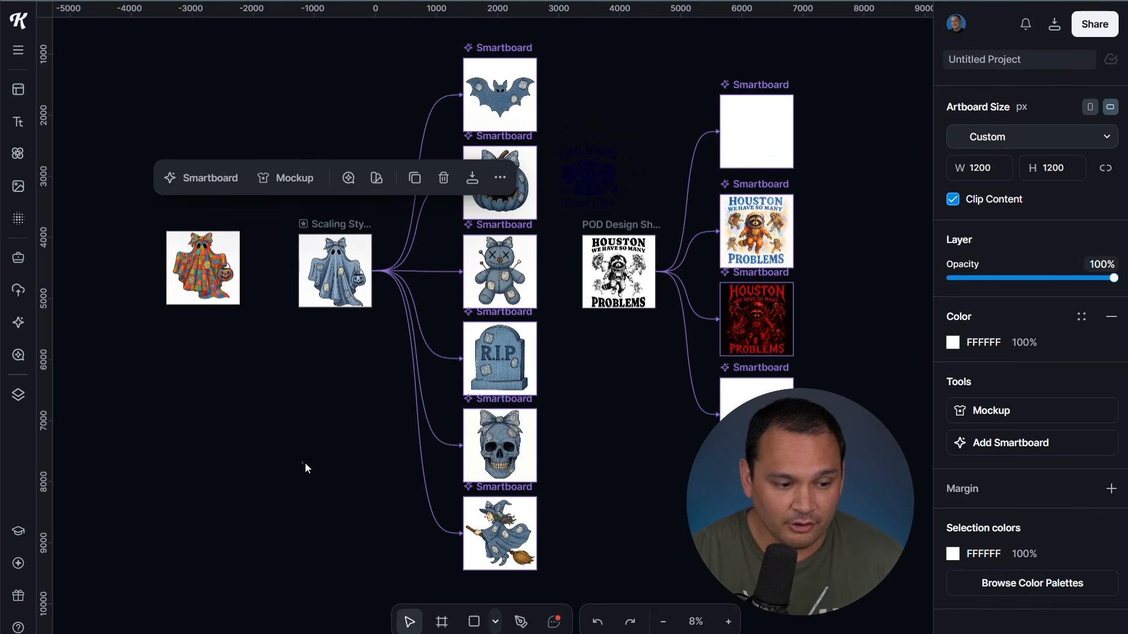
click(337, 225)
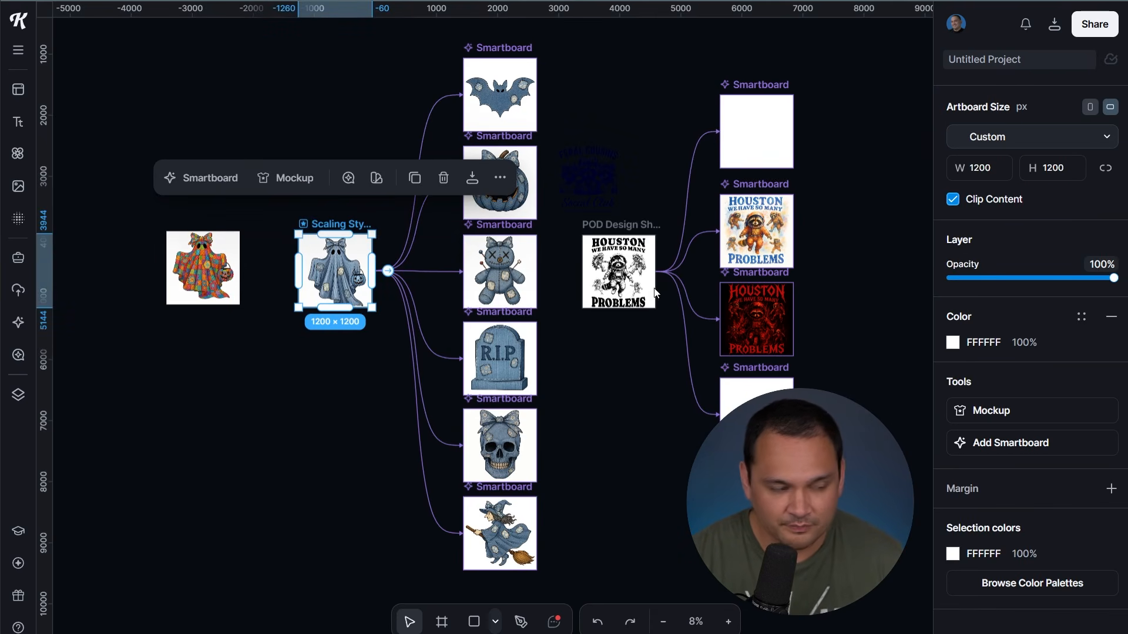
Add a new smartboard to the blue ghost, placed below the witch, and view the witch's prompt
click(1025, 453)
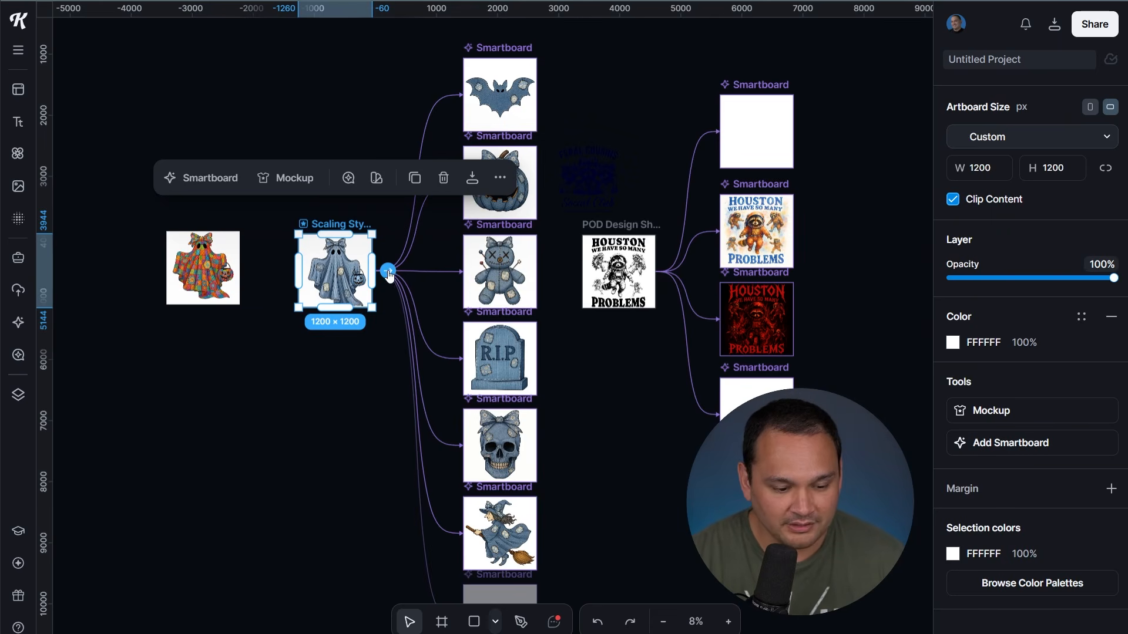
click(1008, 444)
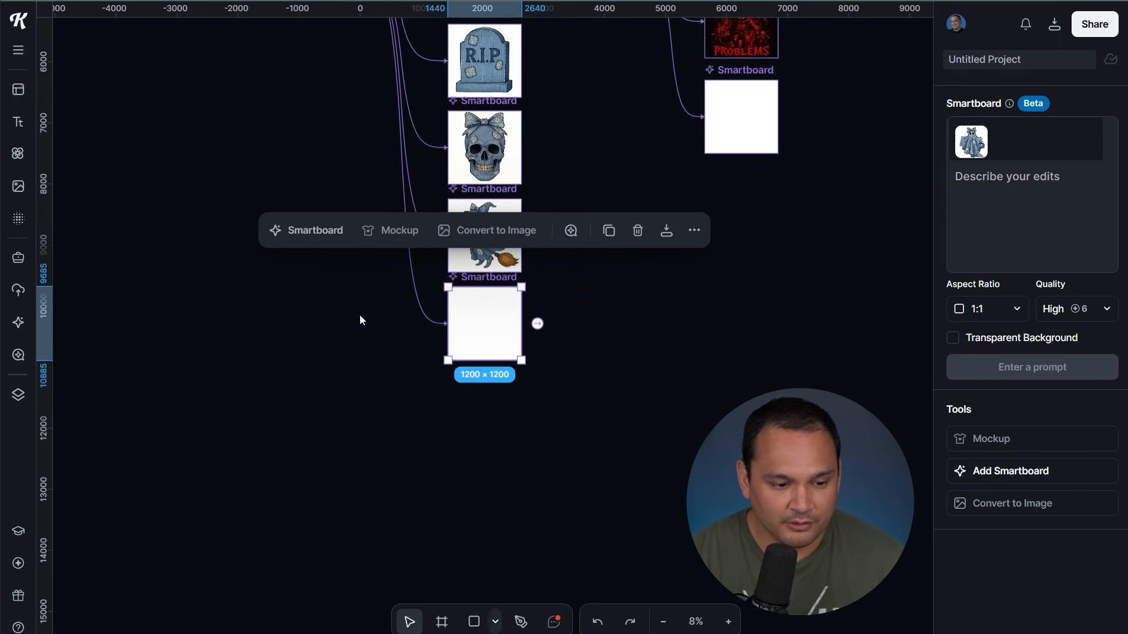
scroll(355, 329, up, 2)
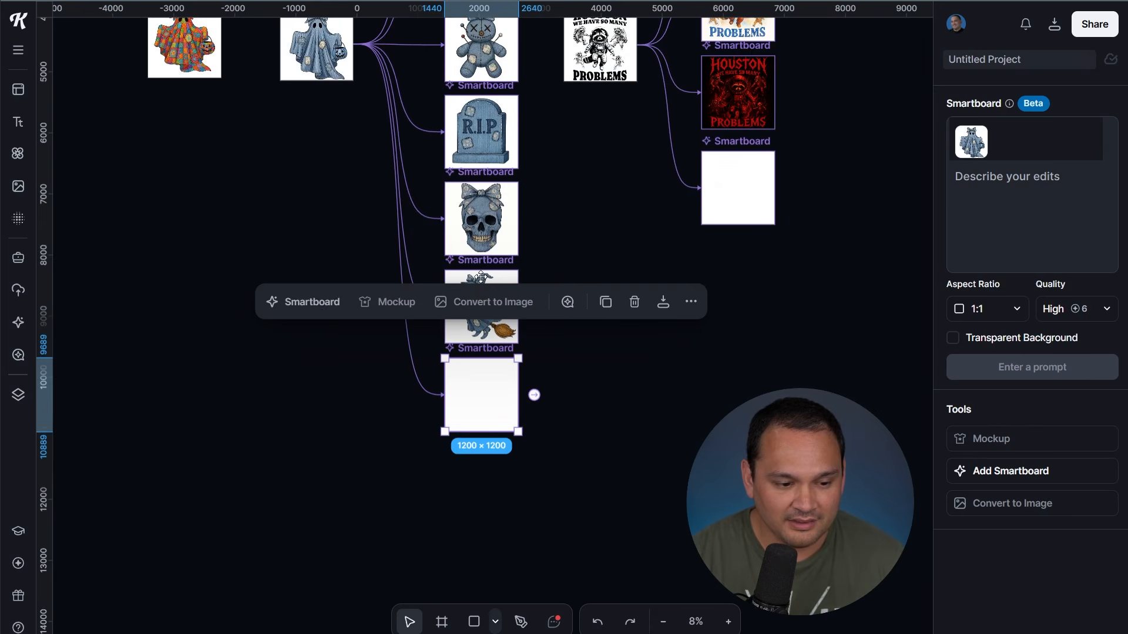
click(481, 277)
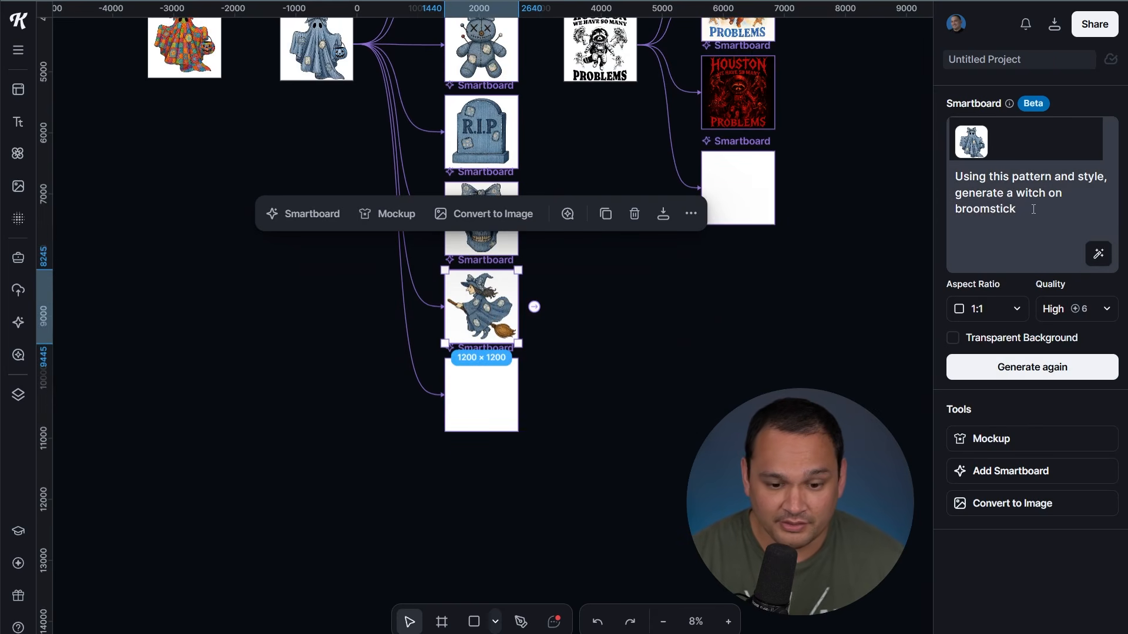
scroll(320, 135, up, 2)
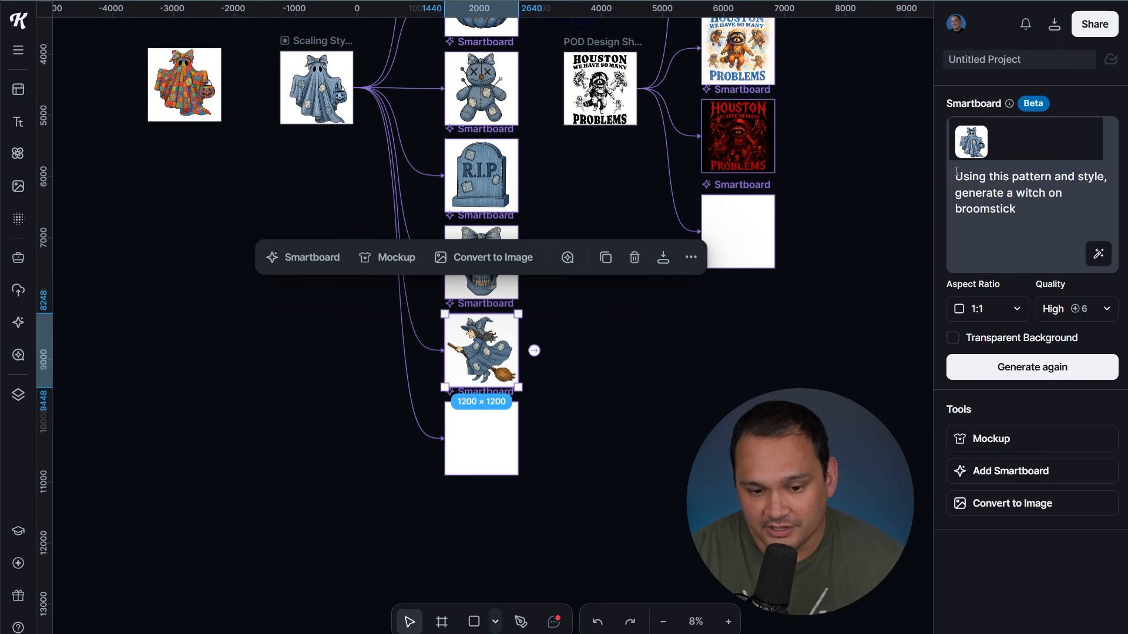
Reuse the witch prompt in the new smartboard, with the subject changed to 'zombie'
drag(955, 176, 1033, 221)
key(ctrl+c)
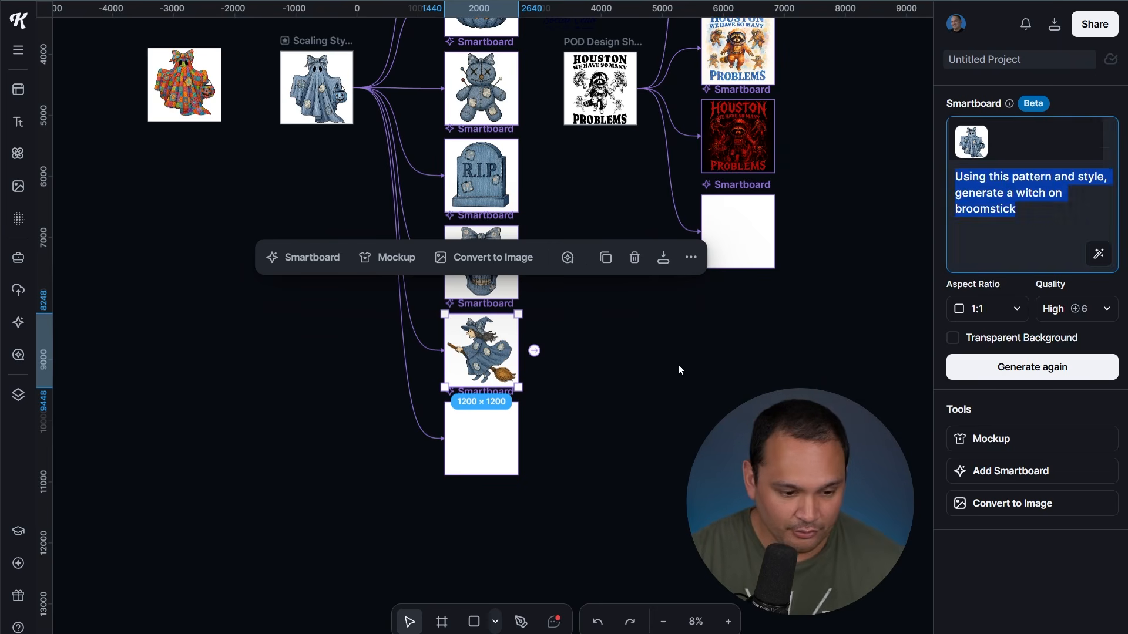
click(531, 448)
click(480, 447)
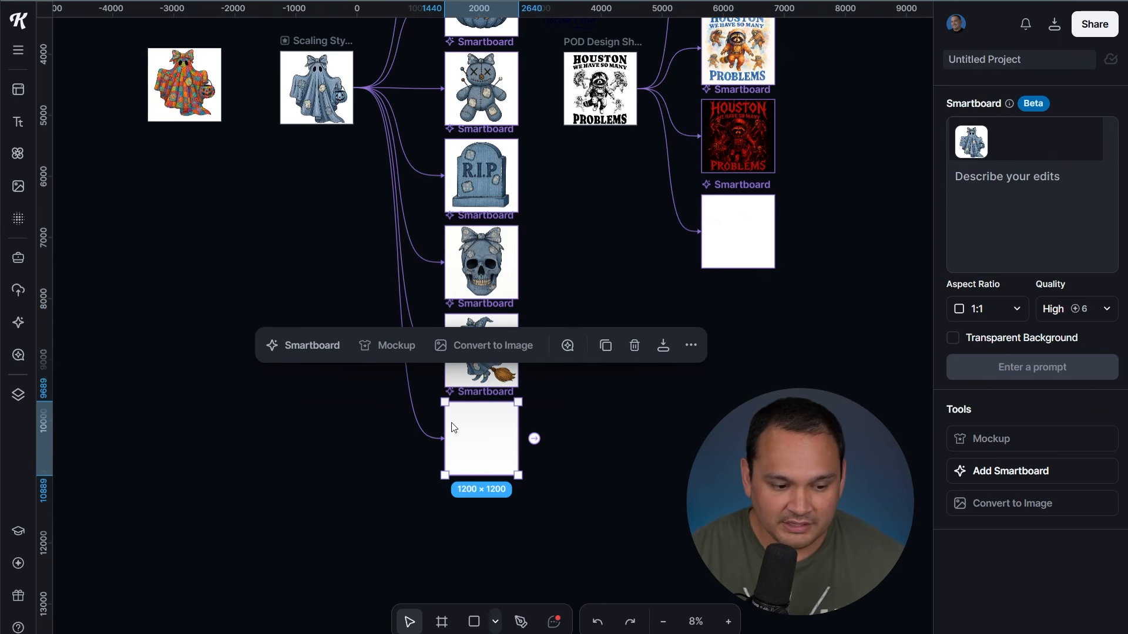
click(1025, 207)
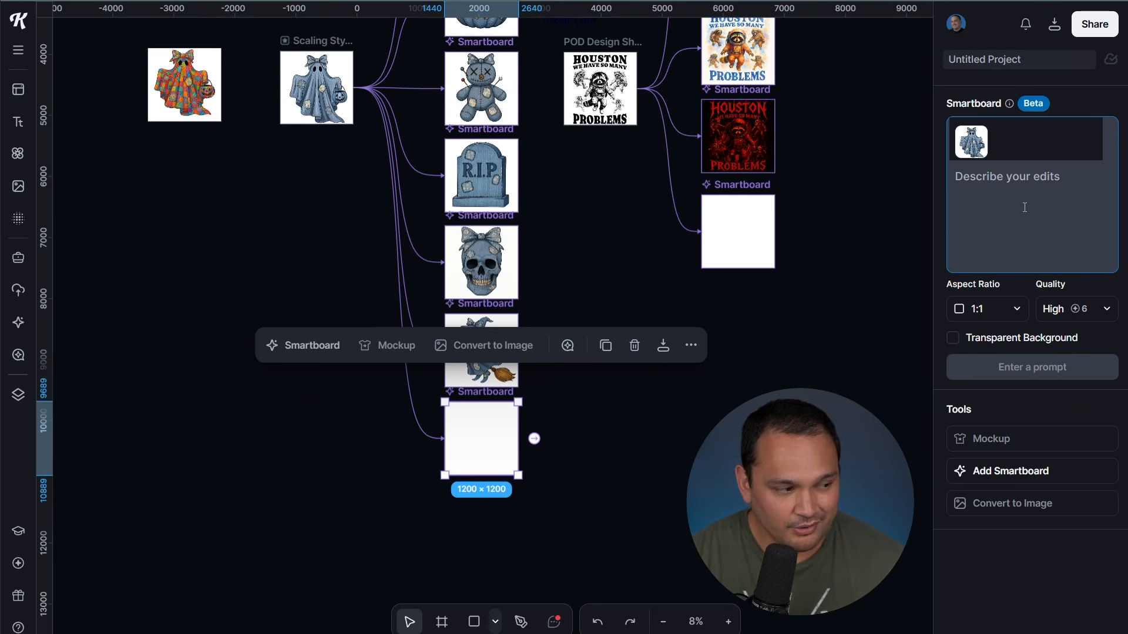
key(ctrl+v)
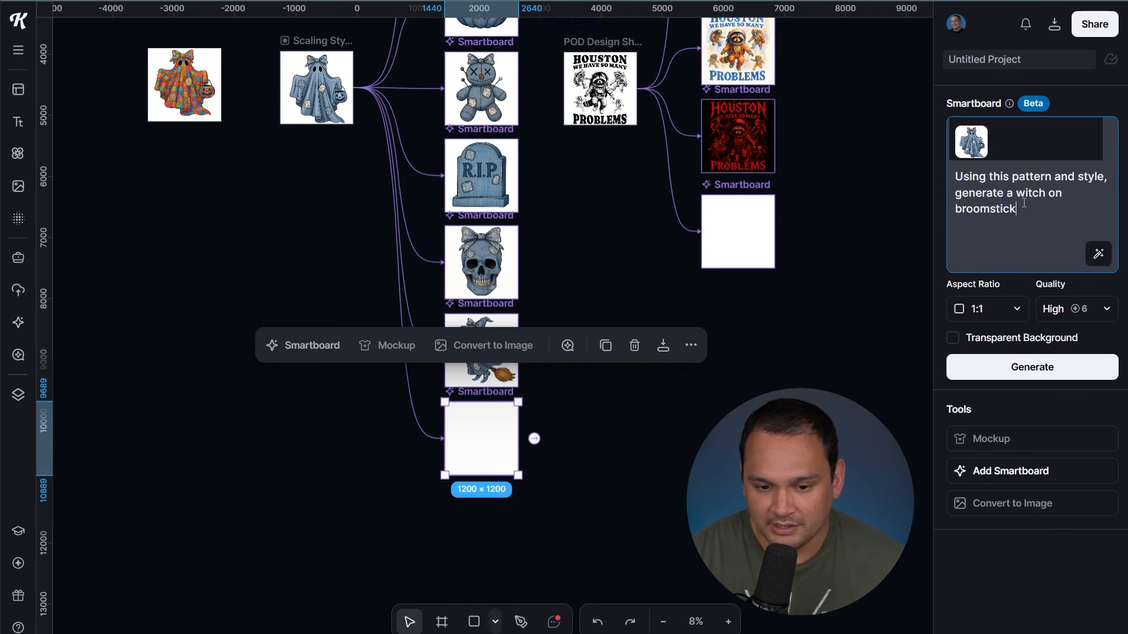
text(zombie)
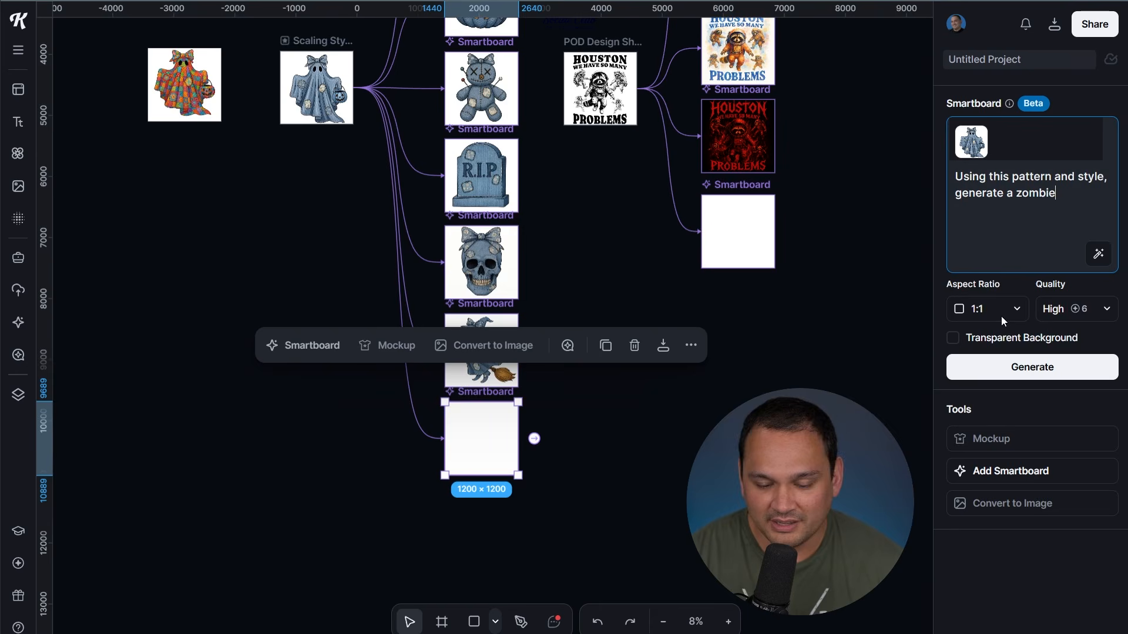
Generate the zombie image from the new smartboard's prompt
click(1002, 366)
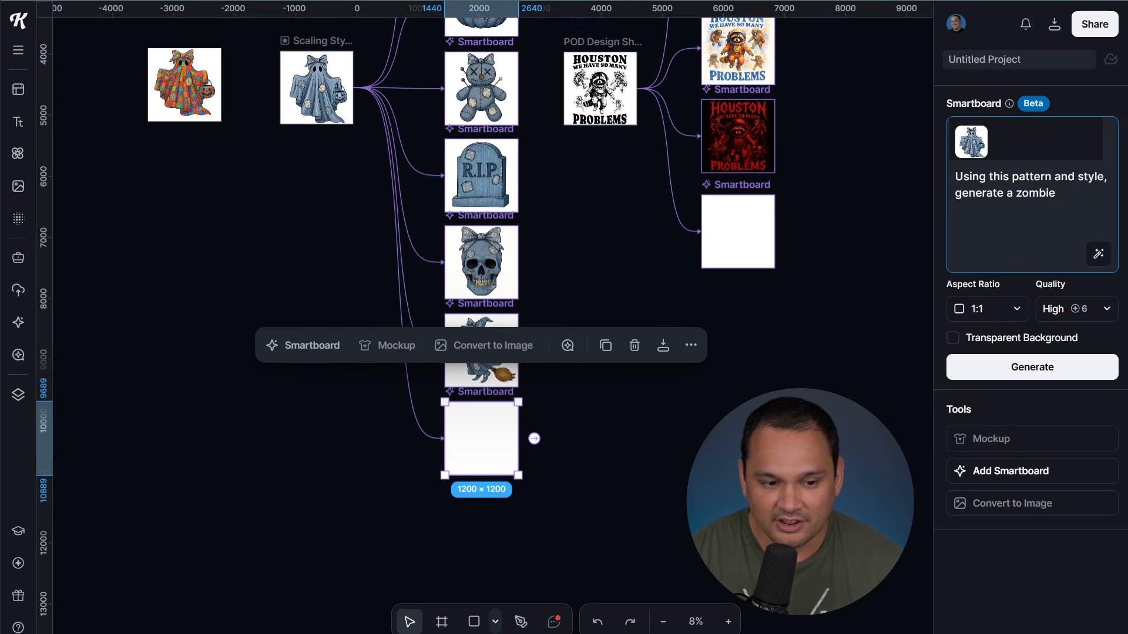
click(562, 483)
click(482, 438)
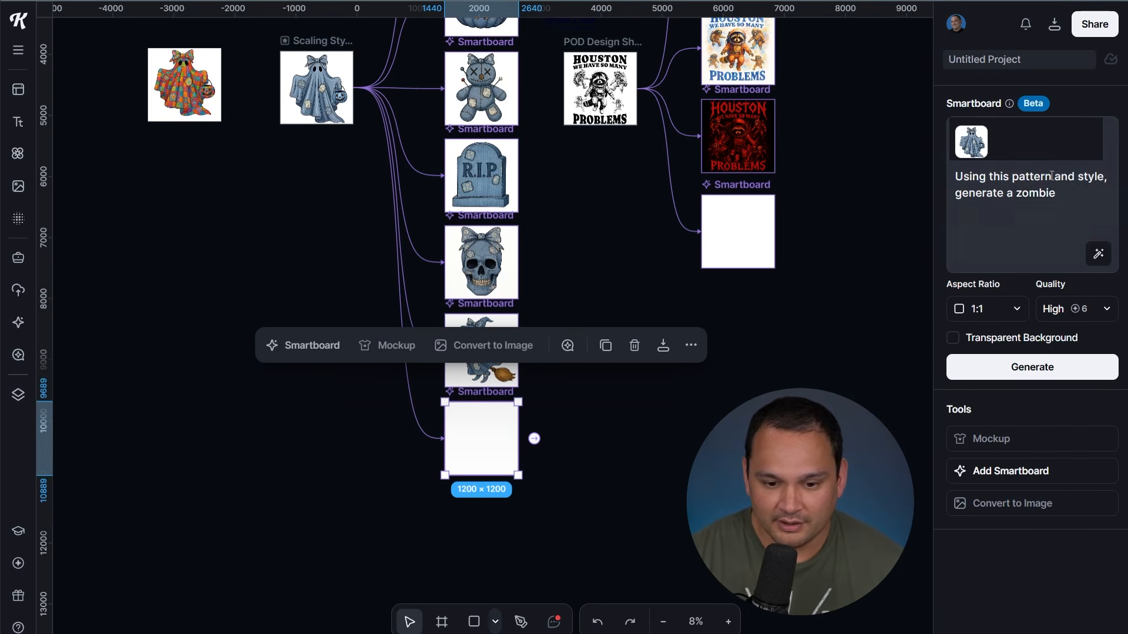
click(1075, 365)
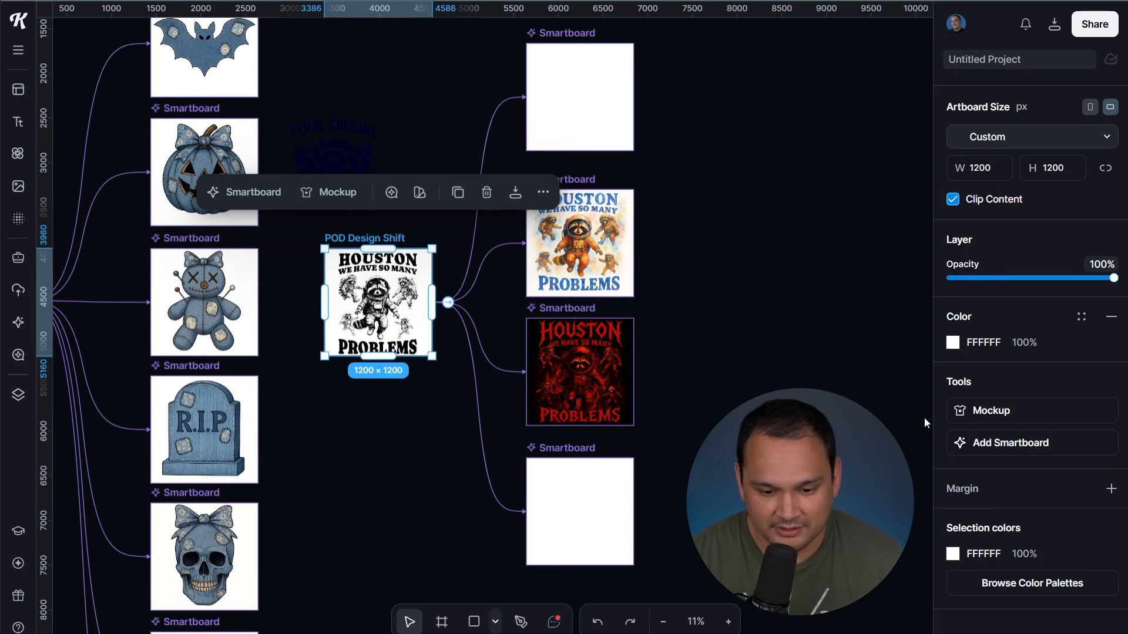
Reuse the pop art prompt in a new POD Design Shift smartboard, with 'pop art' replaced by 'dark fantasy'
click(998, 449)
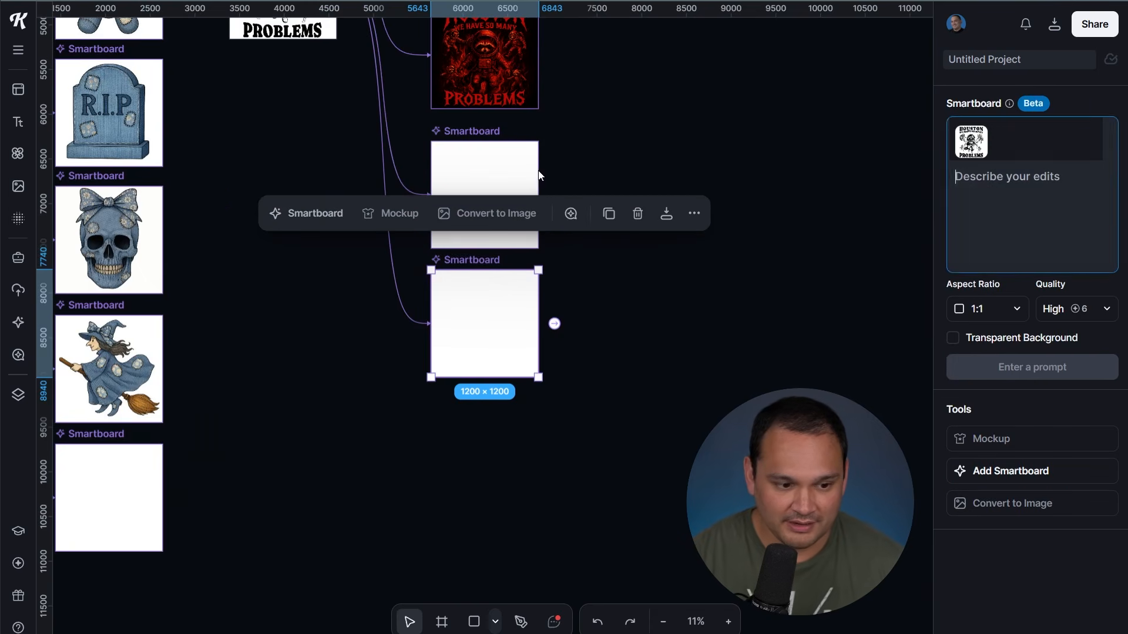
click(498, 158)
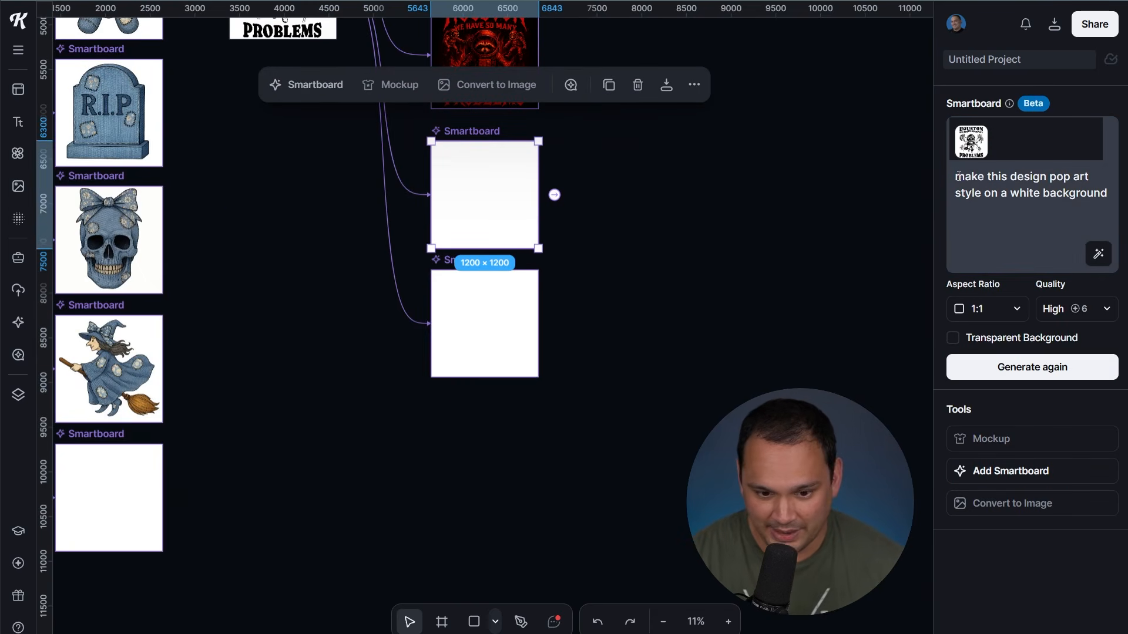
drag(956, 176, 1108, 195)
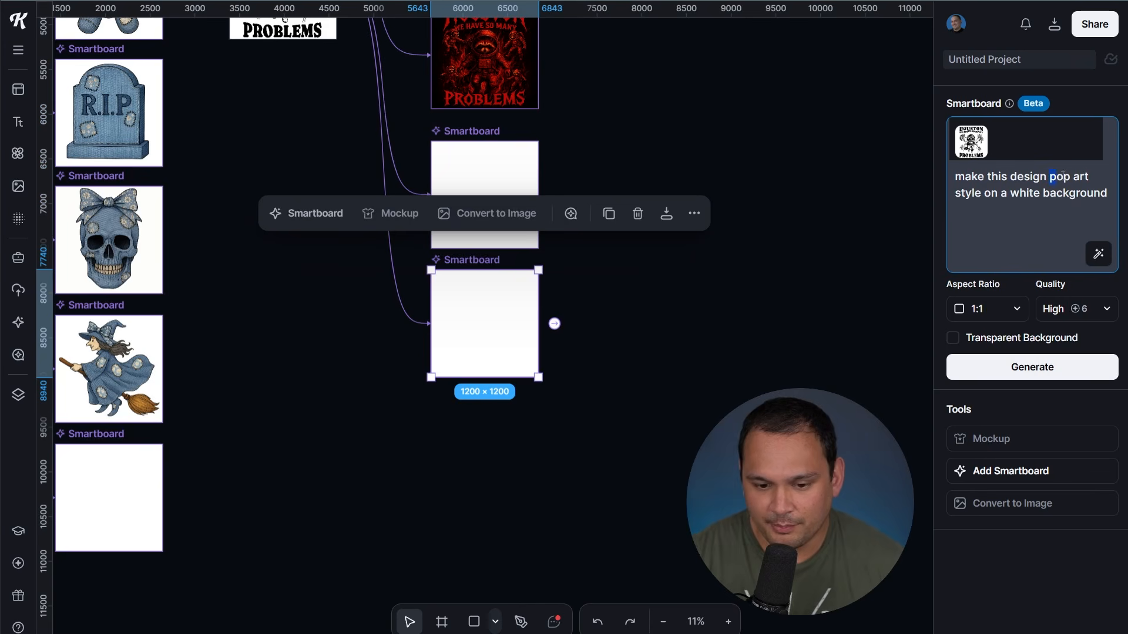
text(dark fantasy)
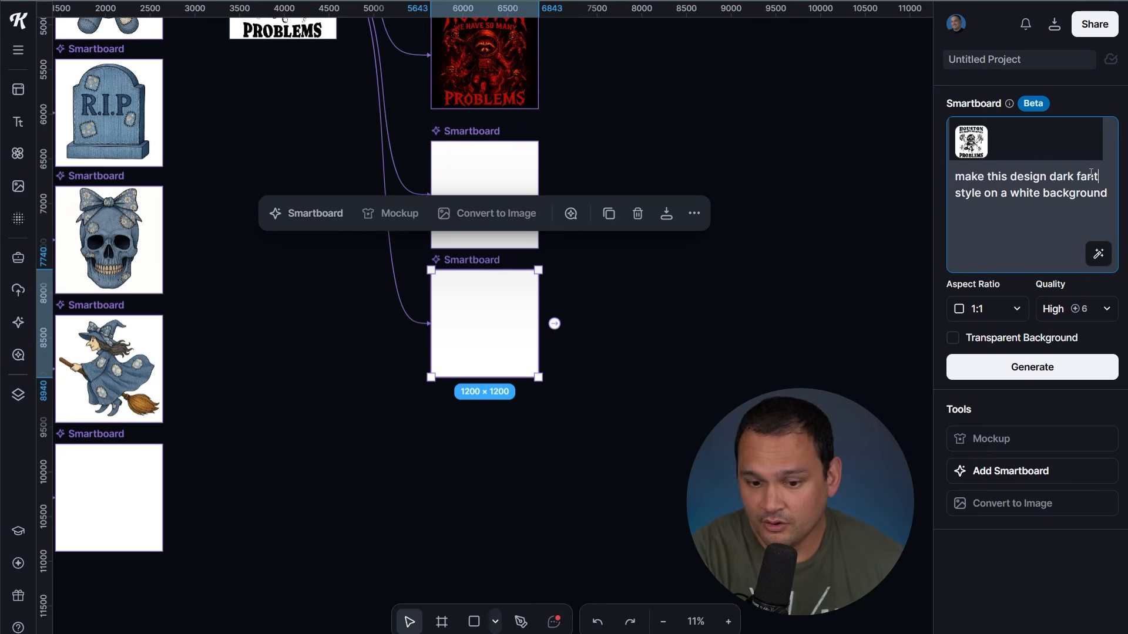